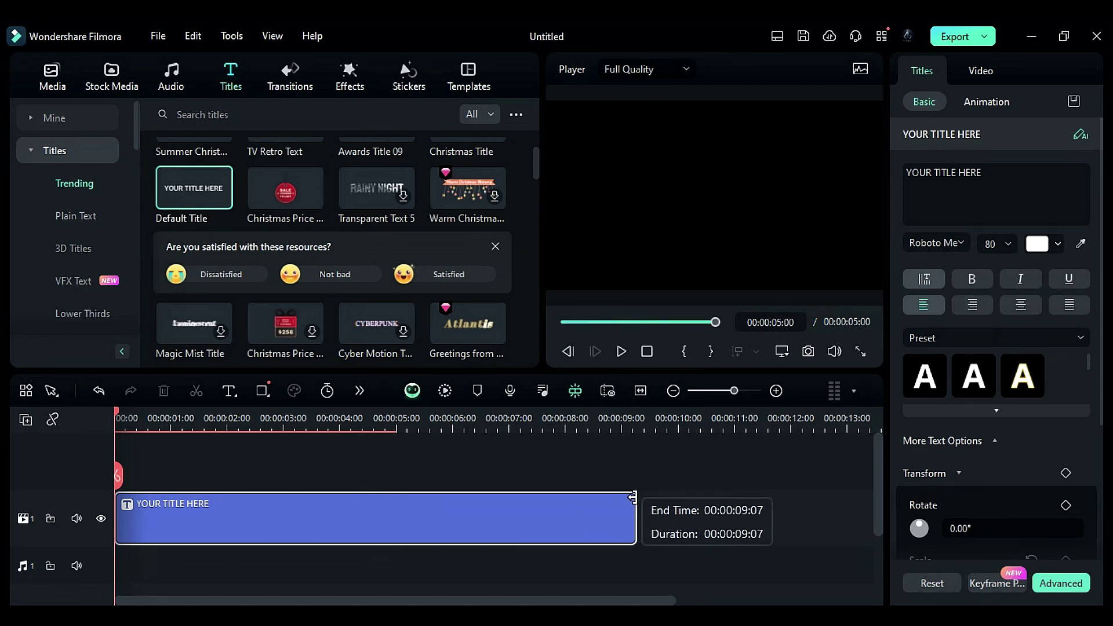
Set the title's font to Blippo Black BT and its size to 350.
left_click(931, 241)
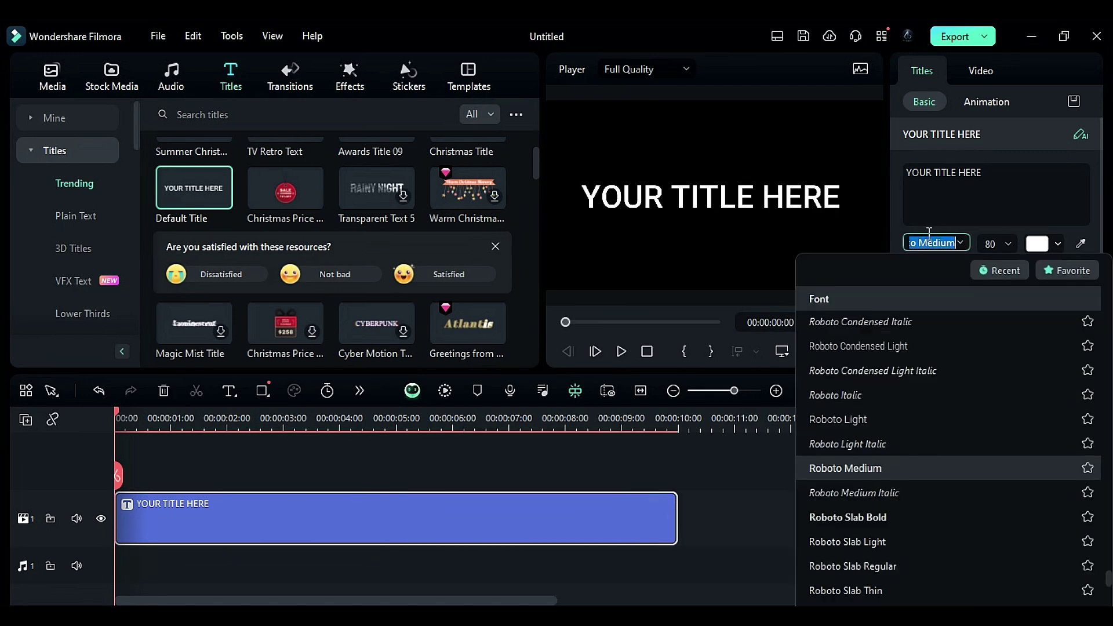
type("blip")
left_click(874, 345)
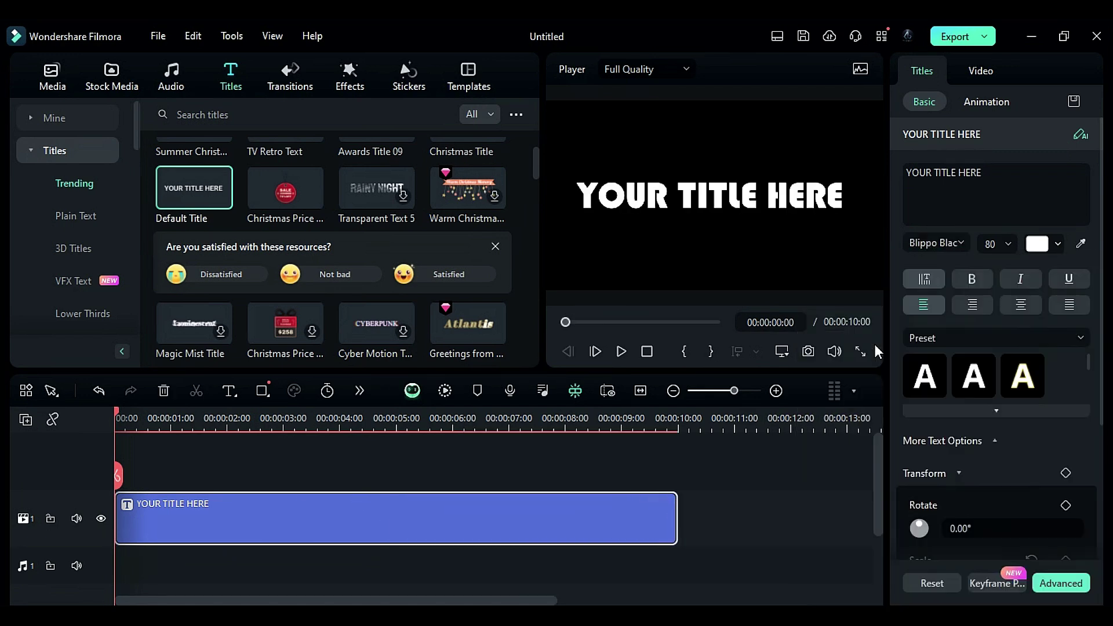
left_click(1006, 242)
type("350")
Replace the placeholder title text with VI.
left_click(908, 168)
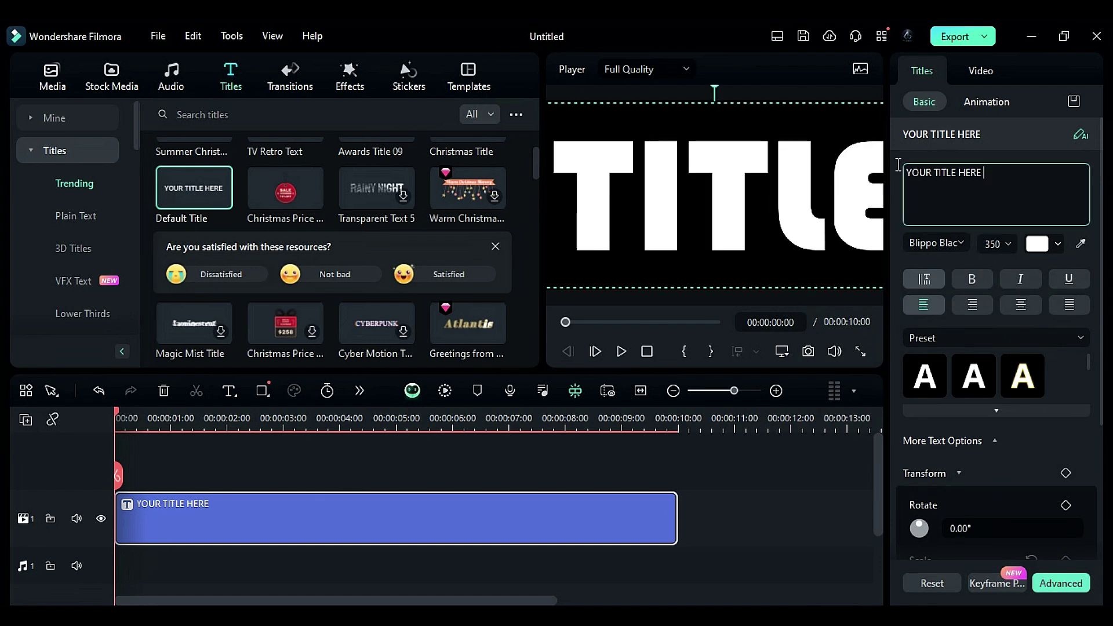
key("ctrl+a")
type("VI")
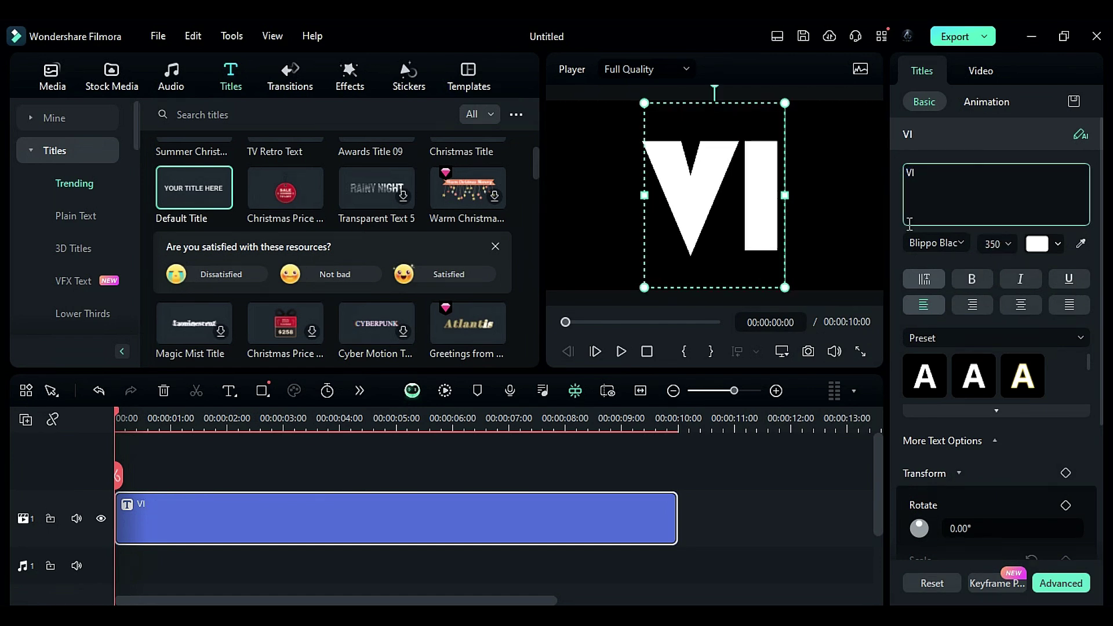
In the advanced text editor, set the VI text's letter spacing to -1 and turn off its fill.
left_click(1063, 578)
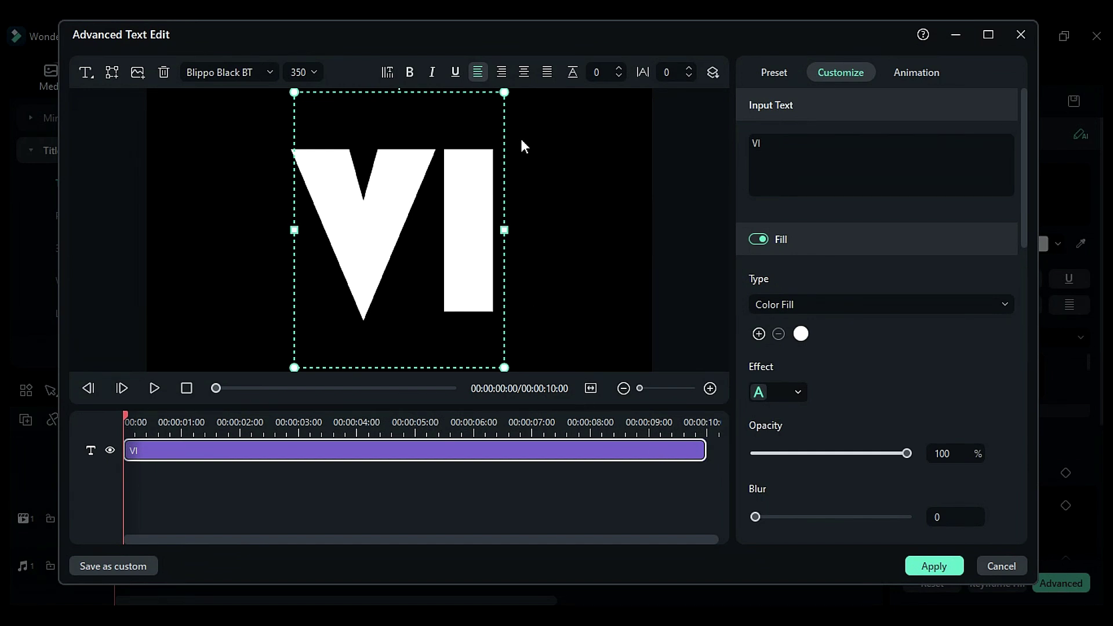
left_click_drag(666, 72, 666, 71)
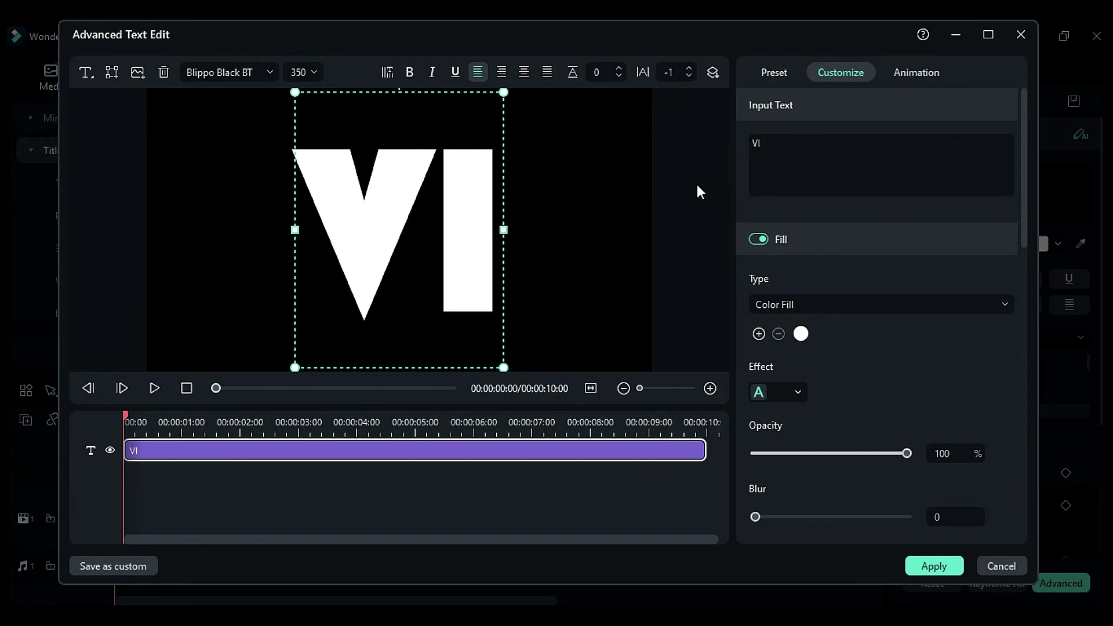
left_click(757, 240)
scroll(829, 377, "down", 3)
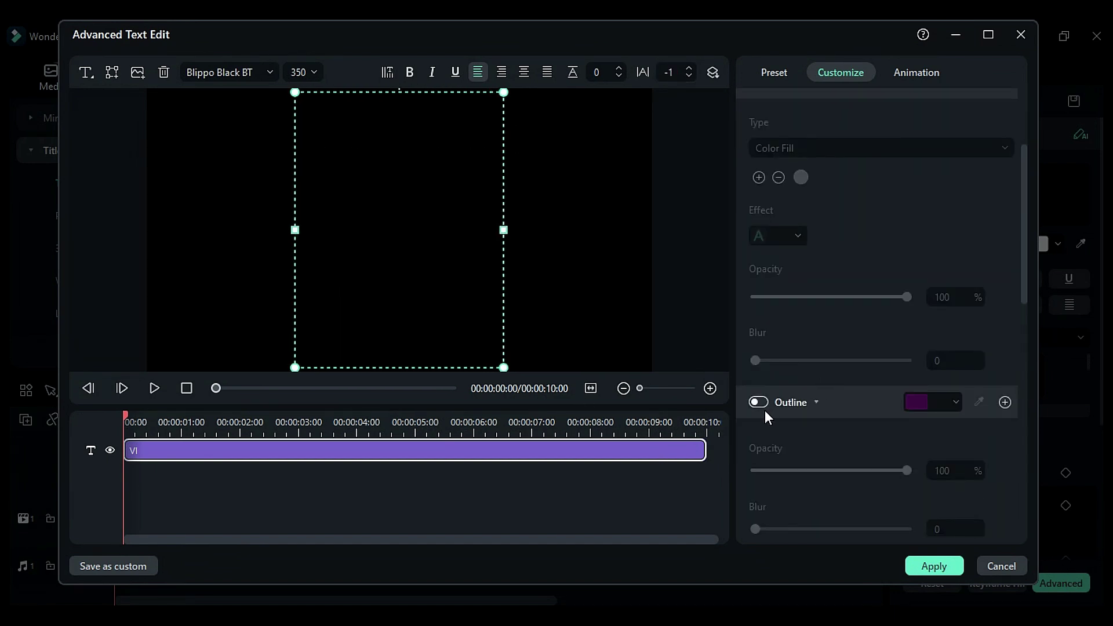
Enable a white outline with thickness 15 on the VI text and apply the advanced edits.
left_click(758, 403)
left_click(927, 405)
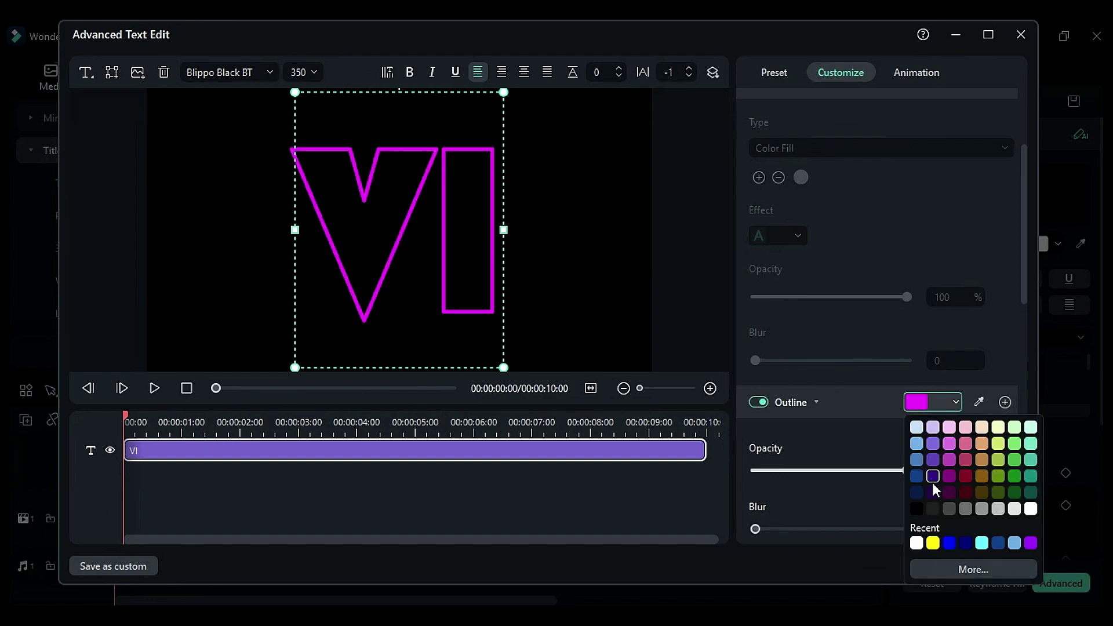
left_click(916, 542)
scroll(871, 466, "down", 2)
left_click_drag(778, 470, 801, 477)
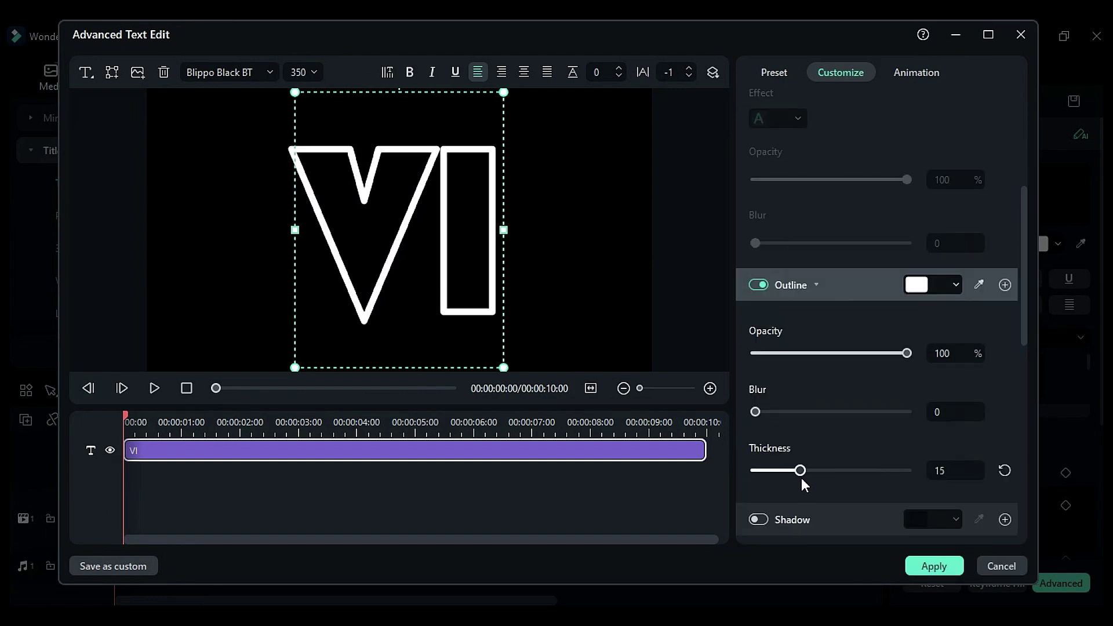
left_click(934, 566)
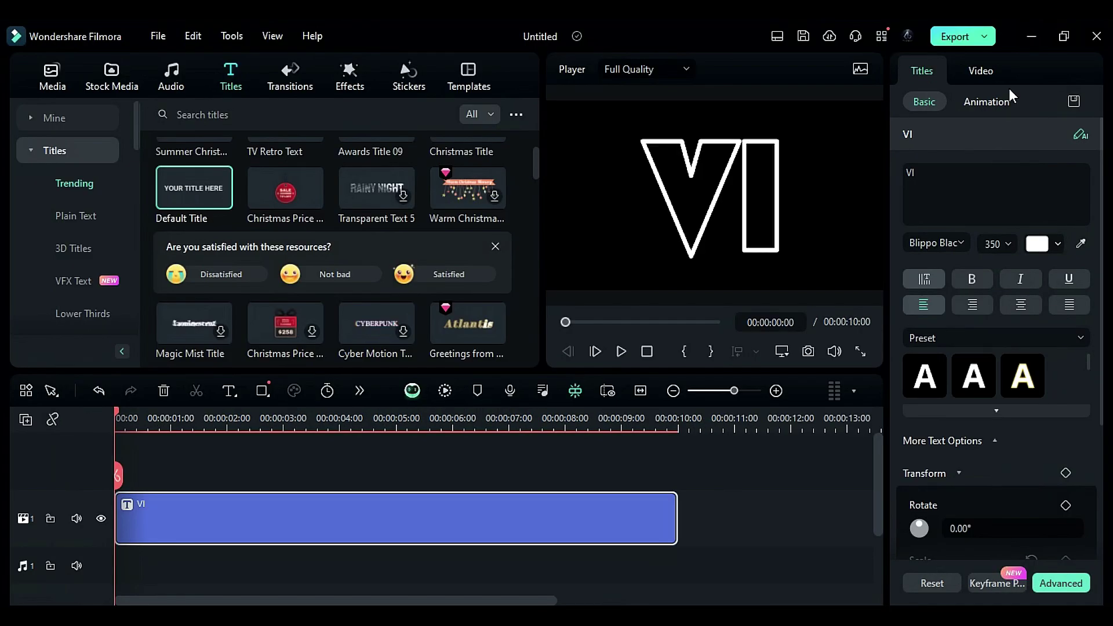
Set the title clip's scale to 102% and its X position to 2 px.
left_click(989, 226)
type("102")
key("Return")
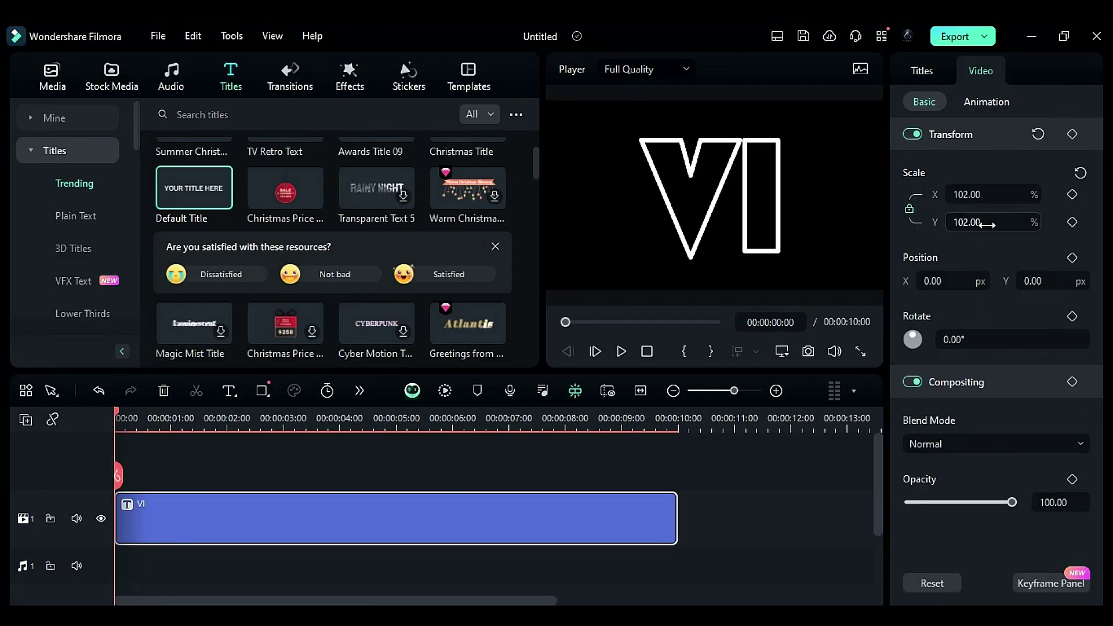
left_click(956, 280)
type("2")
key("Return")
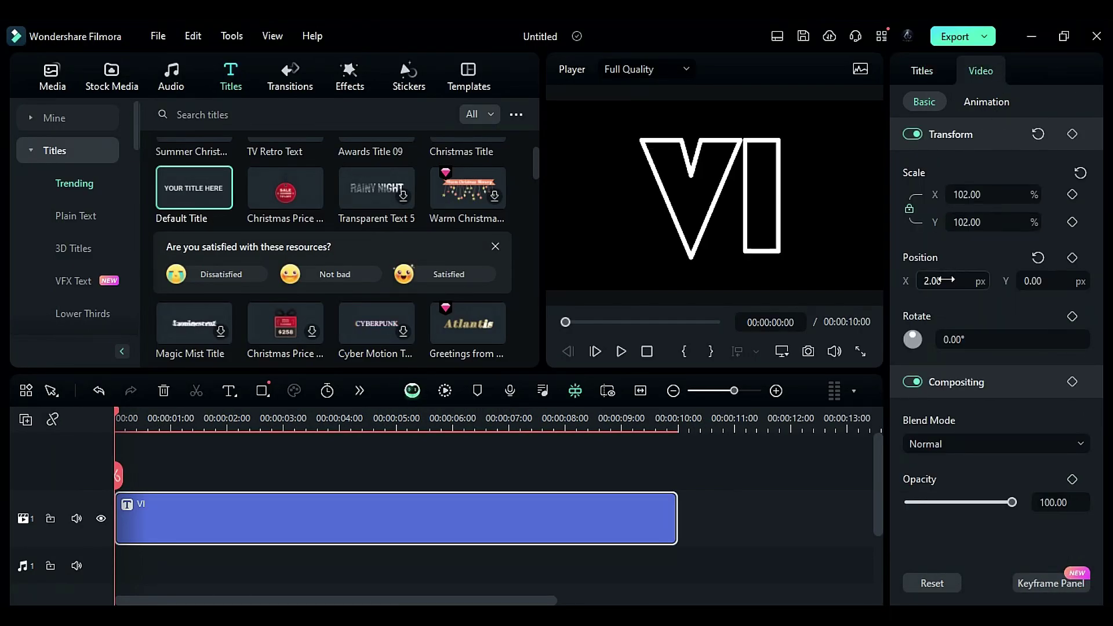
Add the NewBlue FX Gradient Tint filter above the VI title and extend it to the title's full length.
left_click(354, 77)
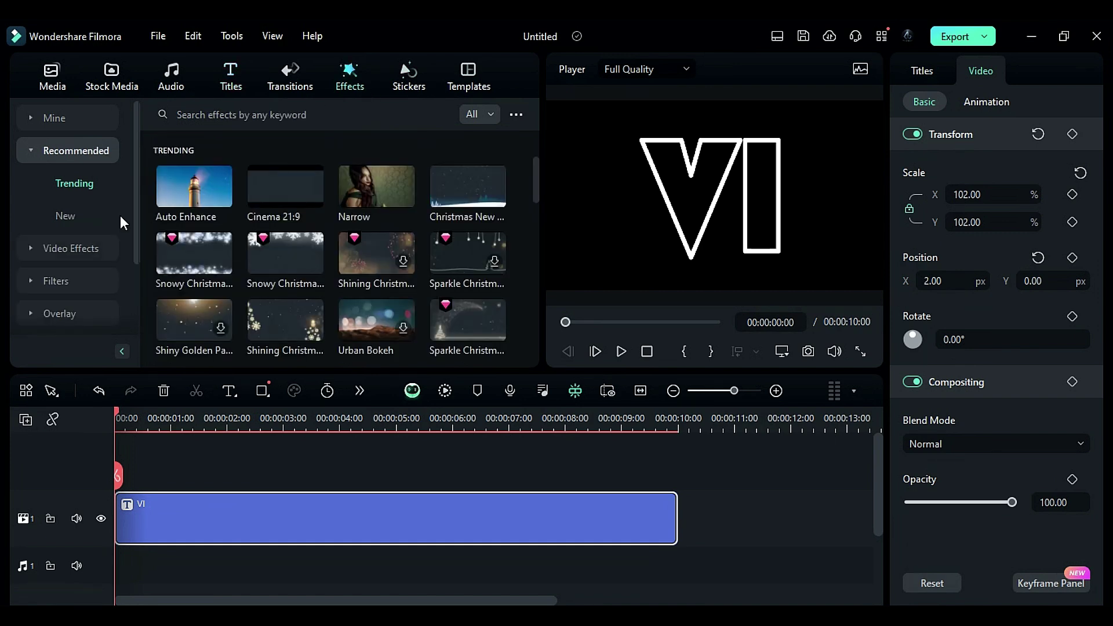
scroll(87, 244, "down", 3)
left_click(30, 282)
scroll(65, 232, "down", 3)
left_click(67, 216)
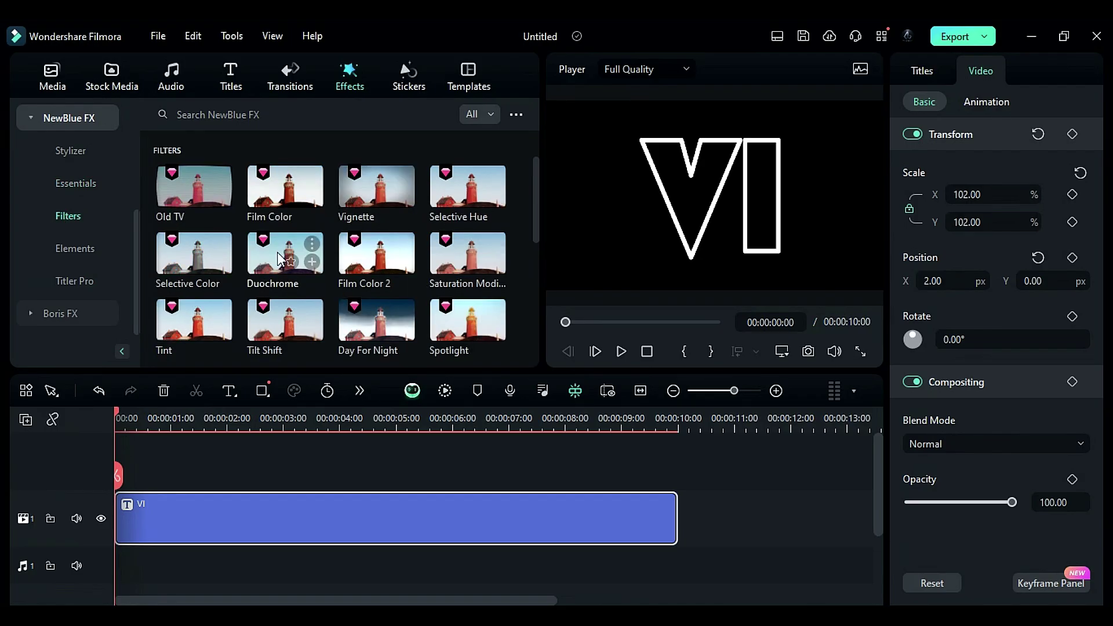
scroll(280, 249, "down", 3)
left_click_drag(377, 210, 130, 466)
left_click_drag(393, 492, 676, 494)
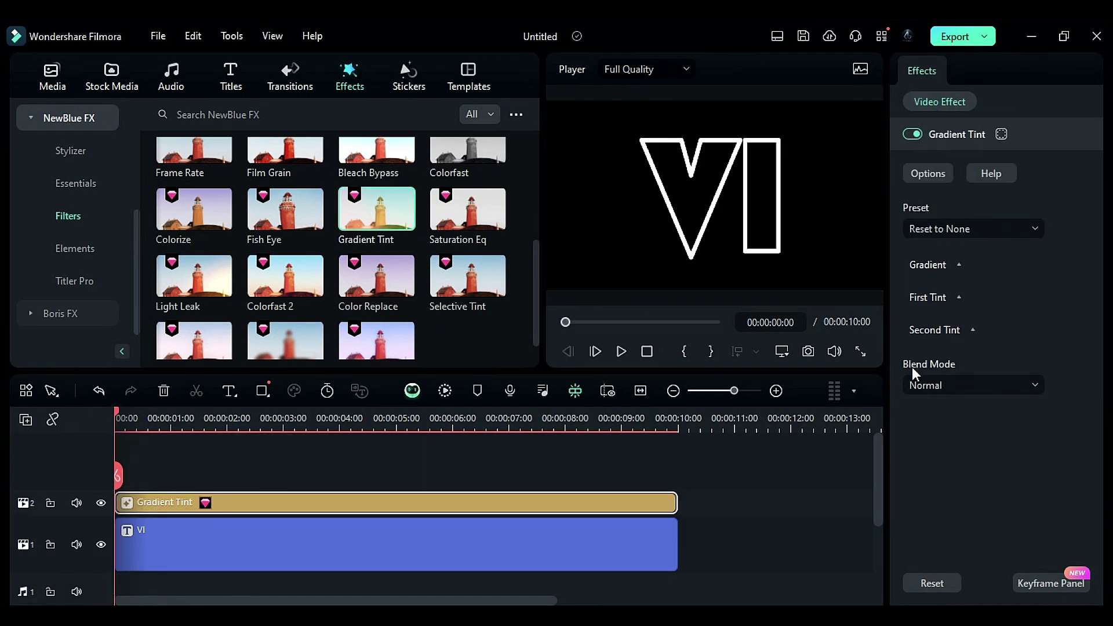
Set the Gradient Tint's first tint to purple with a blend of 100.
left_click(958, 297)
left_click(929, 351)
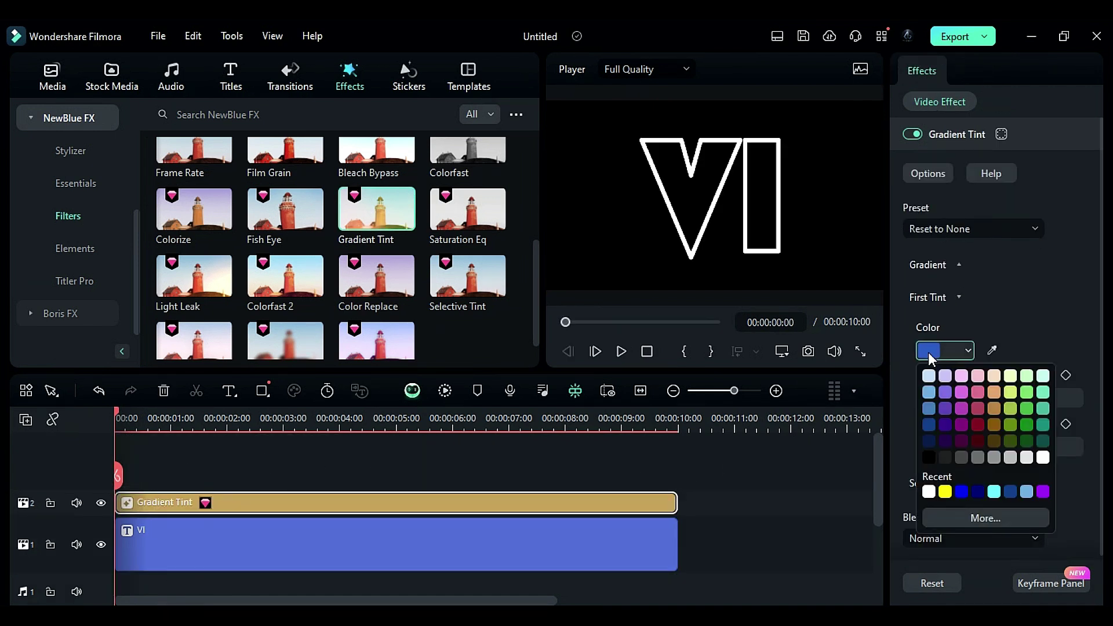
left_click(1043, 492)
Set the Gradient Tint's second tint to orange-yellow with a blend of 100.
left_click(974, 478)
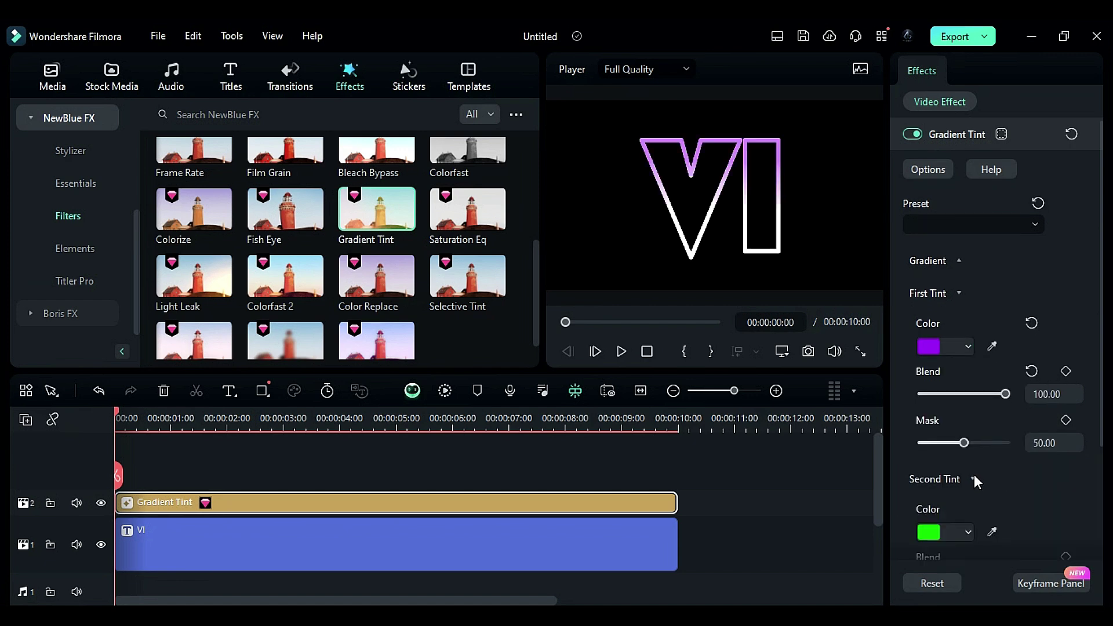
left_click(951, 527)
left_click(985, 553)
left_click(479, 247)
left_click(658, 454)
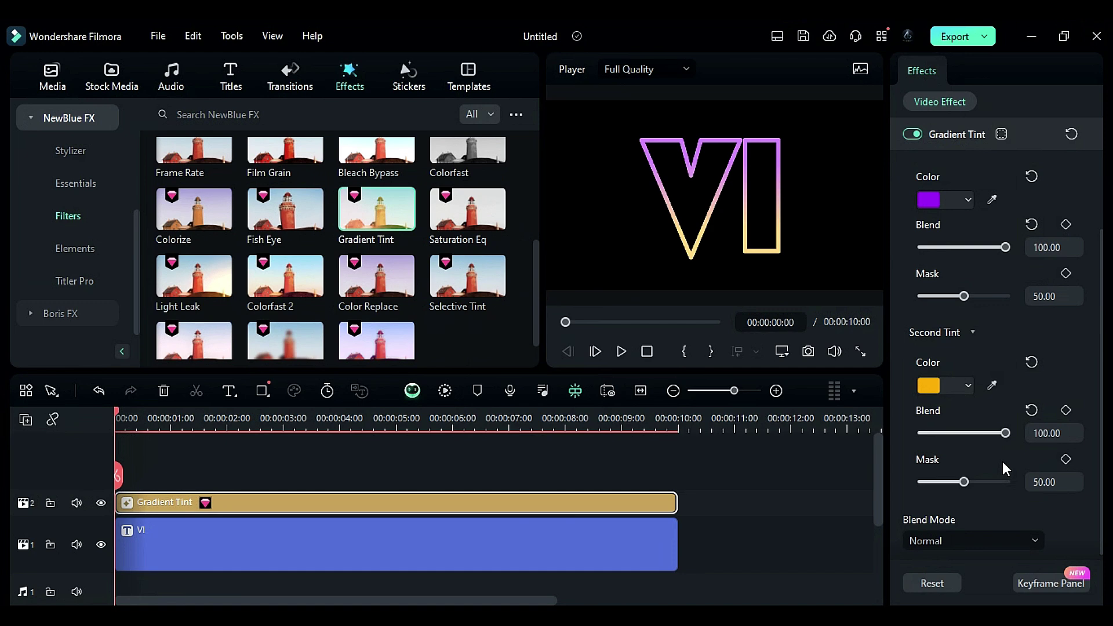
Add the Boris FX BCC Rays Cartoon light effect above Gradient Tint and extend it to 10 seconds.
left_click(47, 307)
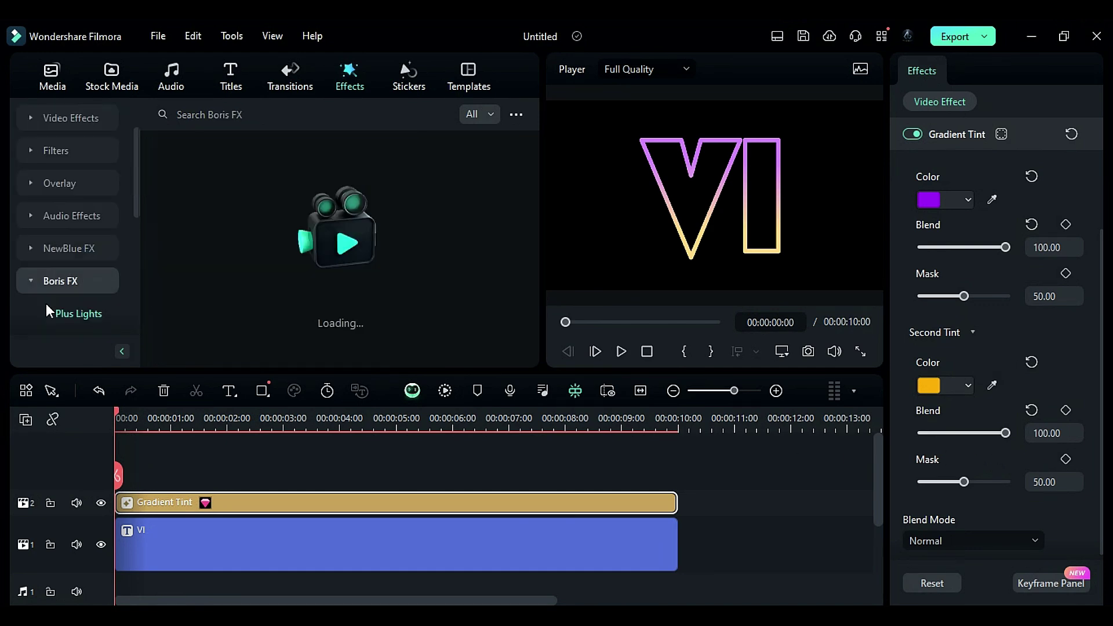
scroll(78, 292, "down", 3)
left_click(68, 248)
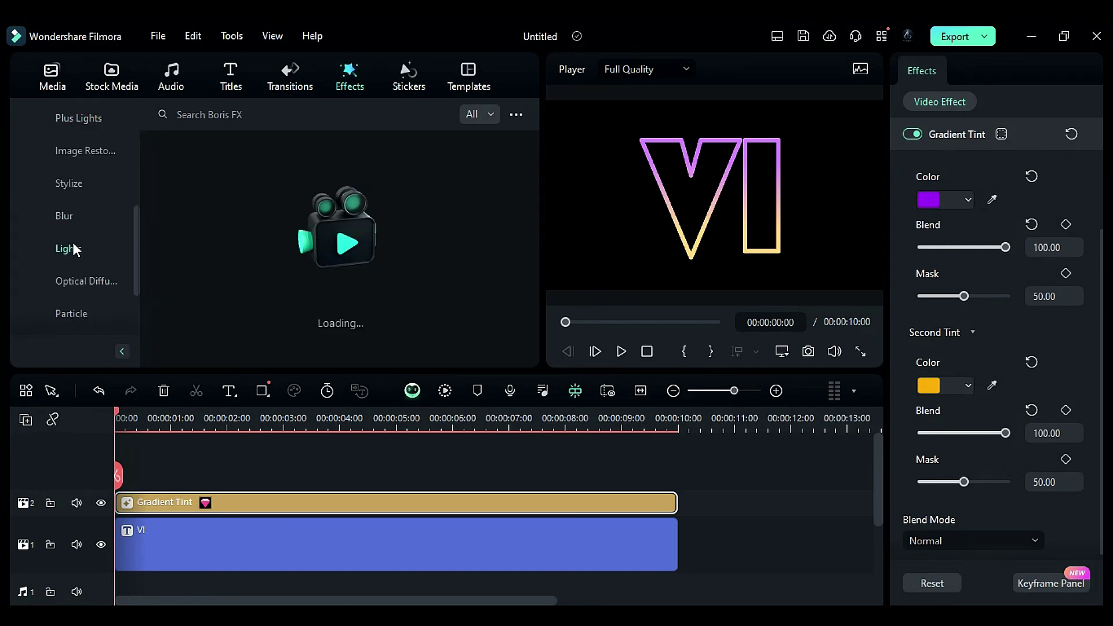
left_click_drag(285, 186, 304, 490)
left_click_drag(394, 500, 676, 501)
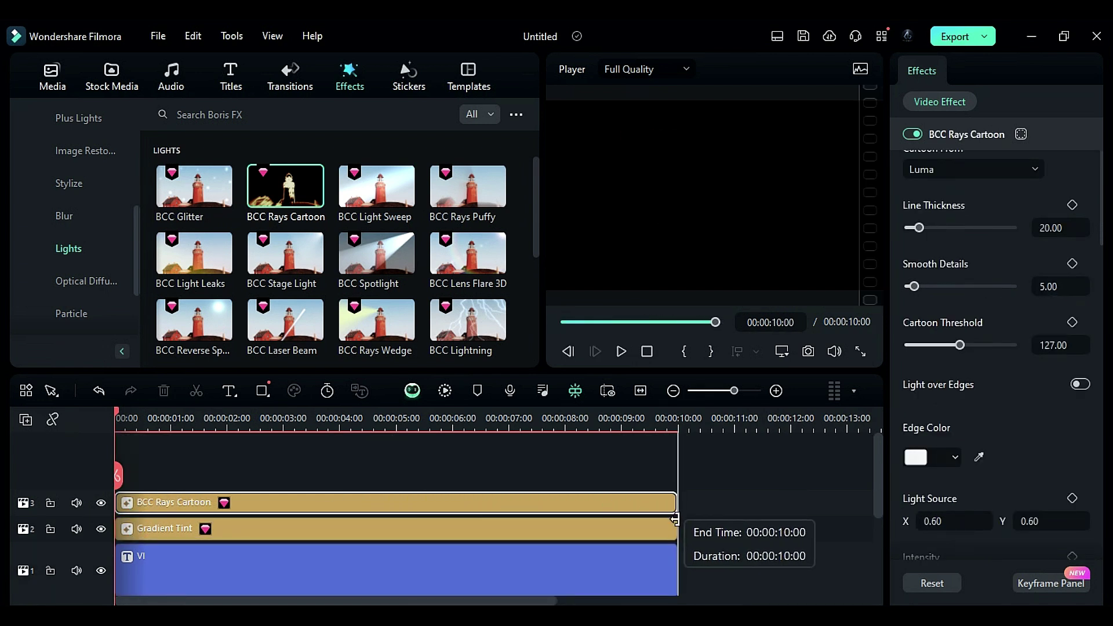
Set BCC Rays Cartoon's Cartoon From option to Blue and its line thickness to 4.90.
scroll(1079, 217, "up", 3)
left_click(1008, 319)
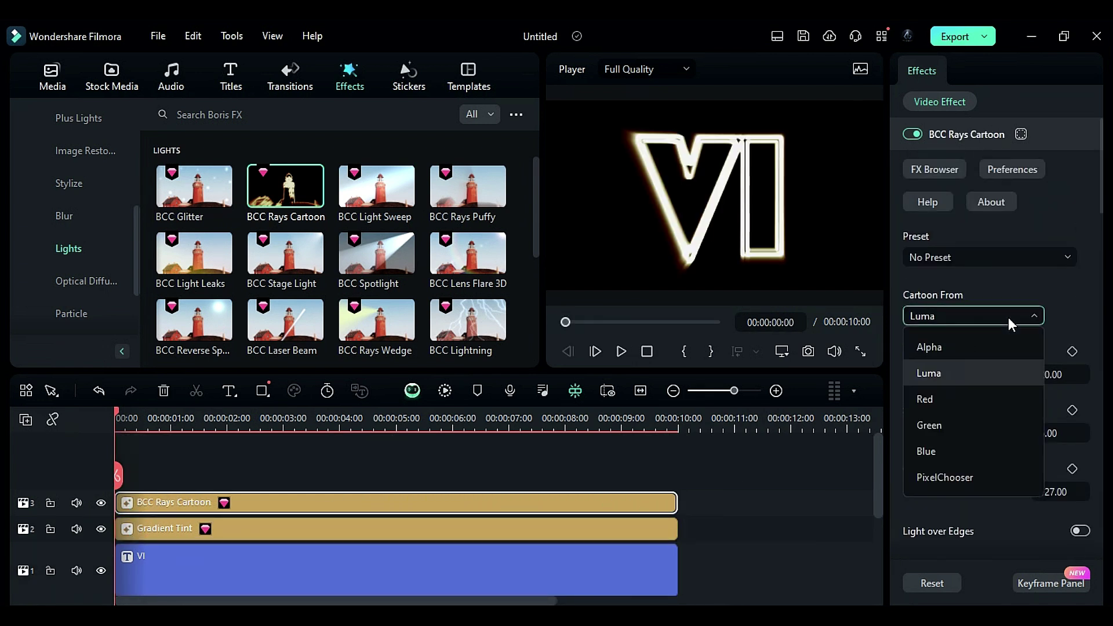
left_click(958, 451)
left_click(1053, 376)
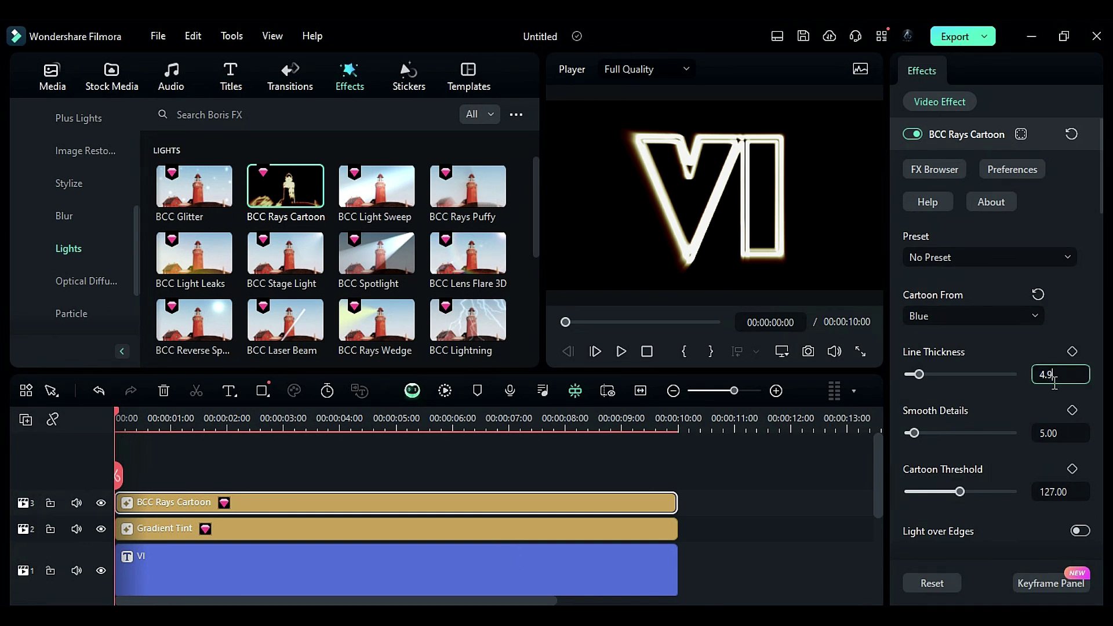
key("Return")
Set both Smooth Details and Cartoon Threshold of BCC Rays Cartoon to 0.
left_click(1056, 432)
key("Return")
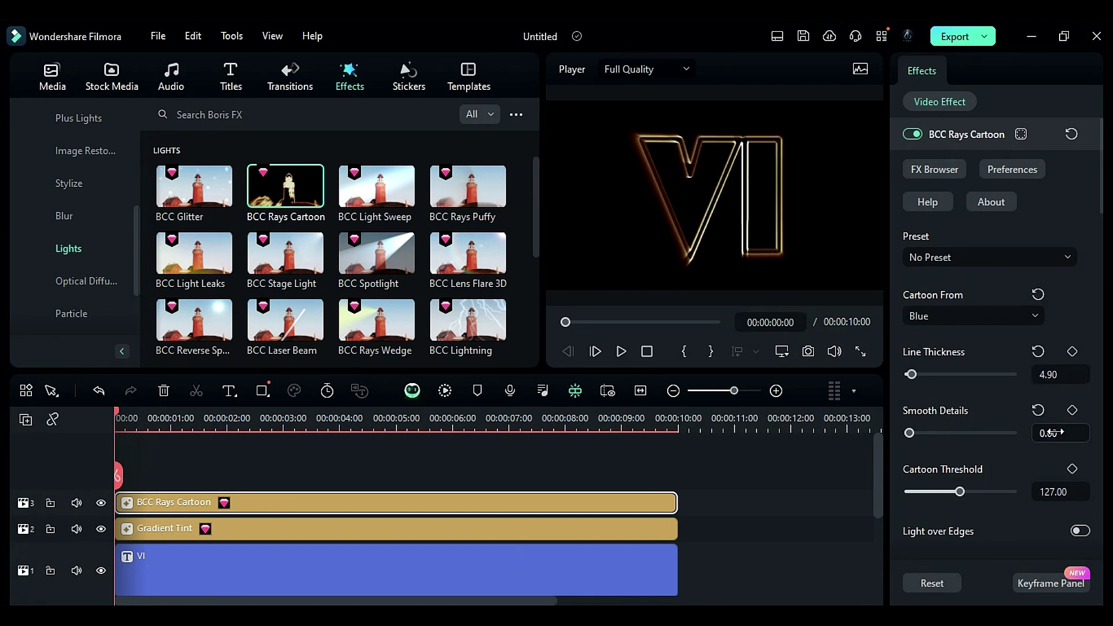
left_click(1055, 492)
type("0")
key("Return")
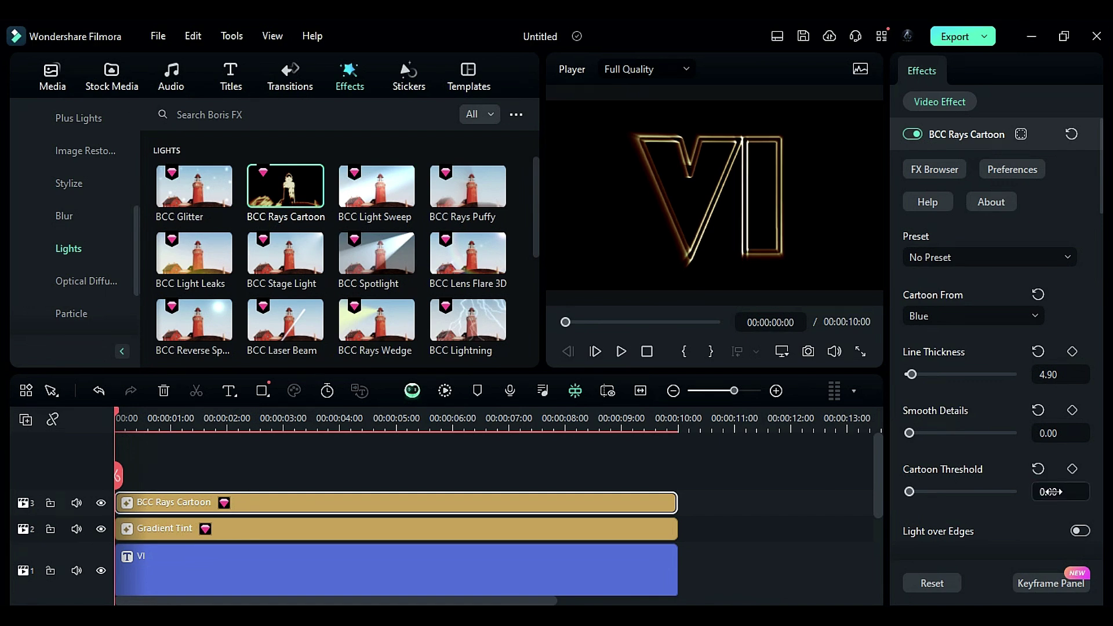
Enable Light over Edges and set the edge color to purple #aa00ff.
scroll(1055, 492, "down", 3)
left_click(916, 457)
left_click(387, 226)
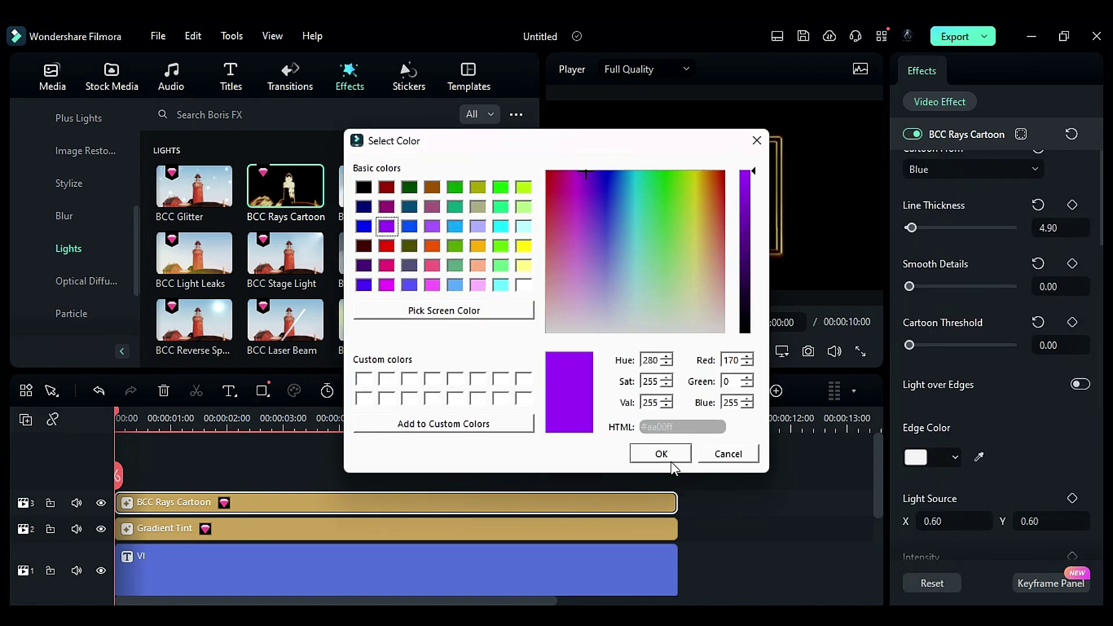
left_click(661, 454)
Set the rays' light source X to 0.45 and the intensity to 355.
left_click(965, 471)
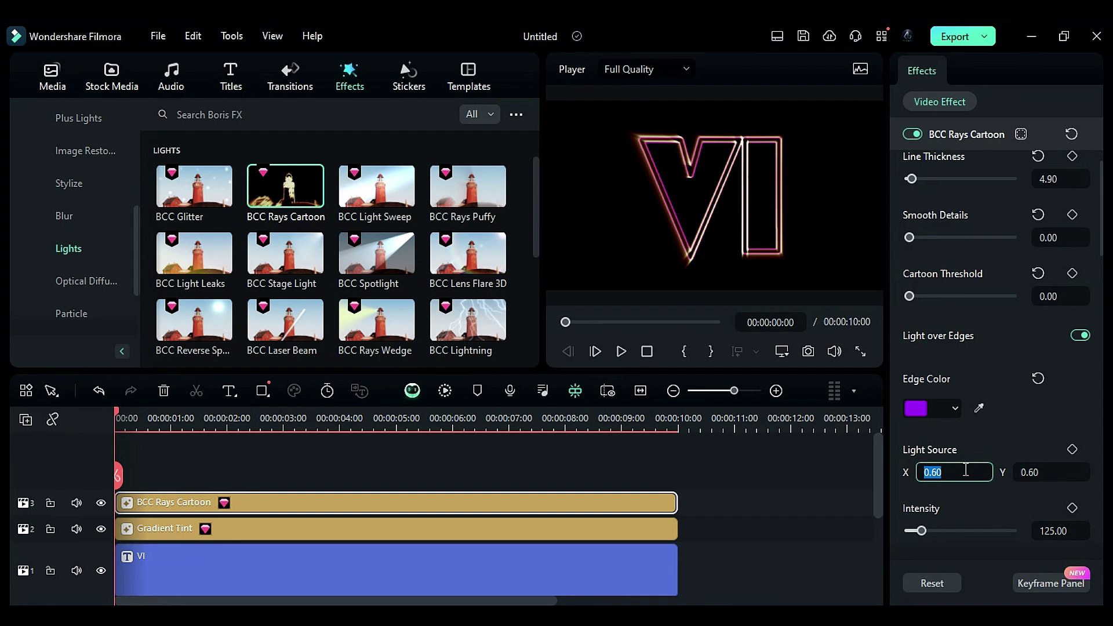
type("0.45")
key("Return")
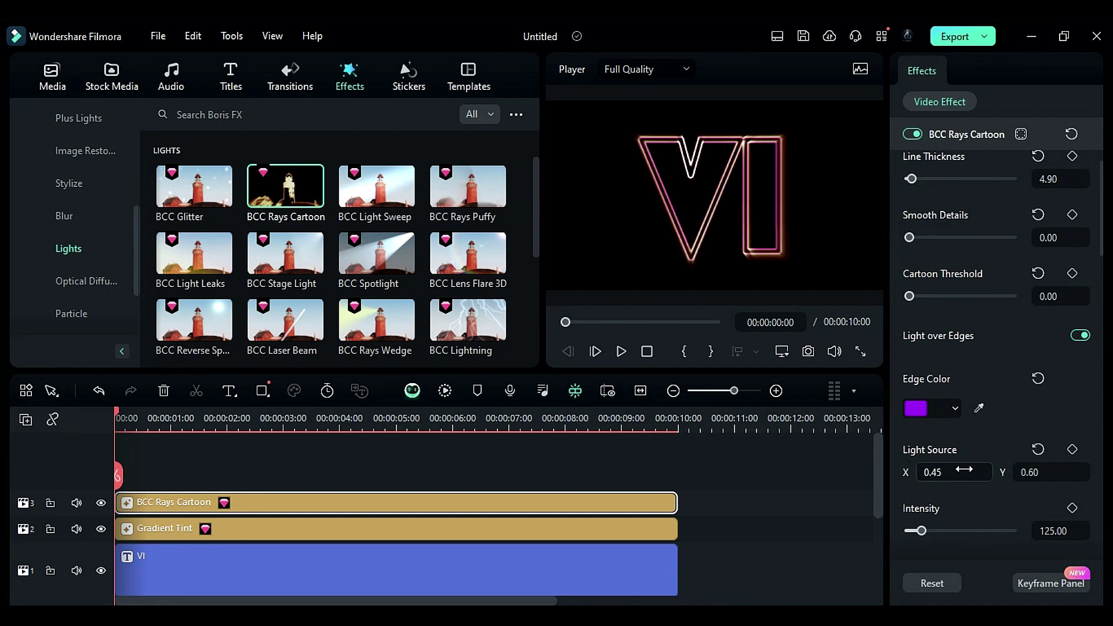
scroll(968, 471, "down", 1)
left_click(1060, 480)
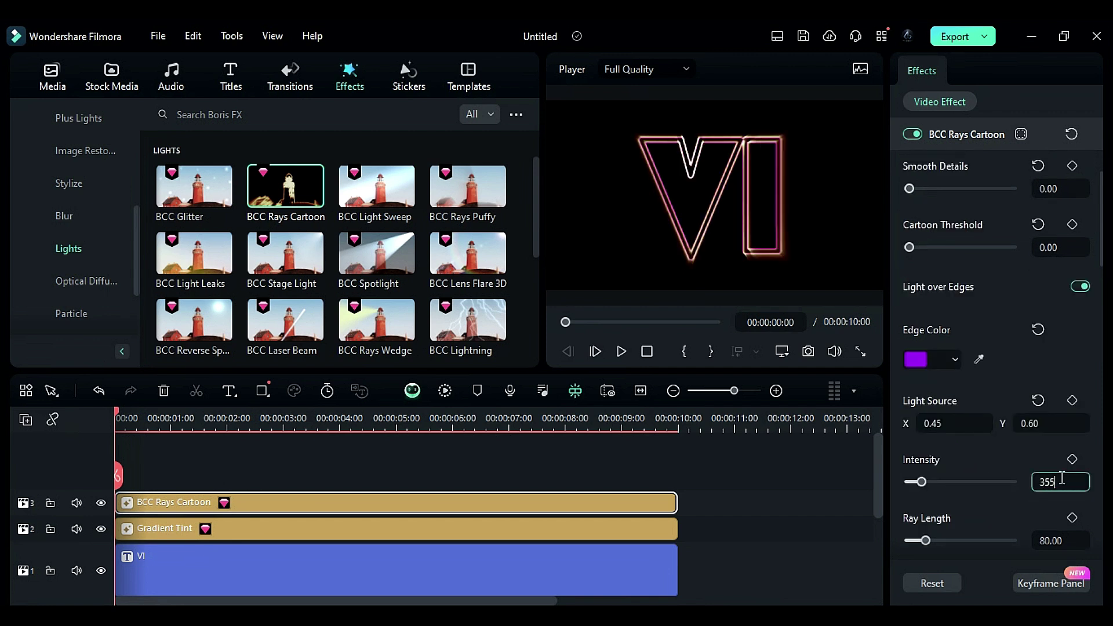
type("355")
key("Return")
Set the ray length to 200 and the ray style to Fat.
scroll(1067, 487, "down", 1)
left_click(1072, 493)
type("20")
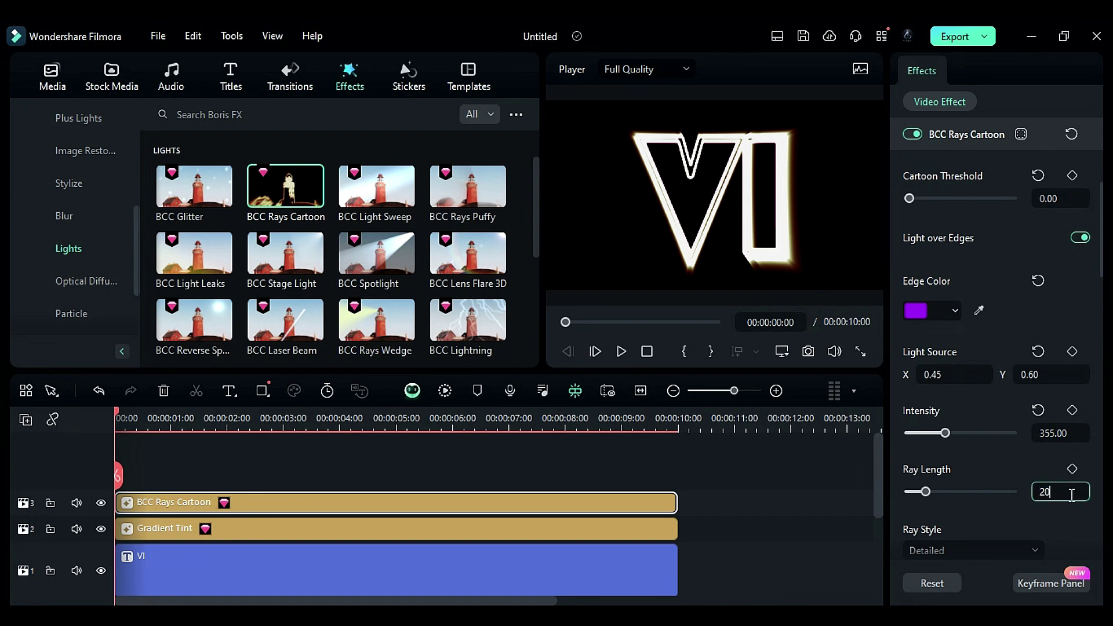
type("0")
key("Return")
scroll(1037, 500, "down", 1)
left_click(1024, 502)
left_click(1034, 514)
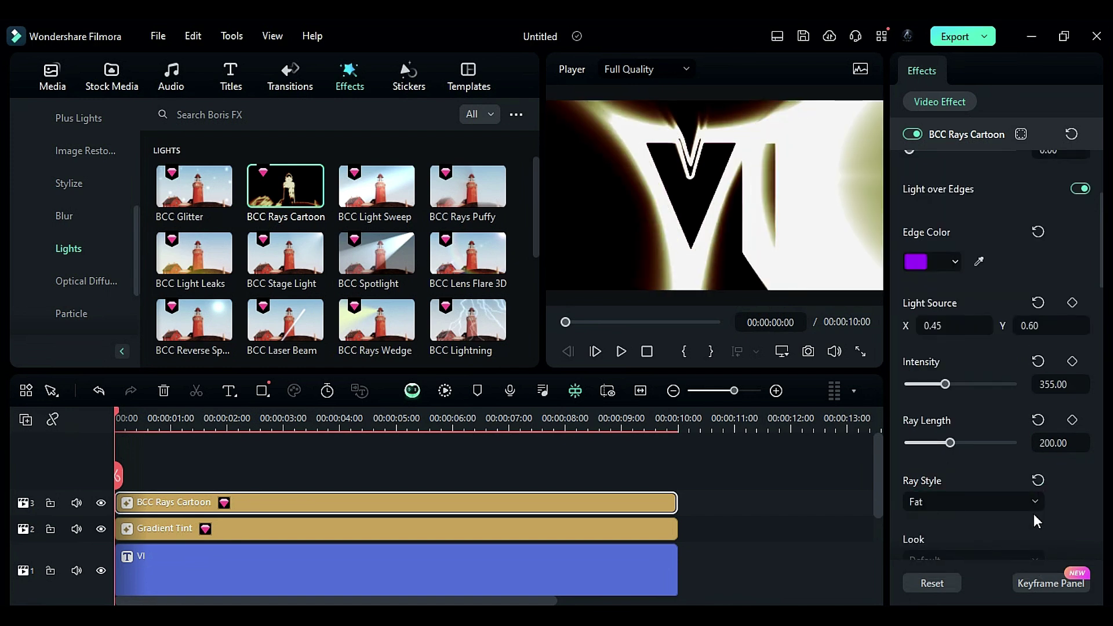
Set the rays' look to Custom and their color option to Image.
scroll(1045, 499, "down", 5)
left_click(1006, 509)
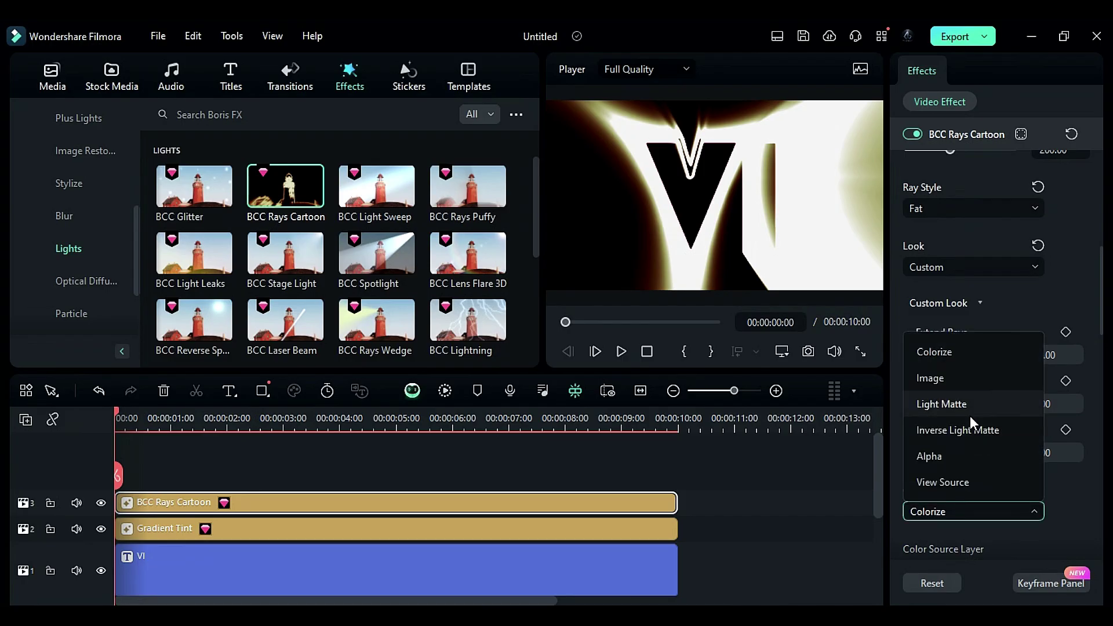
left_click(965, 387)
scroll(1056, 497, "down", 5)
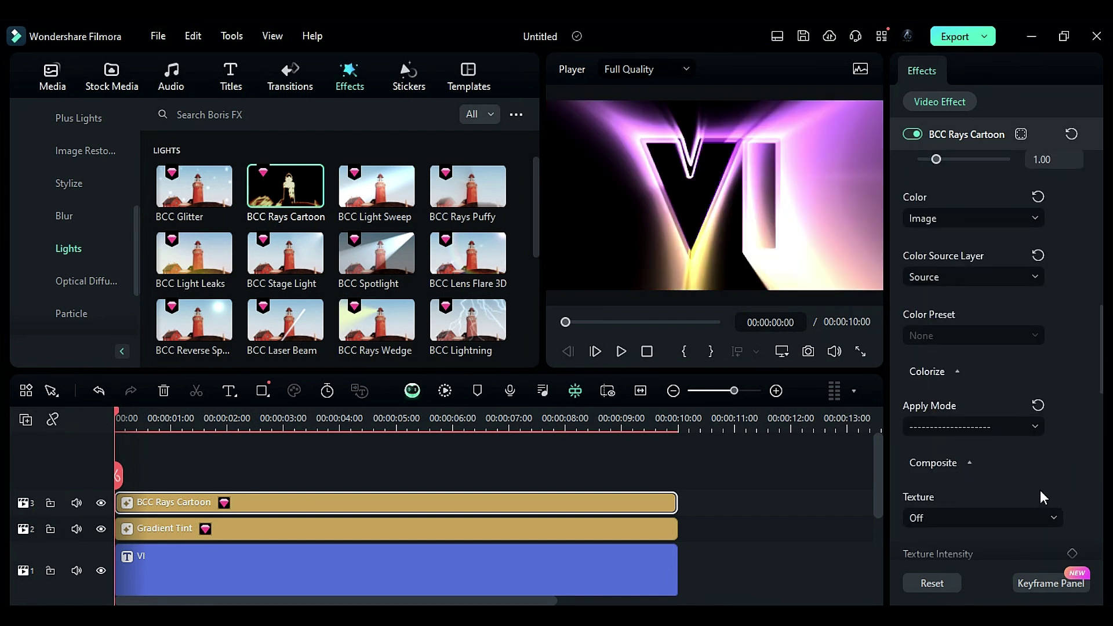
Set the rays' texture to Strings with a texture intensity of 134.
left_click(1018, 513)
left_click(986, 385)
scroll(1069, 443, "down", 2)
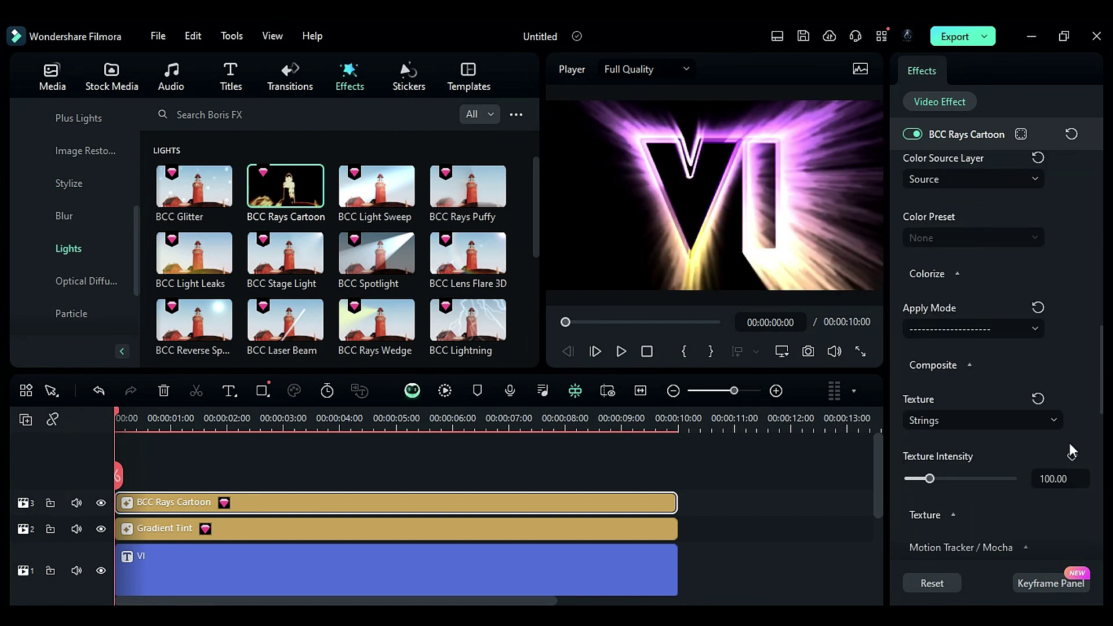
double_click(1062, 478)
type("134")
key("Return")
Move to 00:00:01:10 and shorten the cartoon rays' length to 115.10.
left_click_drag(116, 454, 193, 455)
scroll(1062, 378, "up", 5)
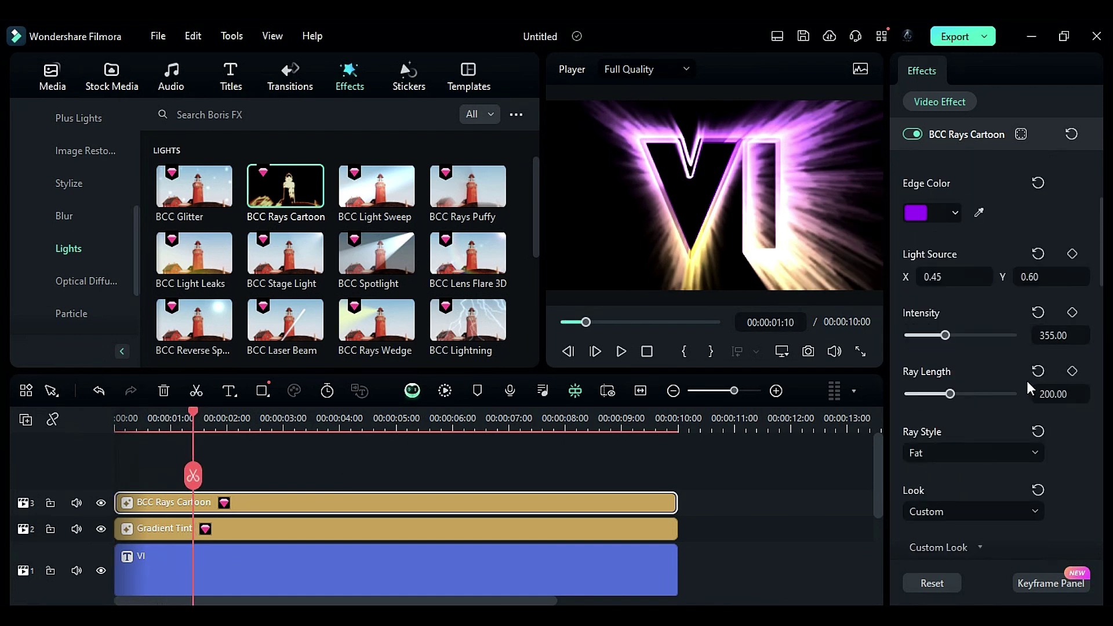
left_click_drag(949, 393, 925, 393)
scroll(1048, 378, "up", 5)
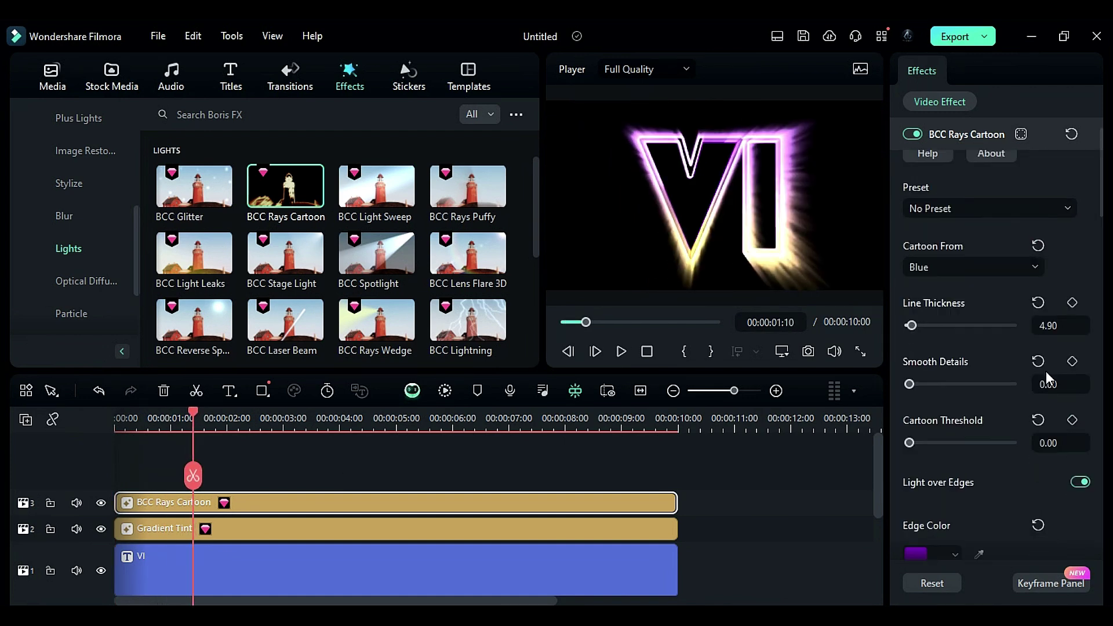
Keyframe the rays' intensity at 355 at 00:00:01:10 and at 0 at 00:00:03:15.
scroll(1009, 452, "down", 3)
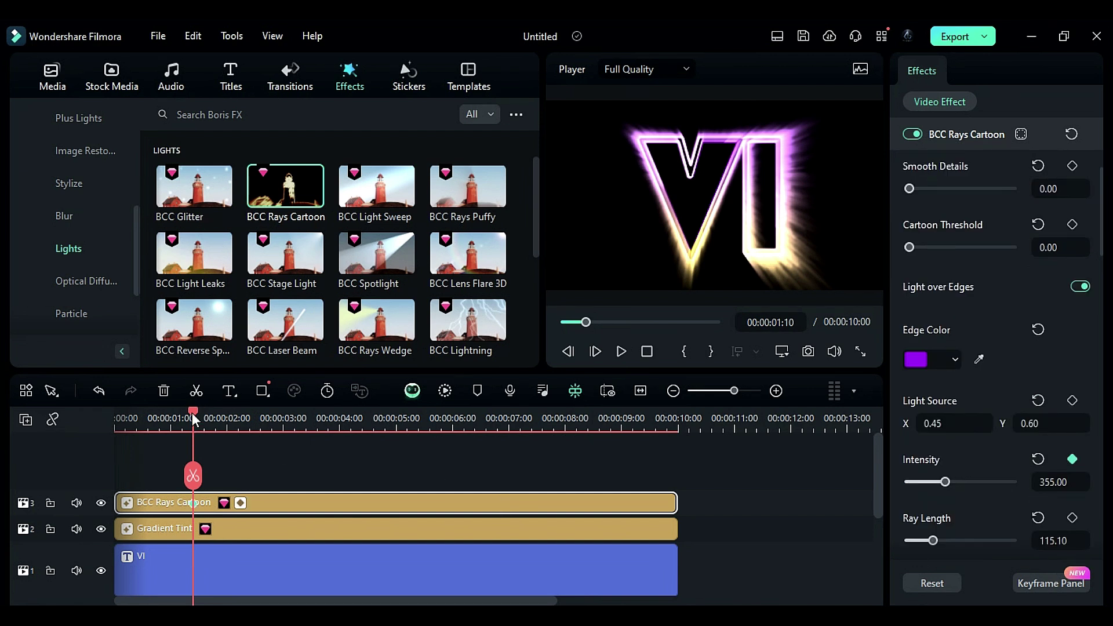
left_click_drag(194, 419, 319, 471)
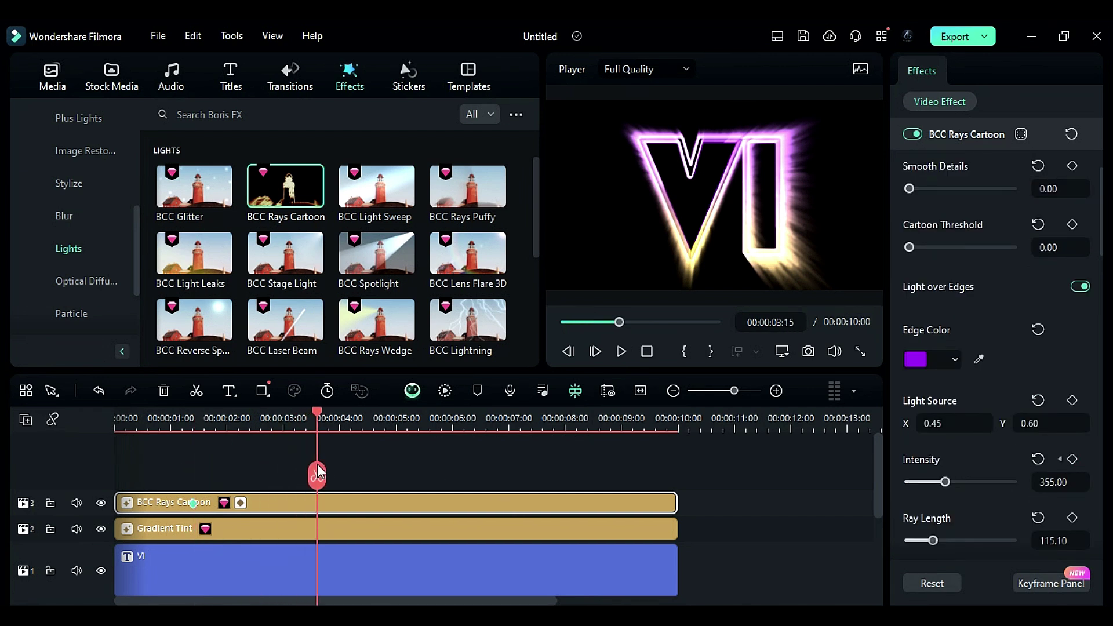
left_click_drag(945, 481, 906, 481)
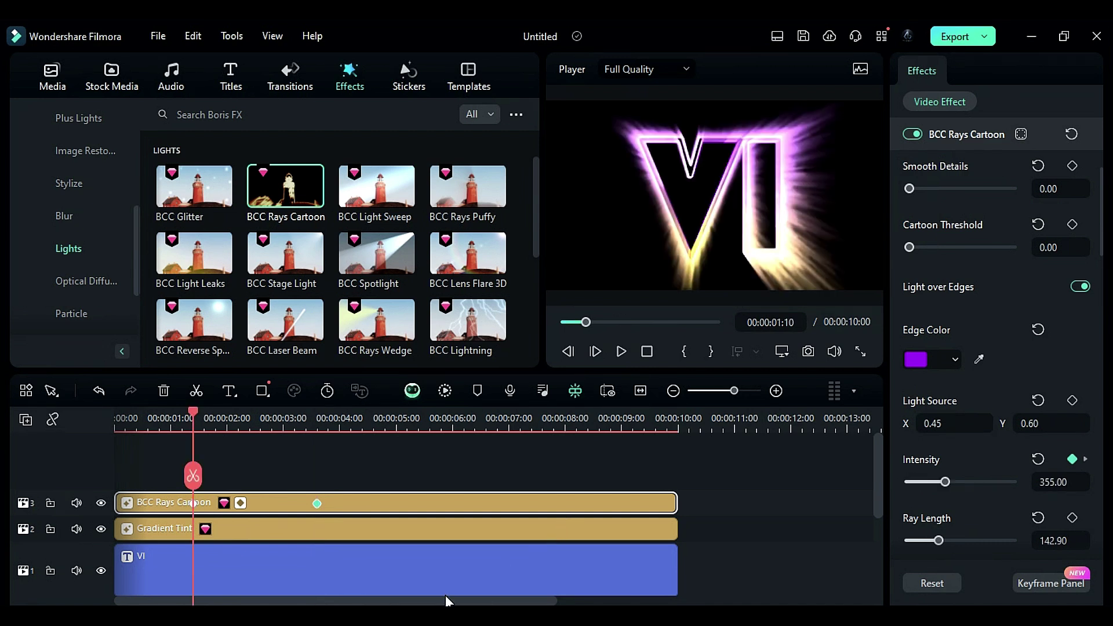
Duplicate the VI title clip onto a new track above the BCC Rays Cartoon effect.
left_click(447, 591)
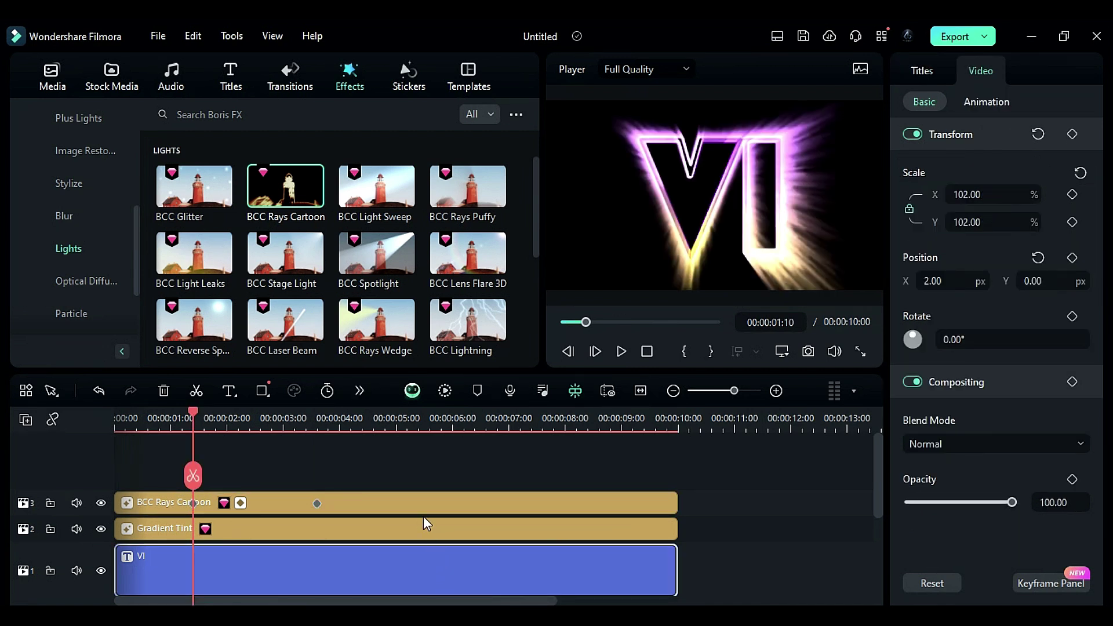
left_click_drag(422, 578, 398, 467)
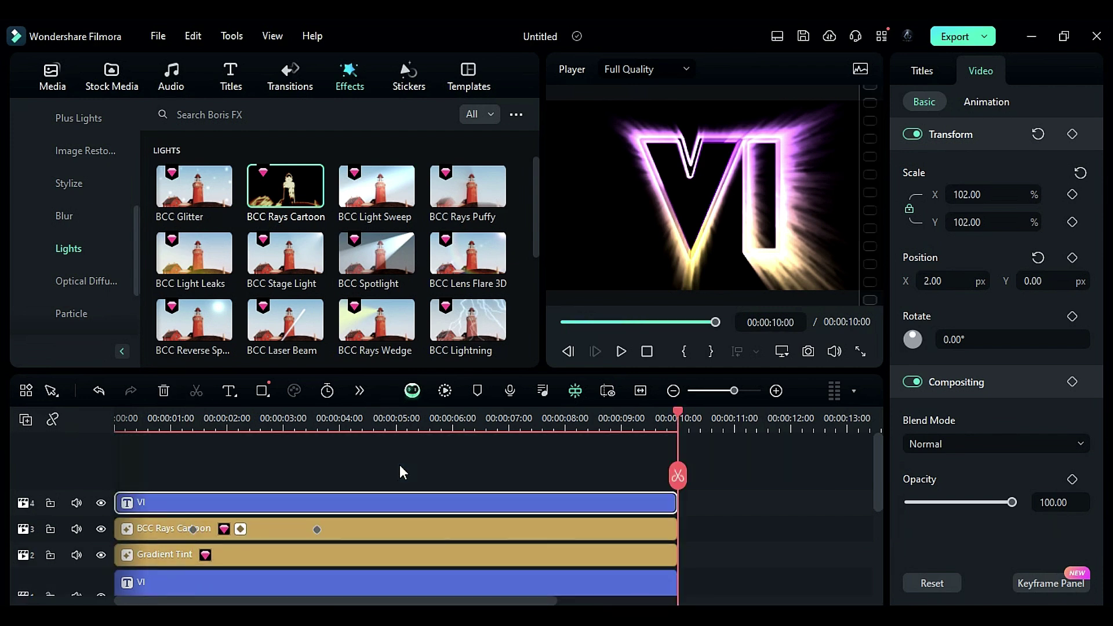
left_click(344, 429)
Open the duplicated title in the advanced text editor and set its character spacing to -3.
double_click(461, 501)
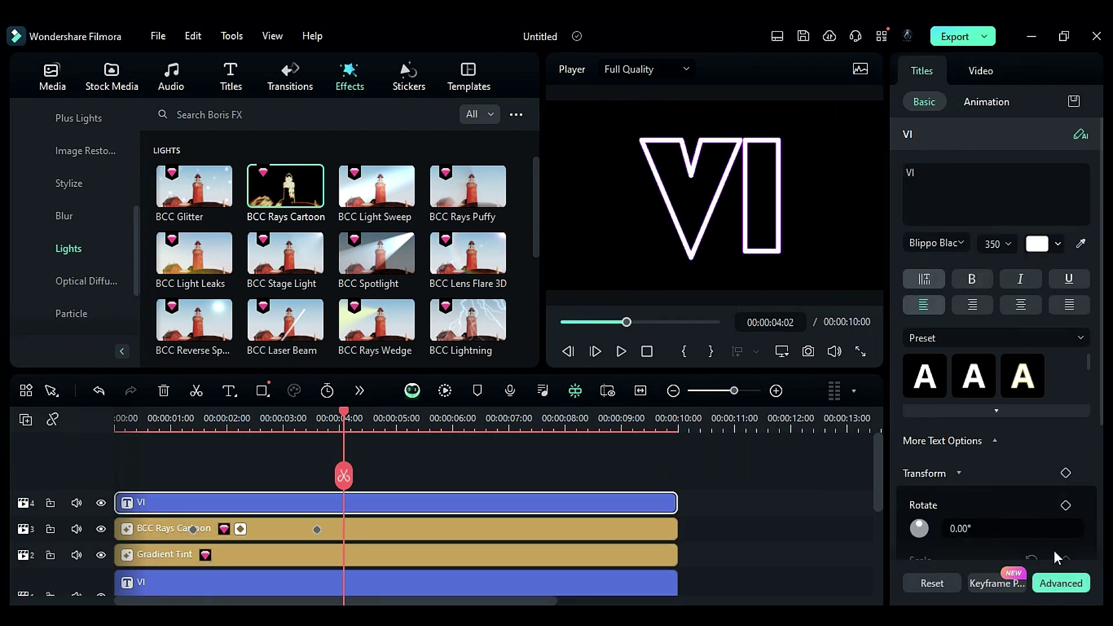
left_click(1061, 583)
left_click(677, 76)
type("-")
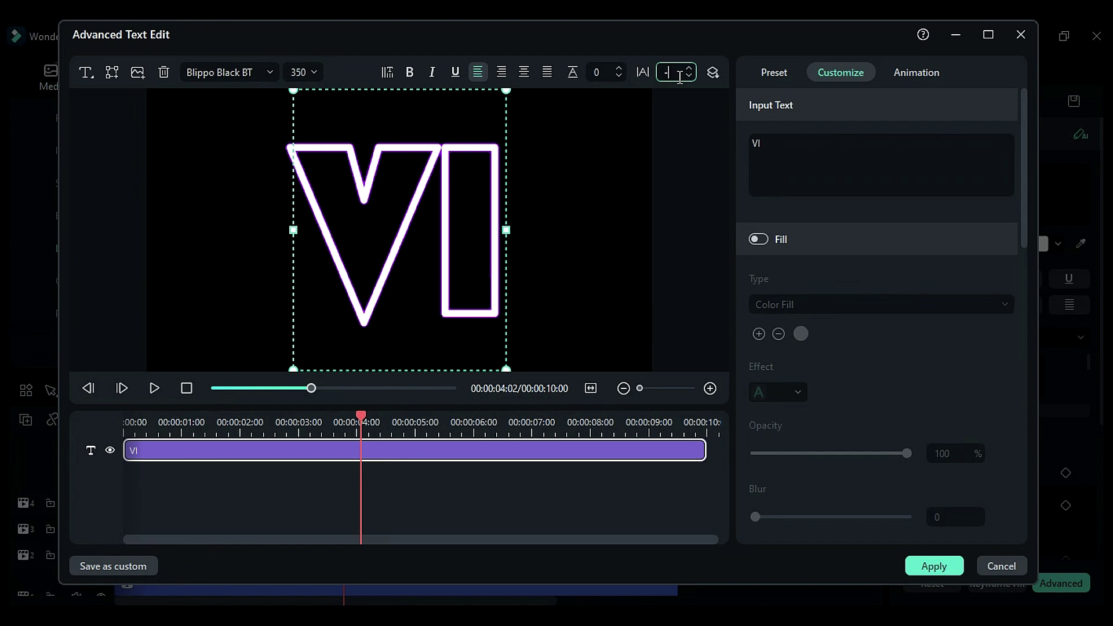
type("3")
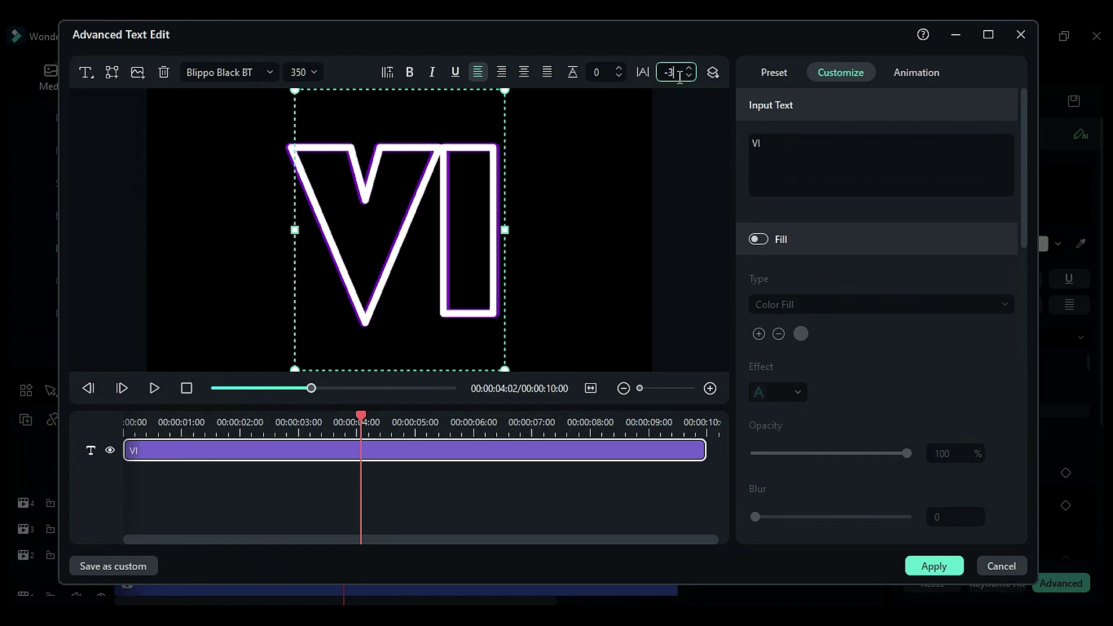
Fill the duplicated title with solid black, turn off its outline, and apply the text edits.
left_click(758, 239)
left_click(802, 335)
left_click(804, 437)
scroll(852, 400, "down", 5)
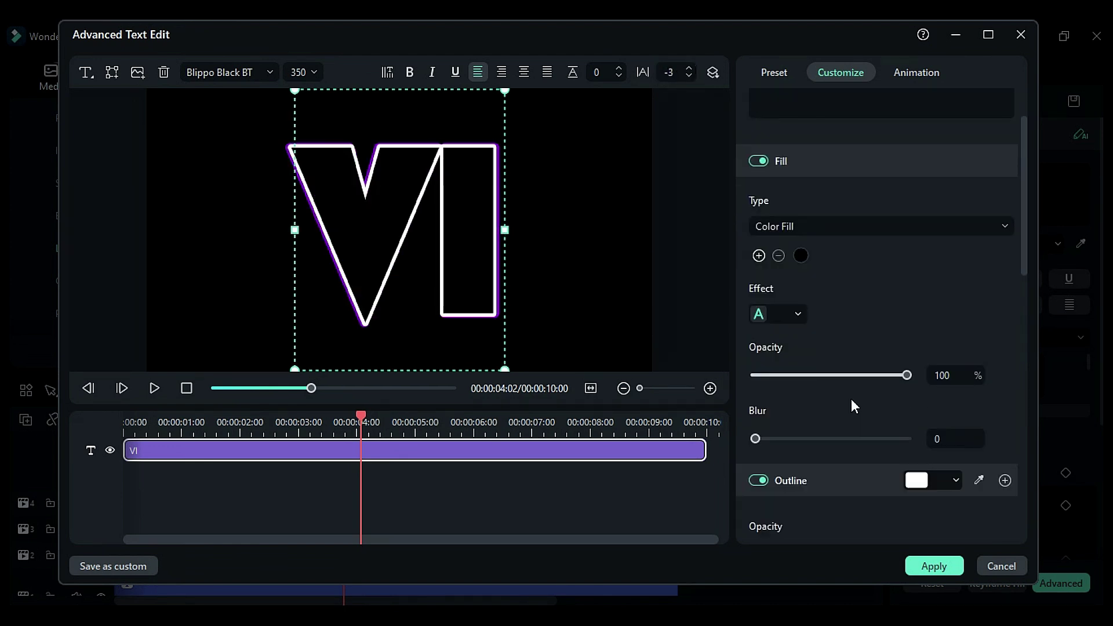
left_click(758, 402)
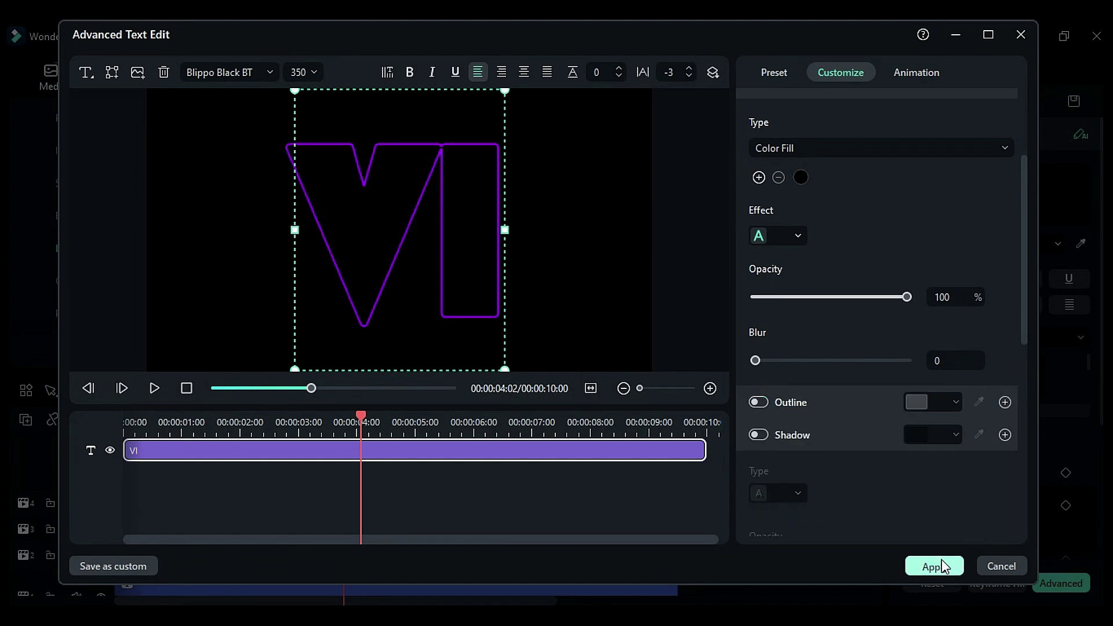
left_click(934, 567)
Scale the black-filled title to 105%.
left_click(980, 70)
left_click(995, 222)
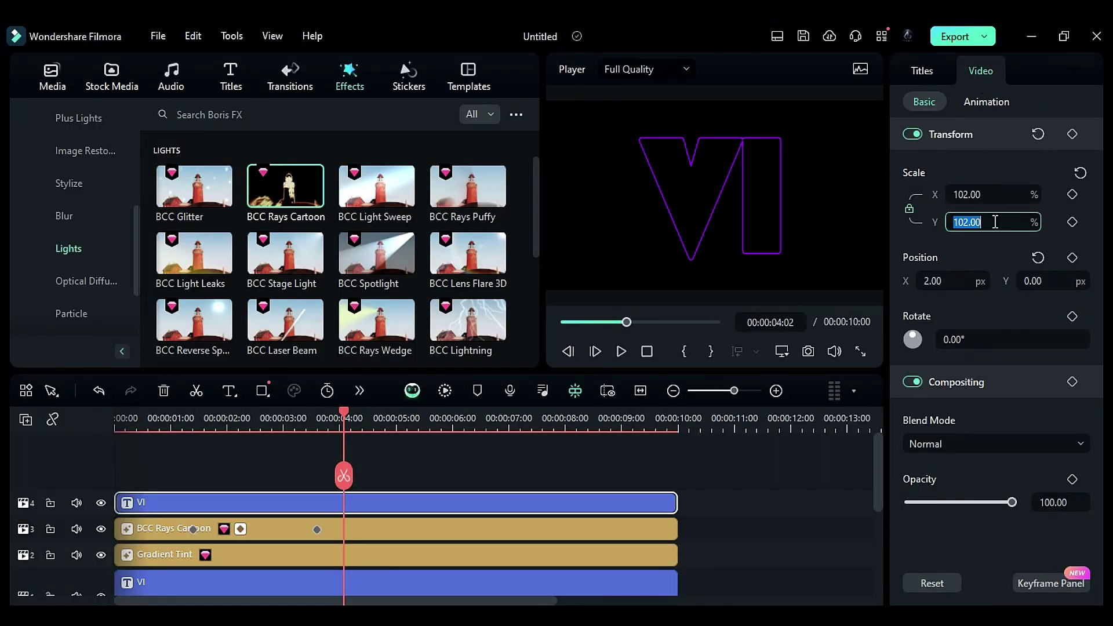
type("105")
key("Return")
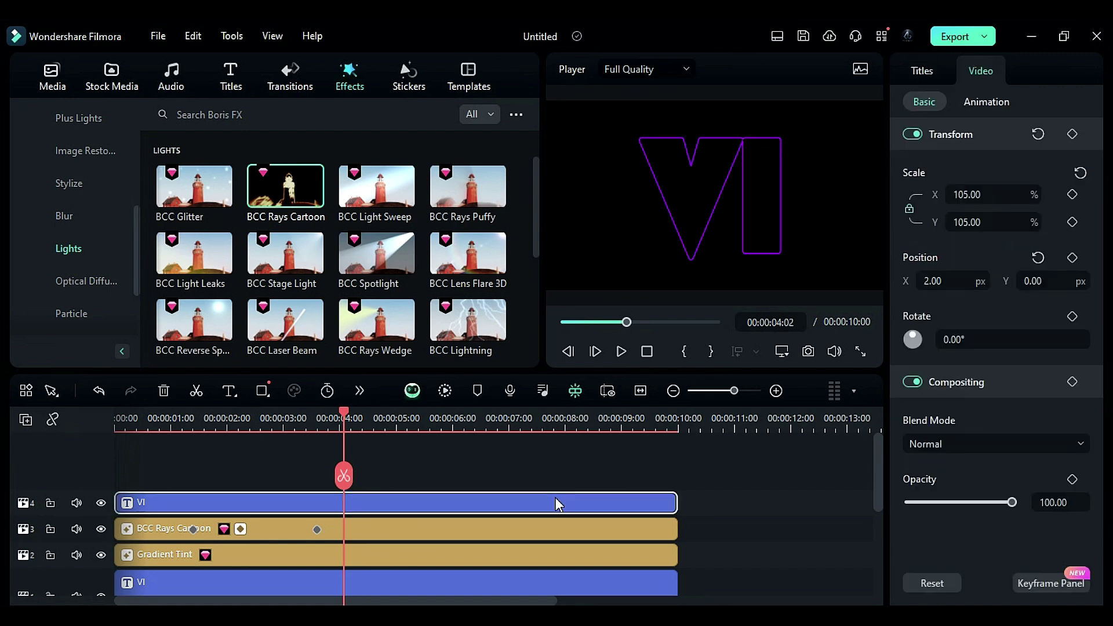
left_click(572, 471)
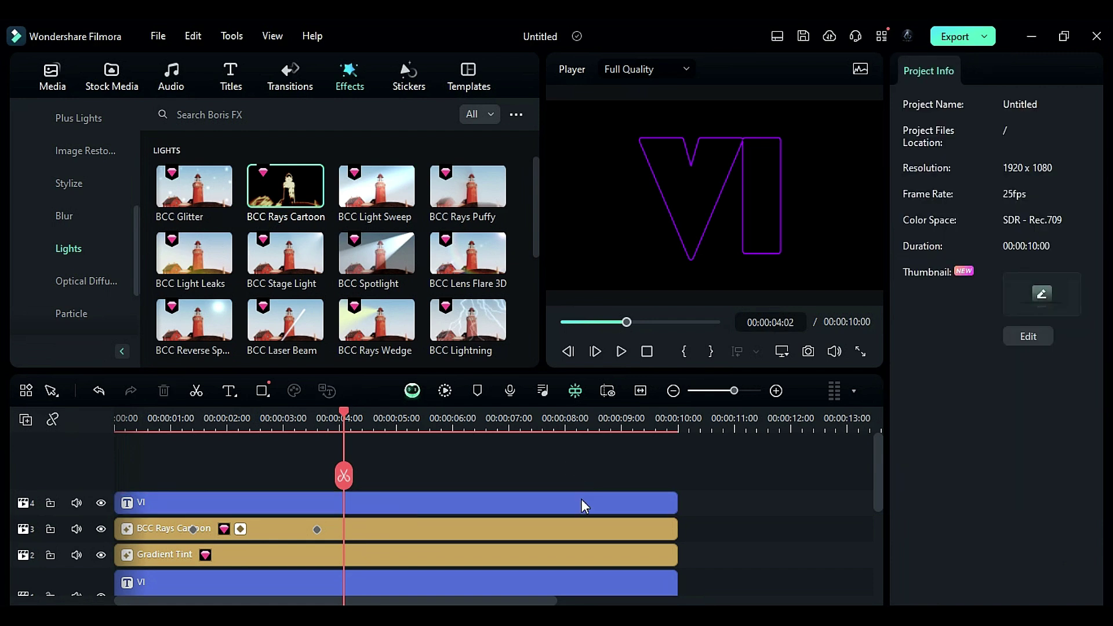
Duplicate the black title onto a new track above and trim the copy's start to 00:00:01:10.
left_click_drag(573, 502, 574, 480, "alt")
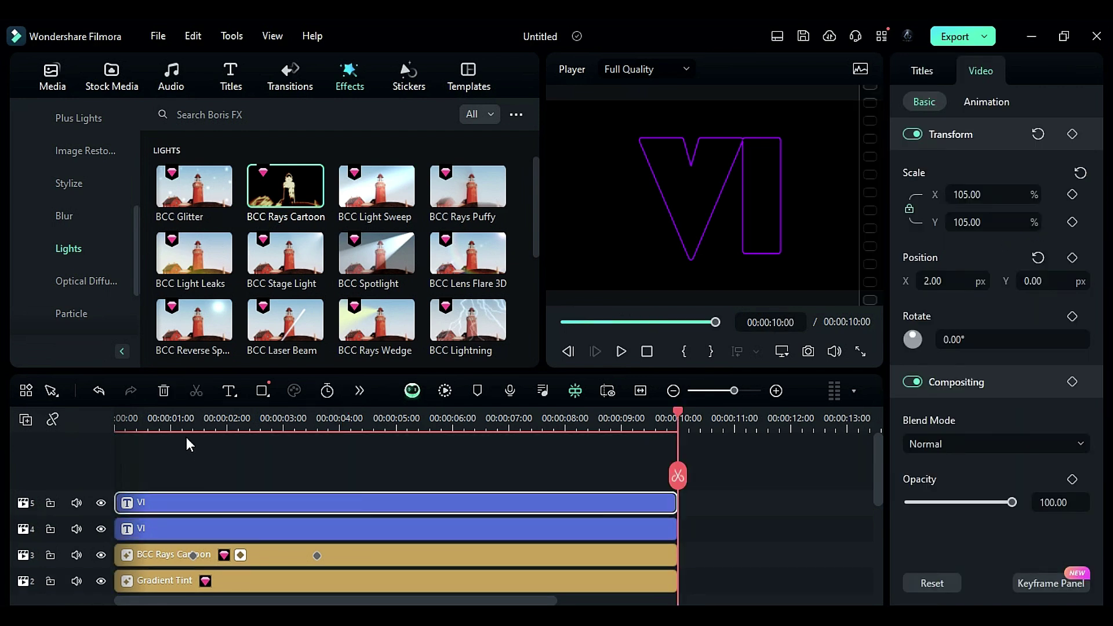
left_click_drag(181, 426, 195, 436)
left_click_drag(115, 494, 195, 502)
Turn off the trimmed title's fill and give it a purple outline in the advanced text editor.
left_click(1060, 582)
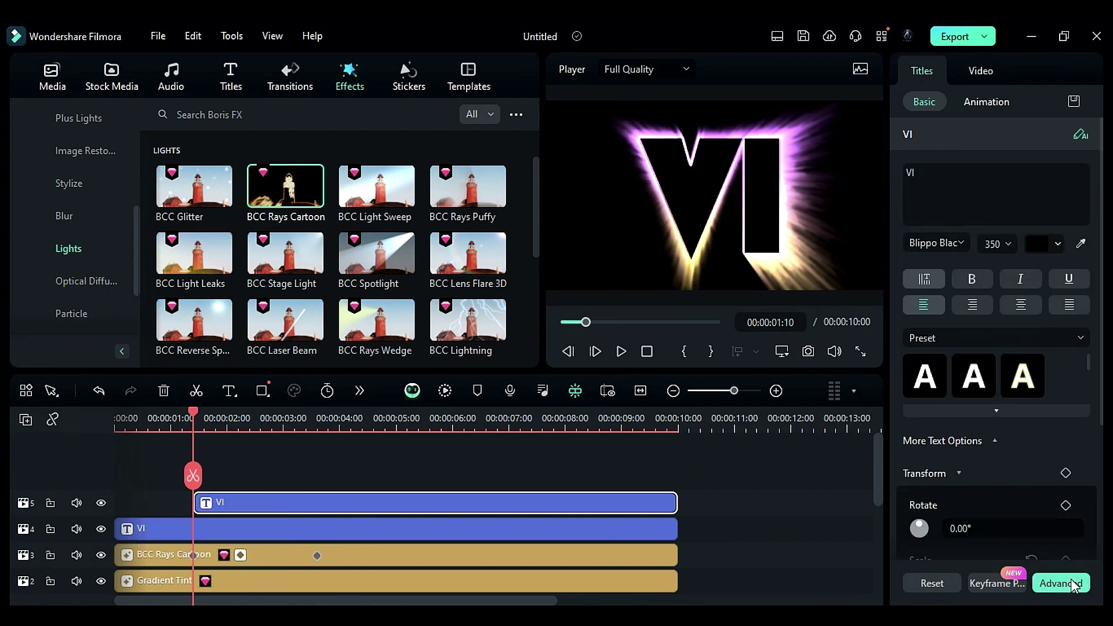
left_click(758, 240)
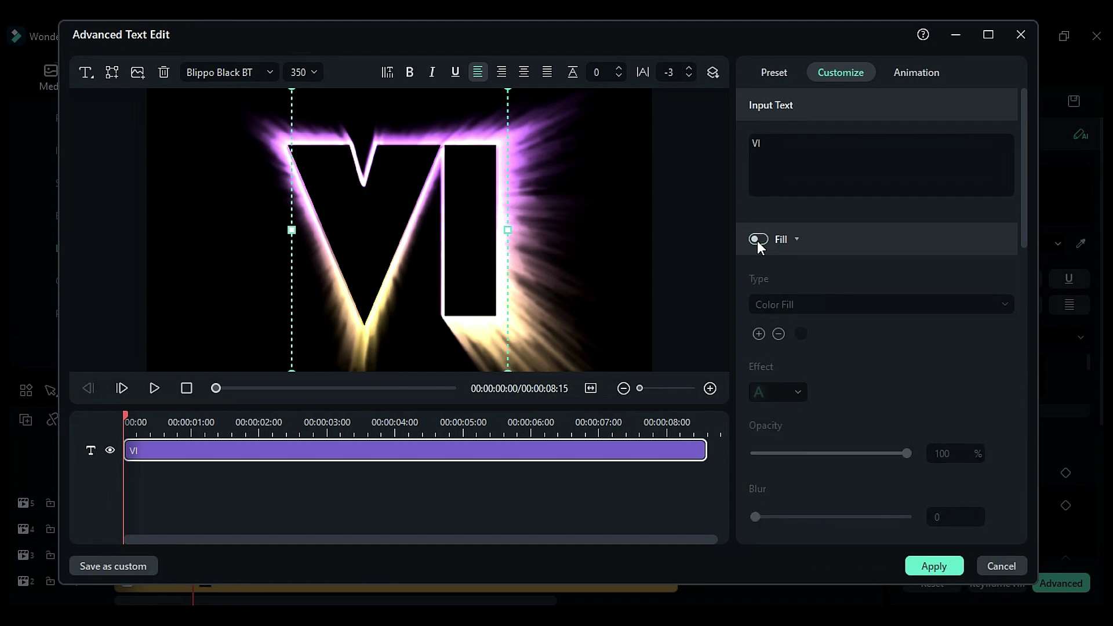
scroll(820, 417, "down", 3)
left_click(759, 441)
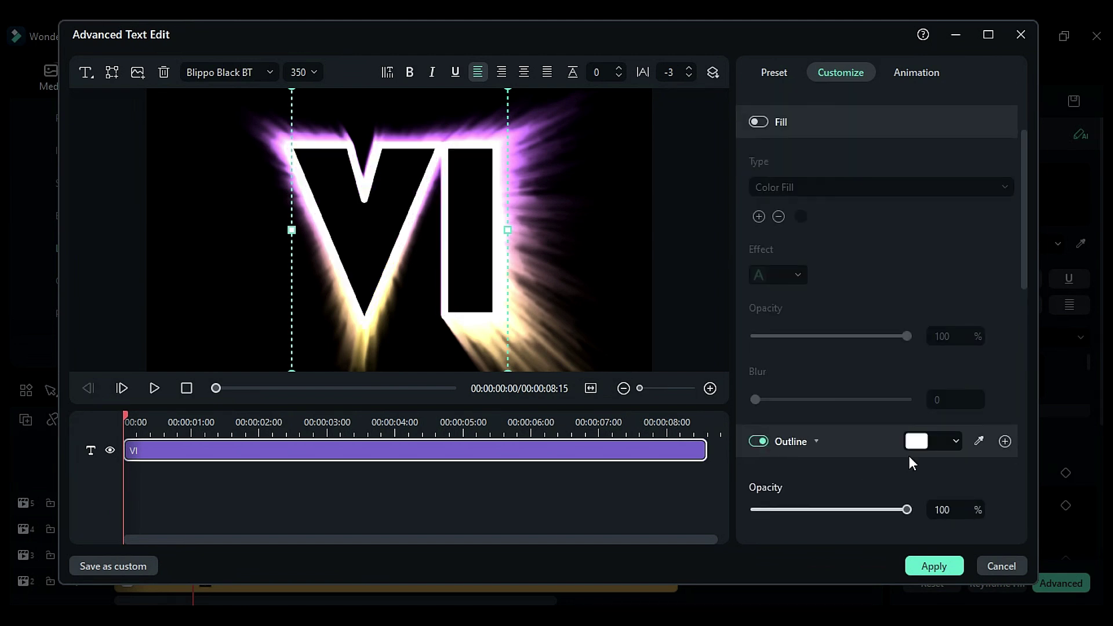
left_click(916, 443)
left_click(932, 582)
Reduce the purple outline's thickness to 12 and apply the text edits.
scroll(887, 492, "down", 3)
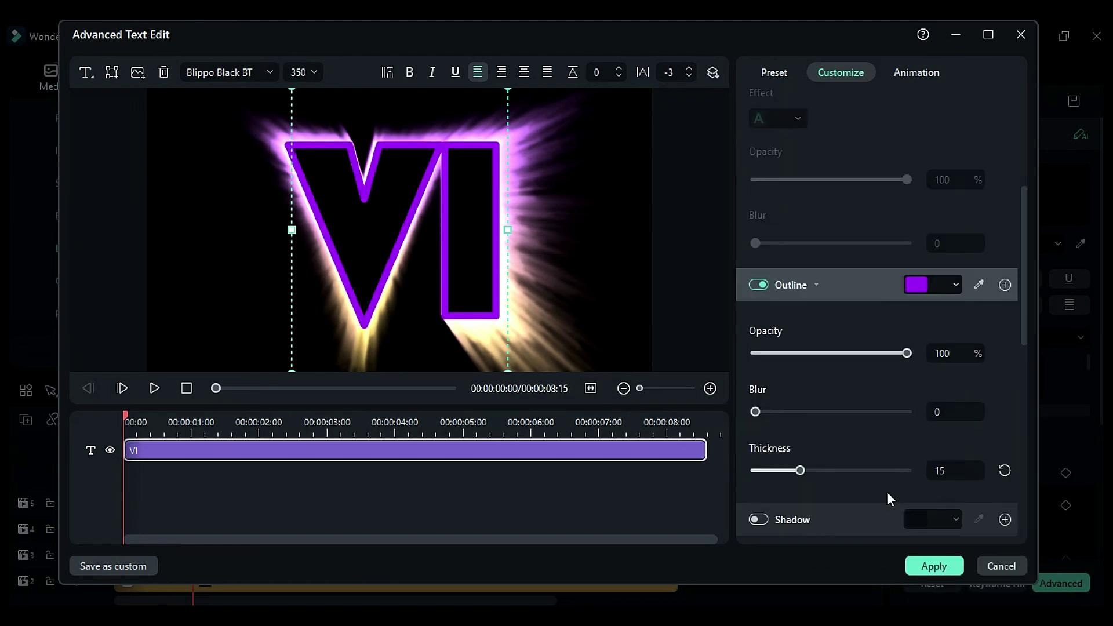
left_click_drag(797, 470, 792, 473)
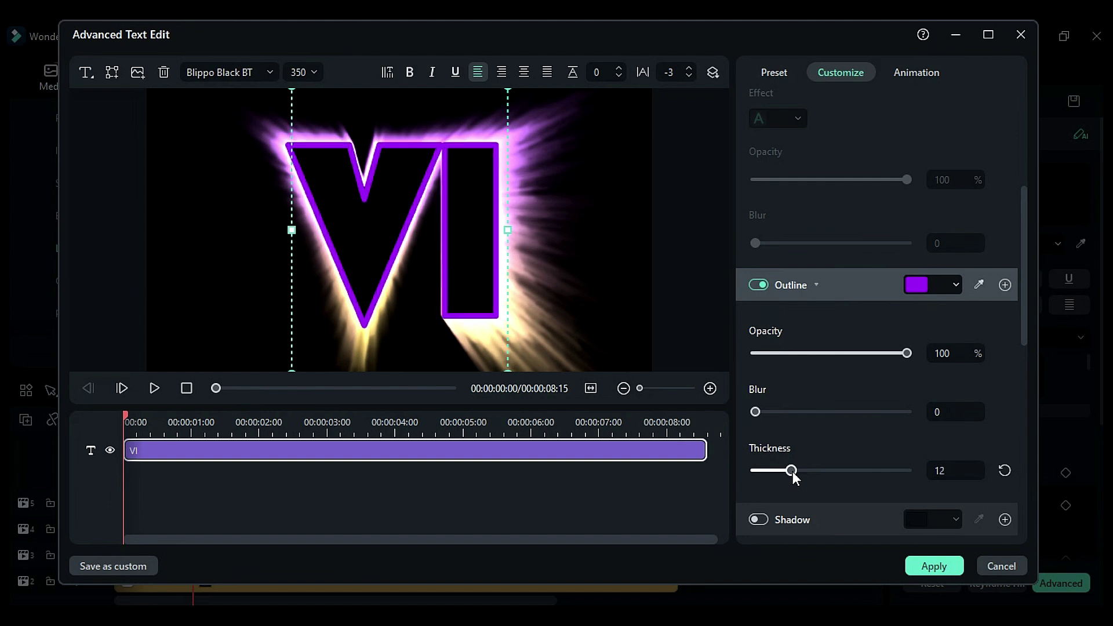
left_click(921, 568)
Scale the purple outline title to 106%.
left_click(989, 75)
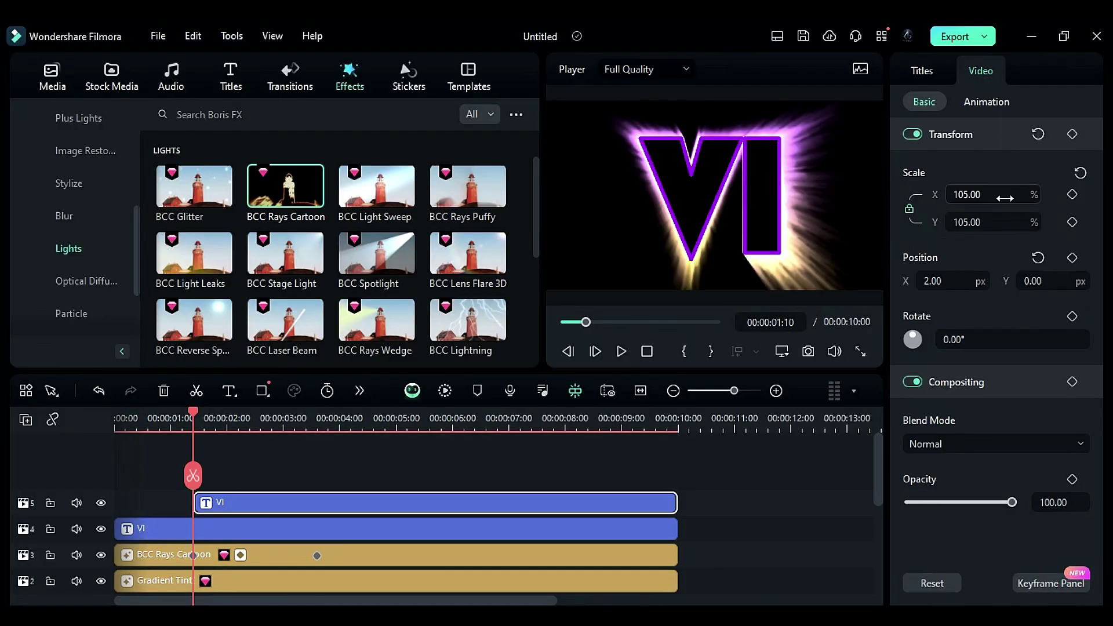
left_click(992, 223)
type("106")
key("Return")
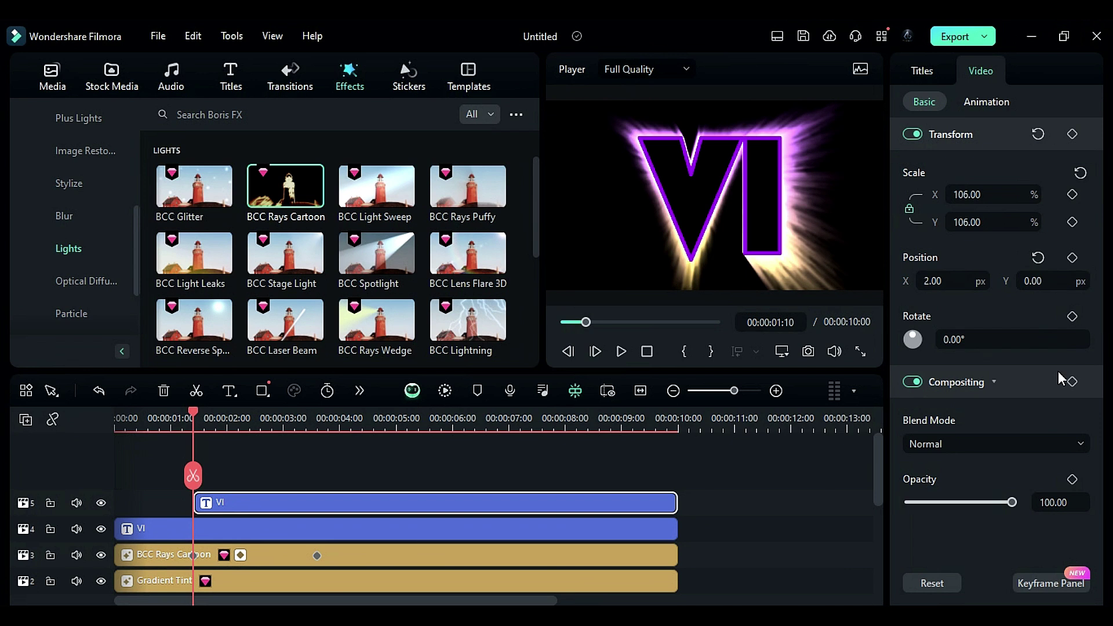
Keyframe the outline title's opacity at 0 at 00:00:01:10 and at 47 at 00:00:03:15.
left_click(1072, 479)
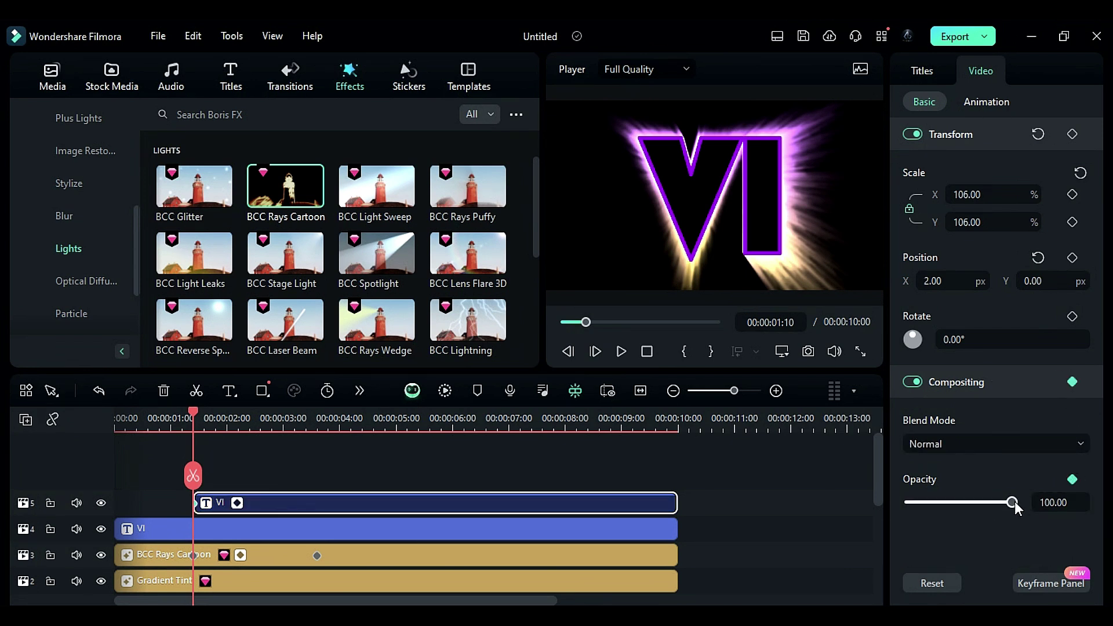
left_click_drag(1012, 503, 898, 518)
left_click_drag(193, 417, 317, 423)
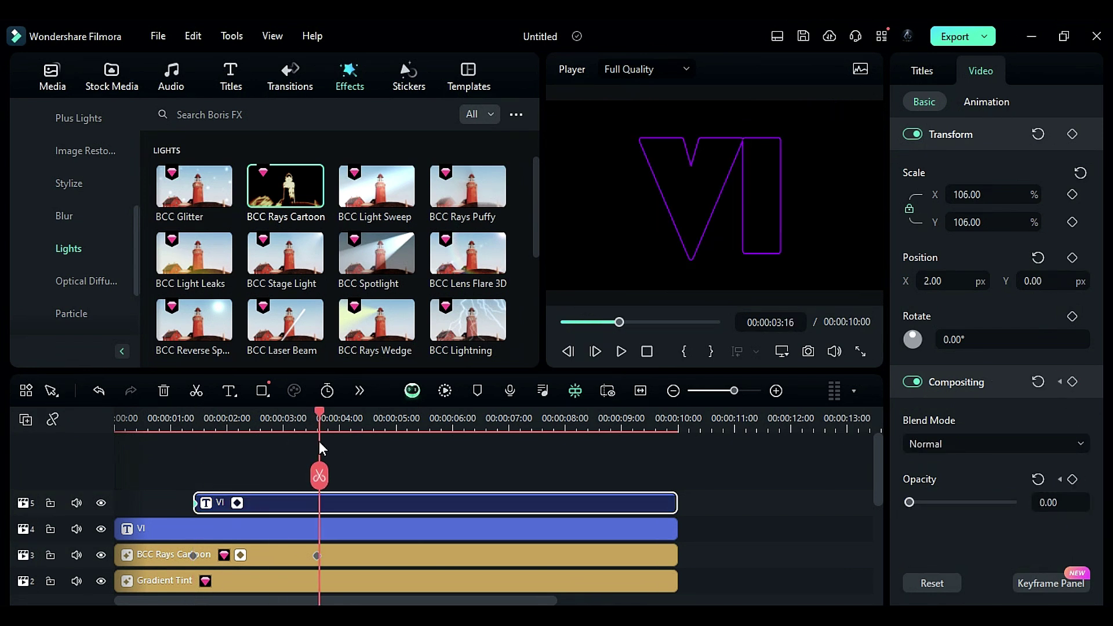
left_click_drag(913, 502, 958, 510)
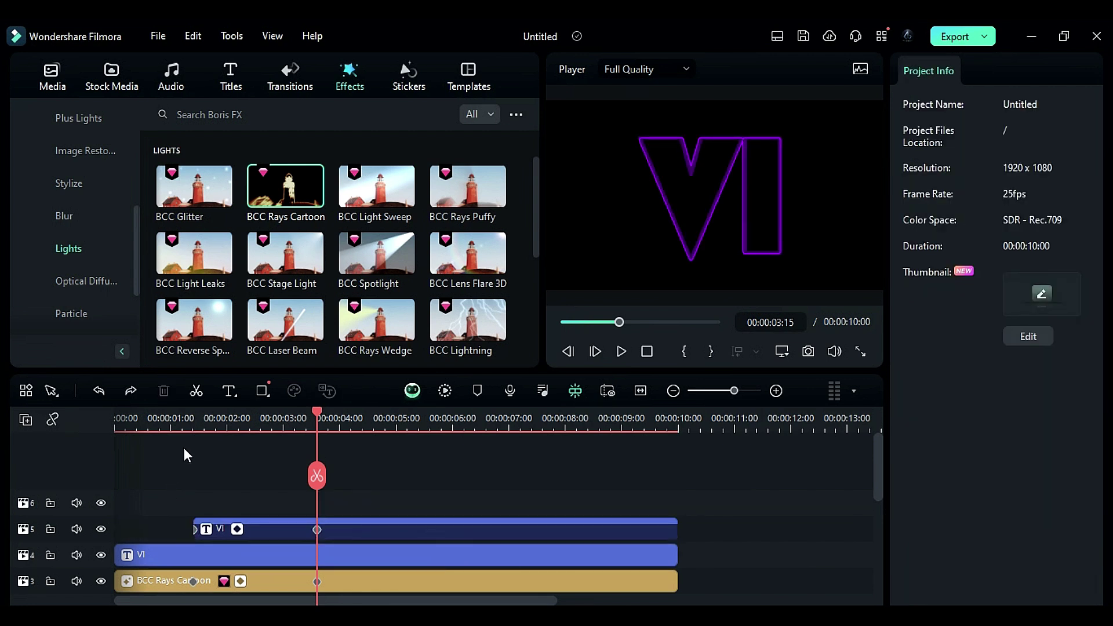
Duplicate the purple outline title onto a new track above and change the copy's text to "V".
left_click(194, 425)
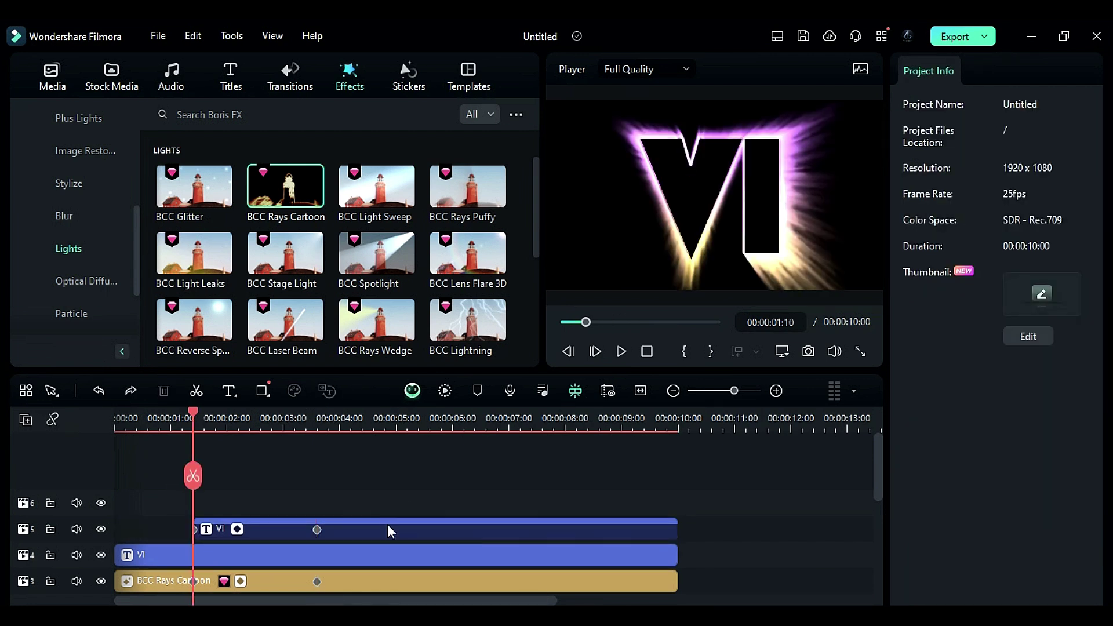
left_click_drag(388, 530, 392, 484)
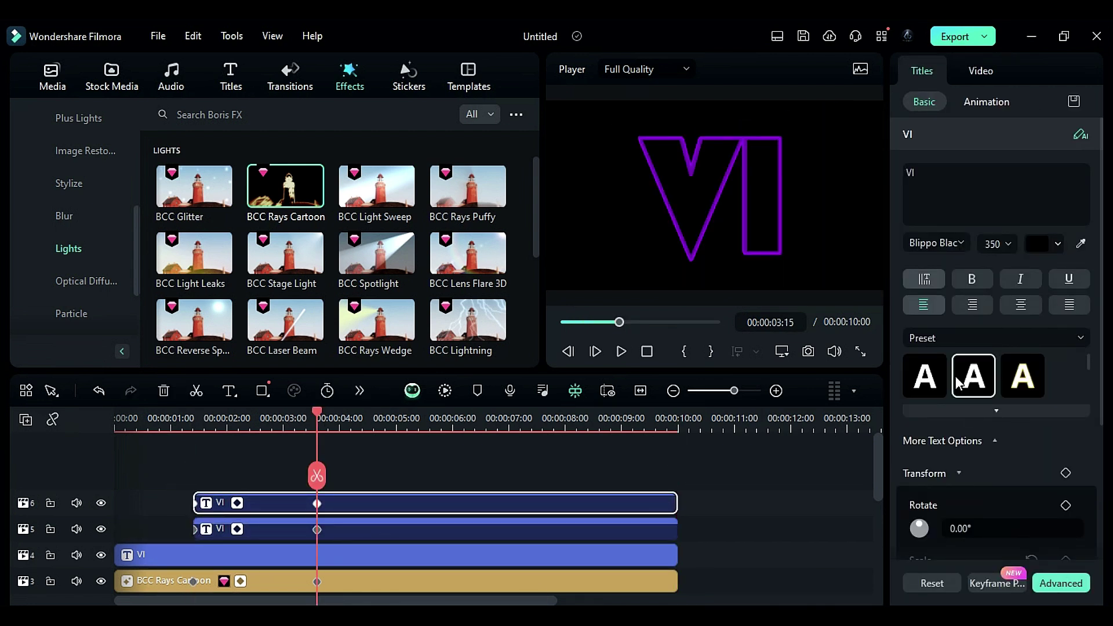
left_click(930, 184)
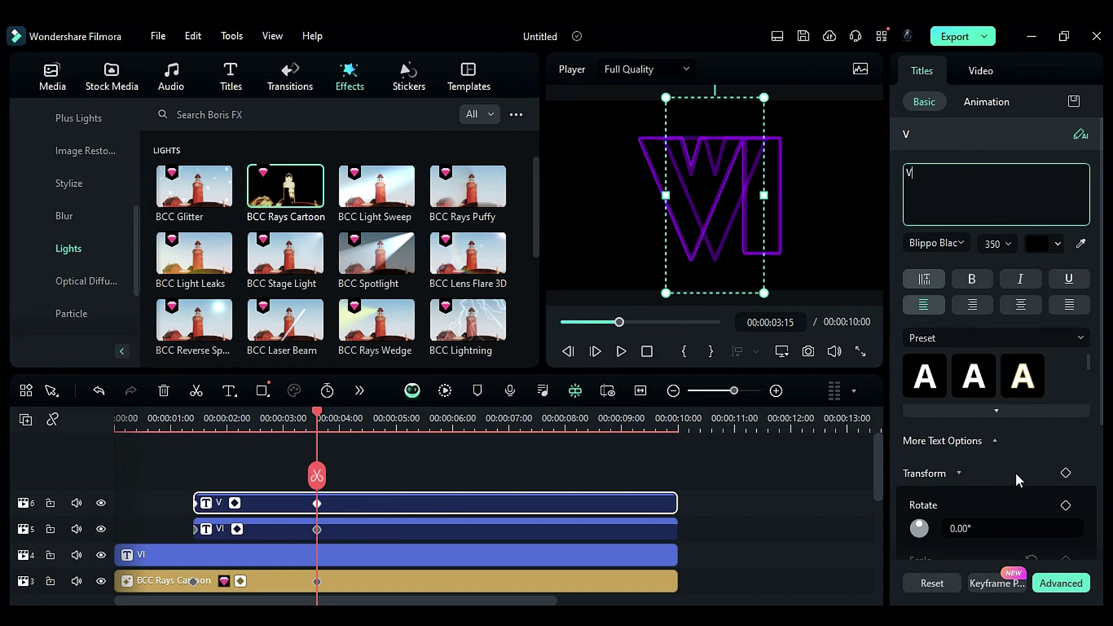
Turn on a Gradient Fill for the V title and set its first color stop to orange.
left_click(1053, 587)
left_click(761, 241)
left_click(802, 302)
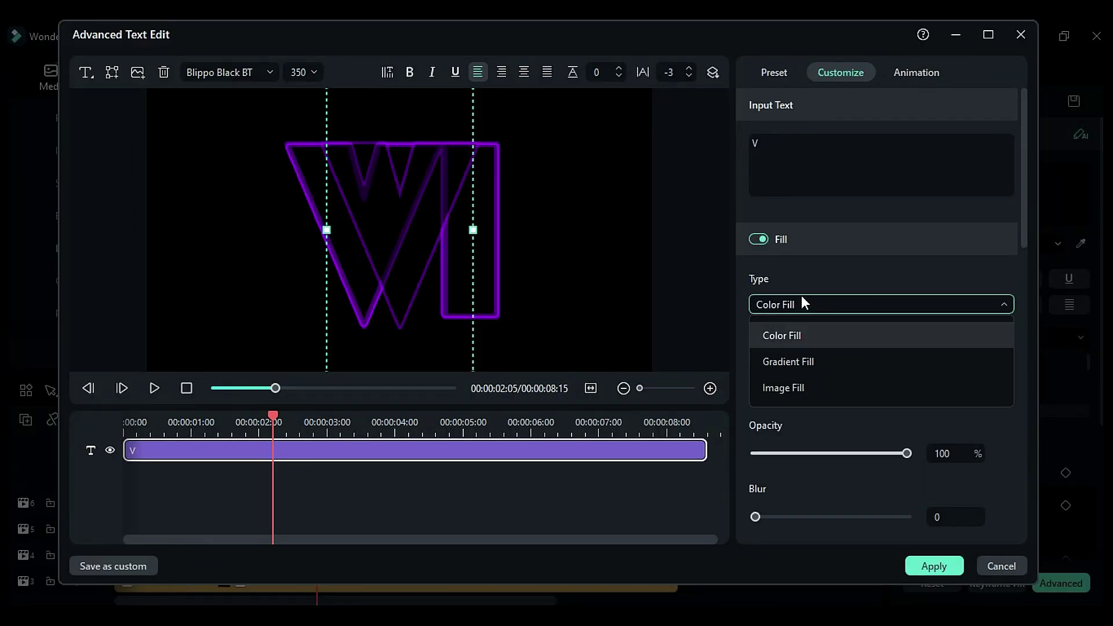
left_click(776, 360)
left_click(758, 350)
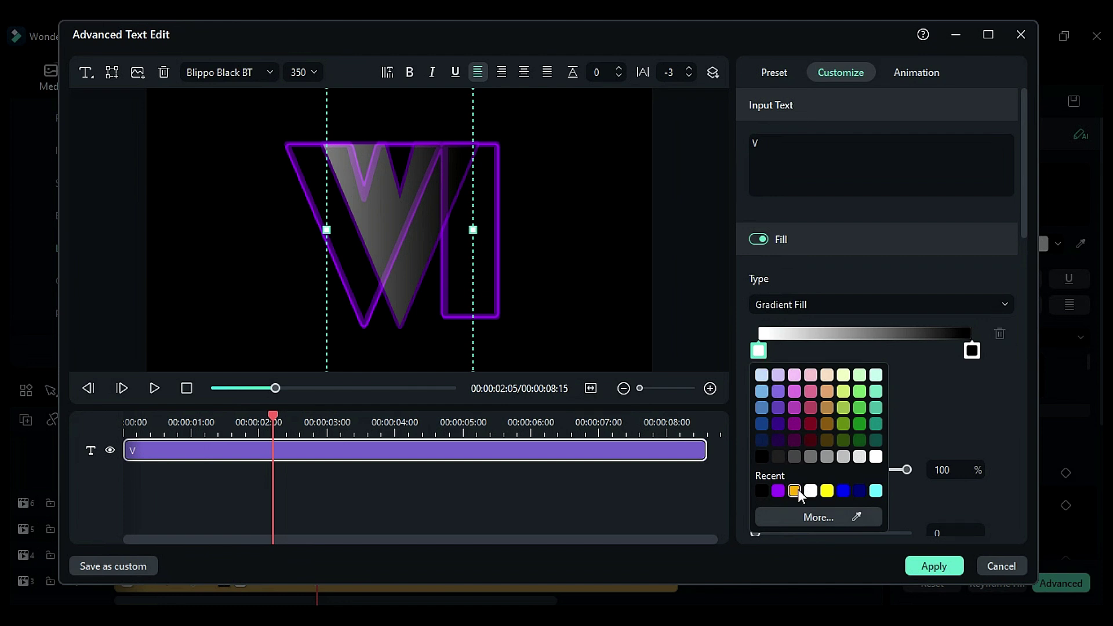
left_click(794, 491)
Add a color stop midway along the V's gradient and set it to a custom magenta pink.
left_click(869, 353)
left_click(868, 351)
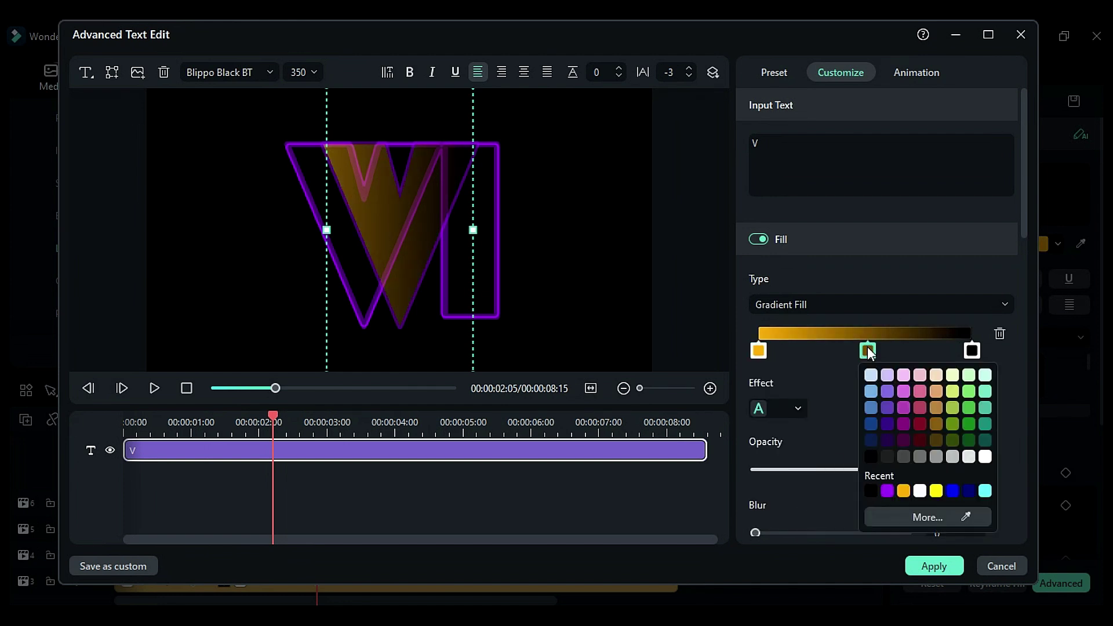
left_click(927, 517)
left_click(379, 262)
left_click(652, 443)
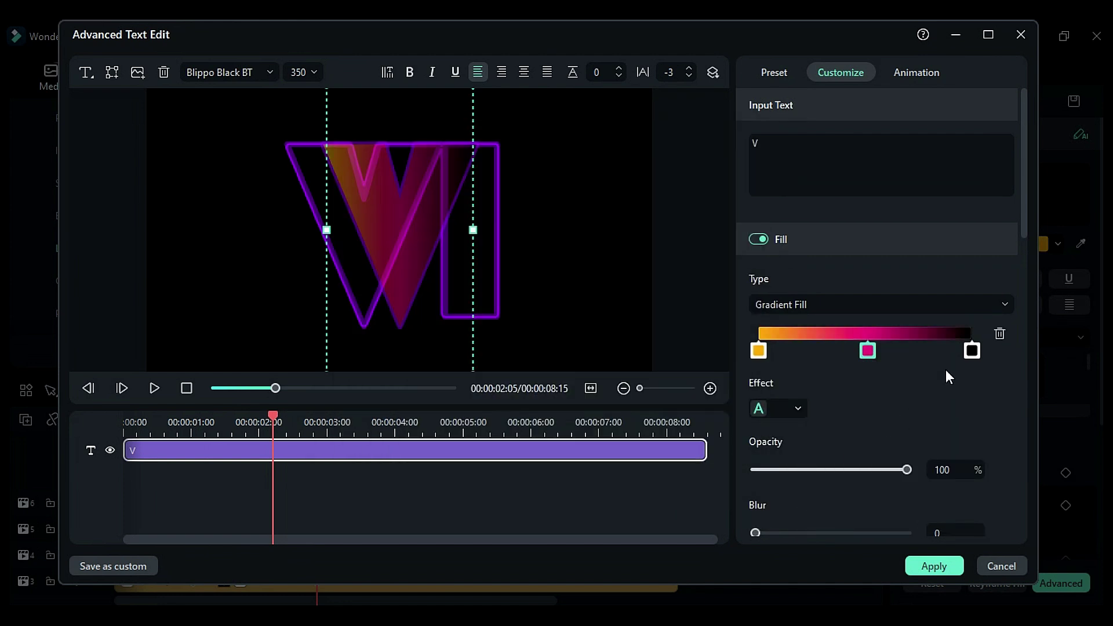
Set the last color stop of the V's gradient to purple.
left_click(971, 353)
left_click(972, 353)
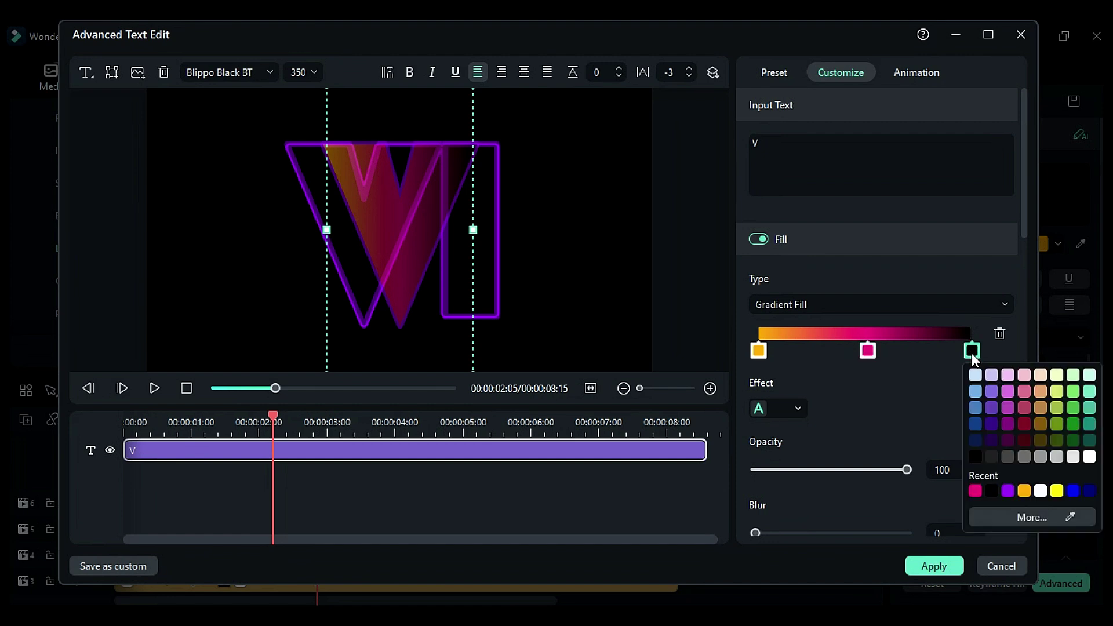
left_click(1008, 491)
Set the angle of the V's gradient fill to about 267°.
scroll(934, 405, "down", 2)
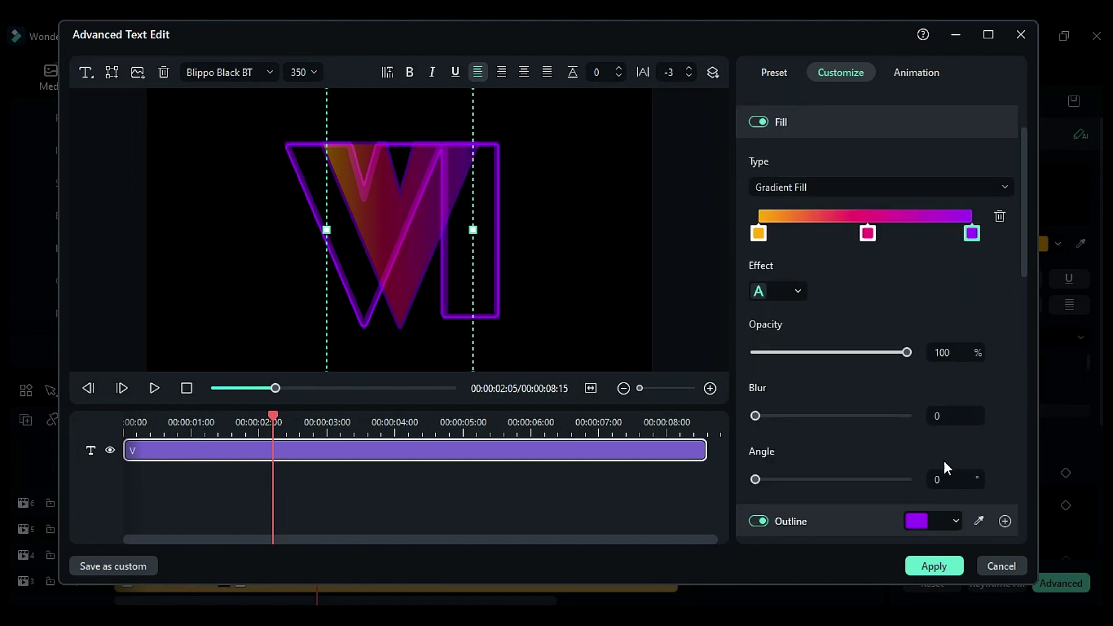
left_click(951, 480)
key("Return")
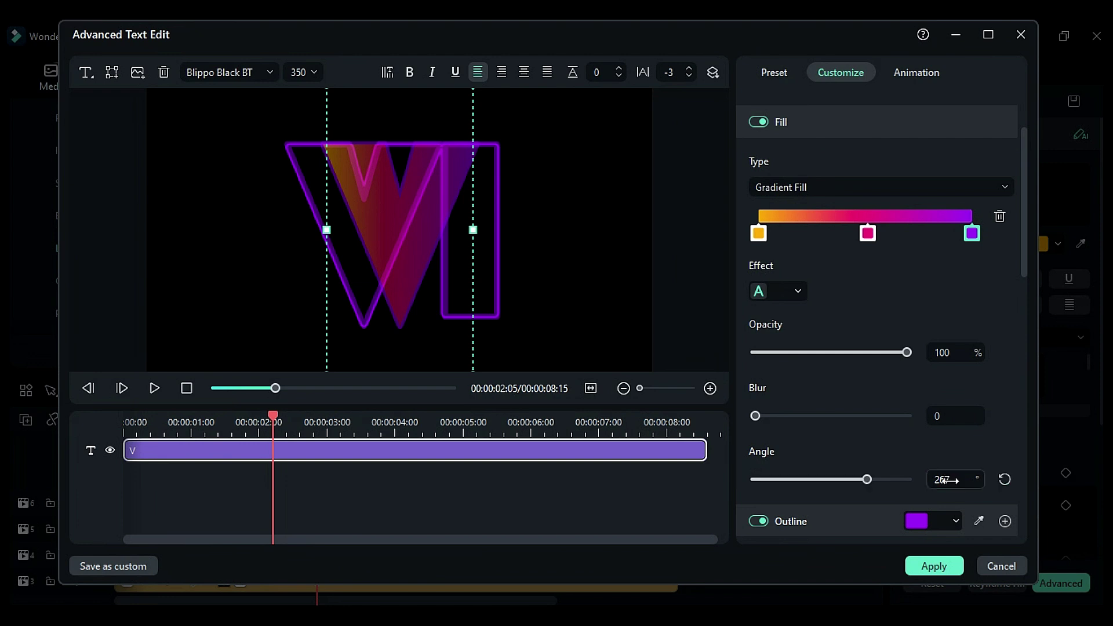
Apply the gradient, set the V title's scale to 103%, its X position to -135 px and its opacity to 100%.
left_click(934, 566)
left_click(969, 81)
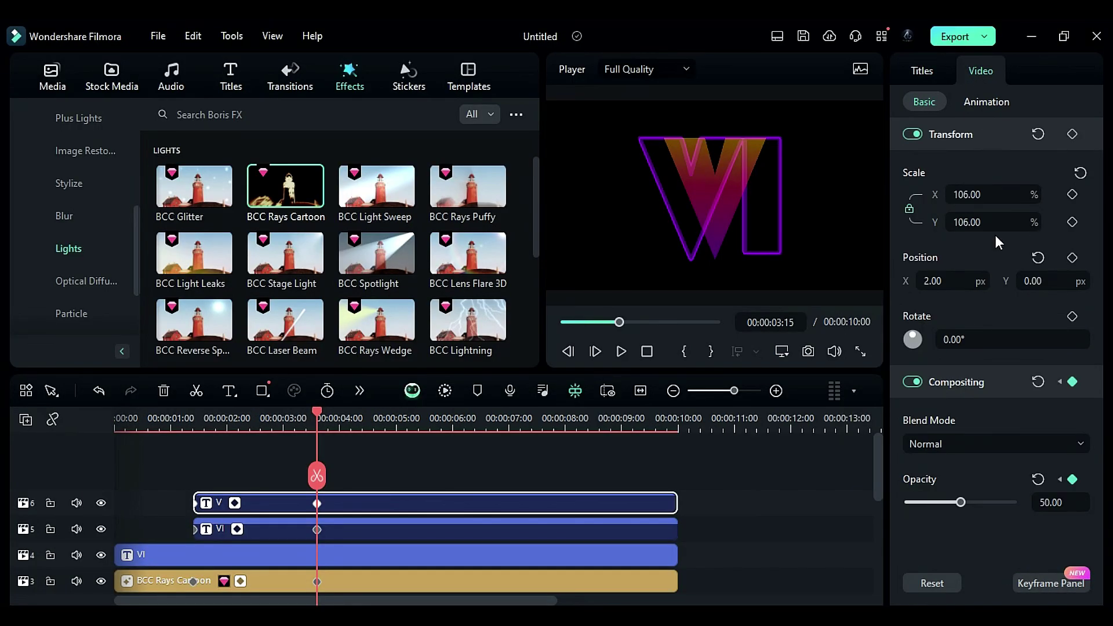
left_click(989, 222)
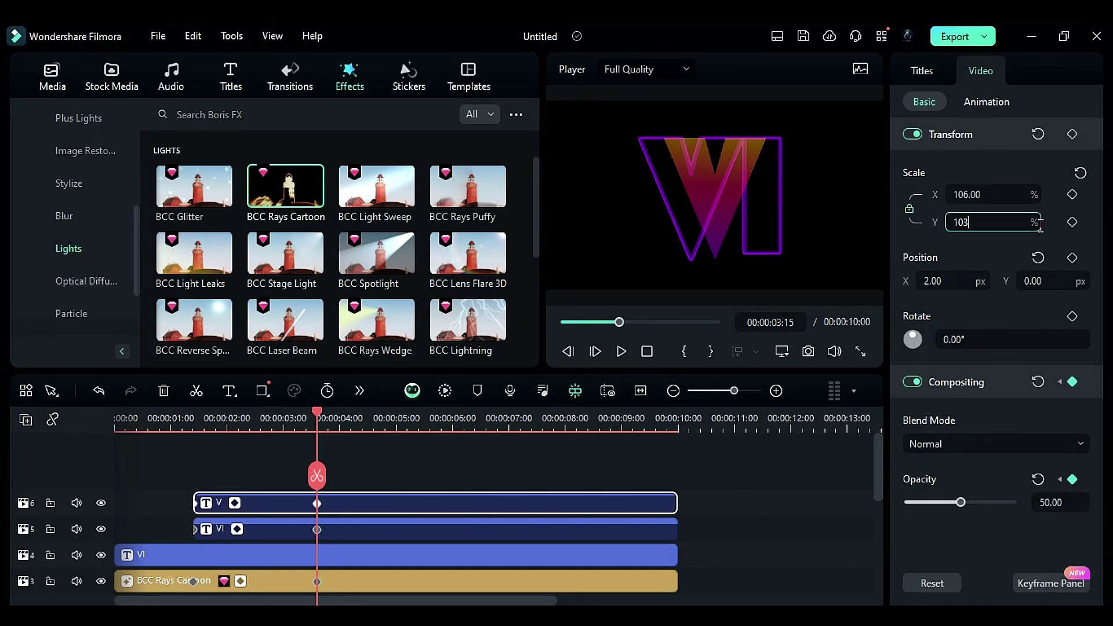
key("Return")
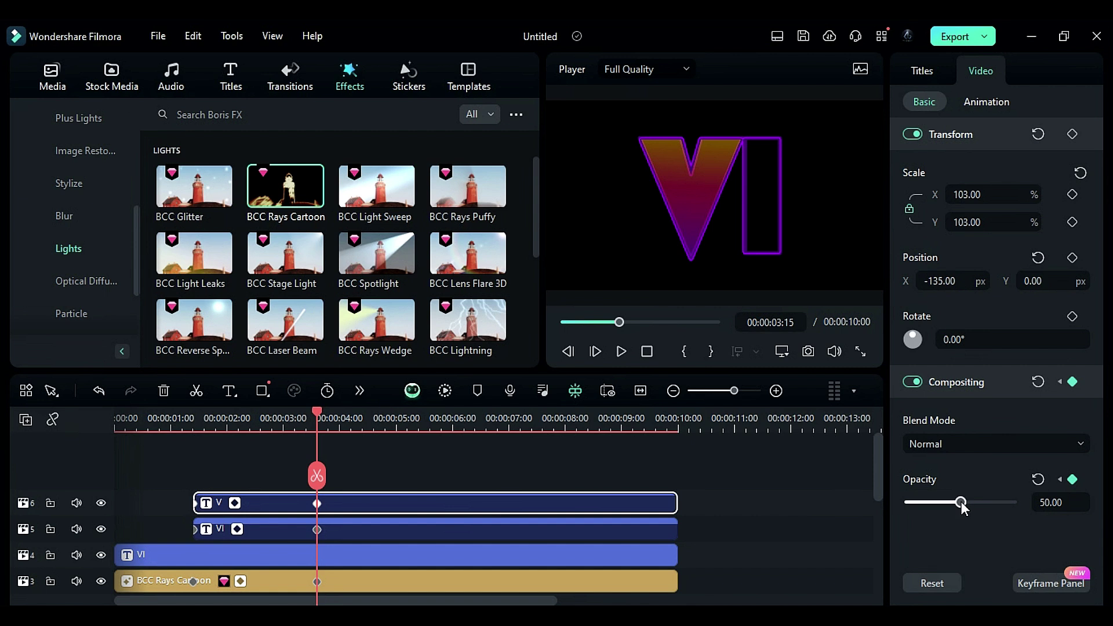
left_click_drag(961, 503, 1034, 499)
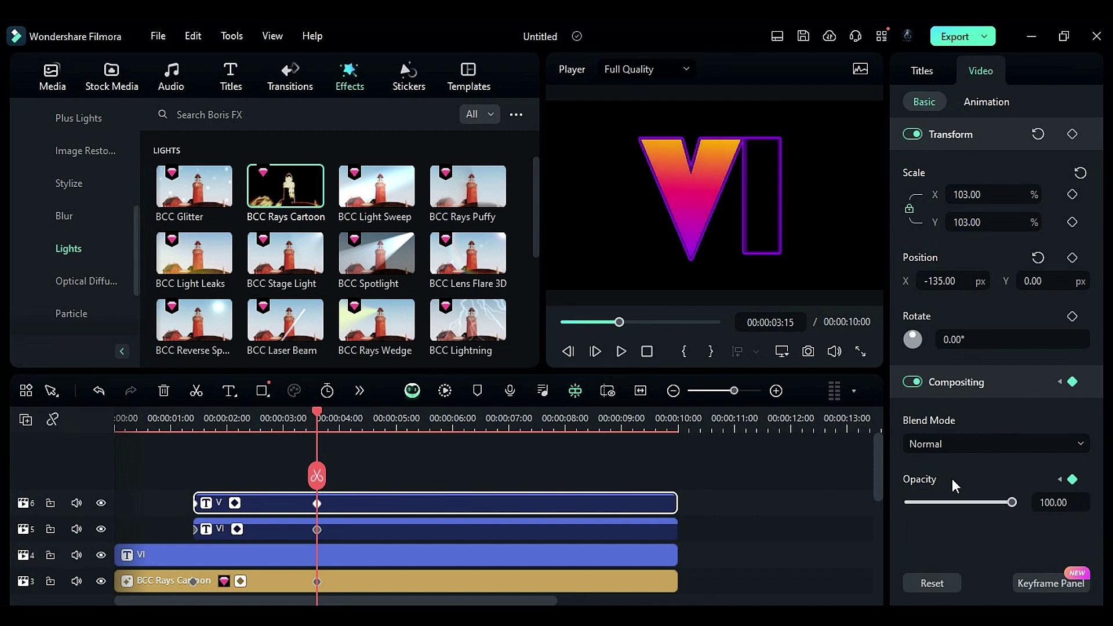
Duplicate the V title onto a new track above and change the copy's text to I.
left_click(562, 478)
left_click_drag(568, 502, 568, 476)
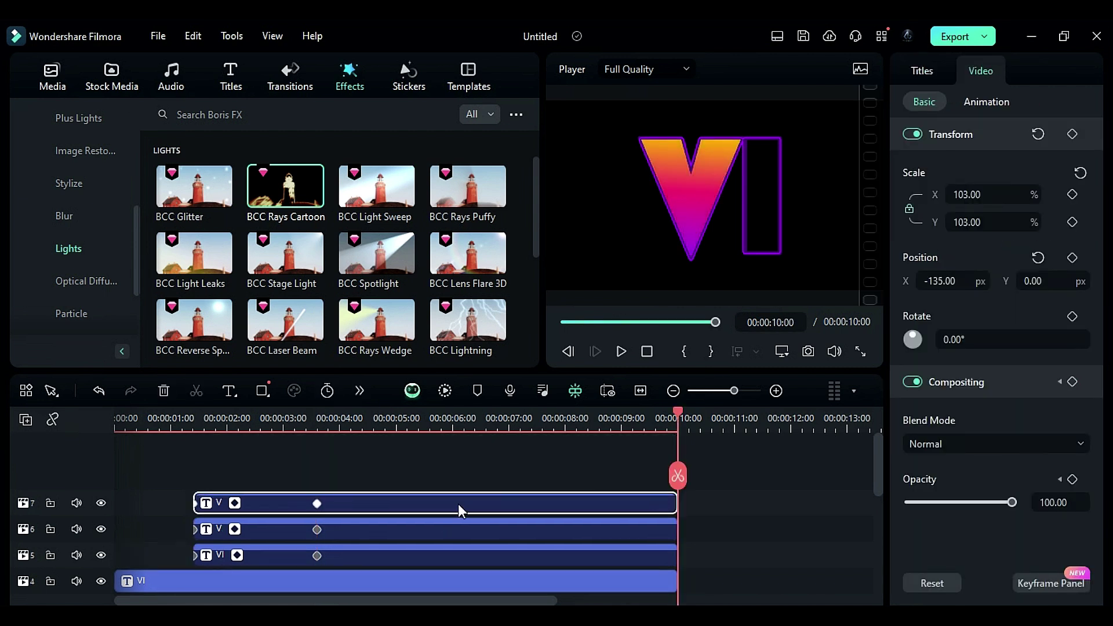
left_click(926, 81)
double_click(919, 173)
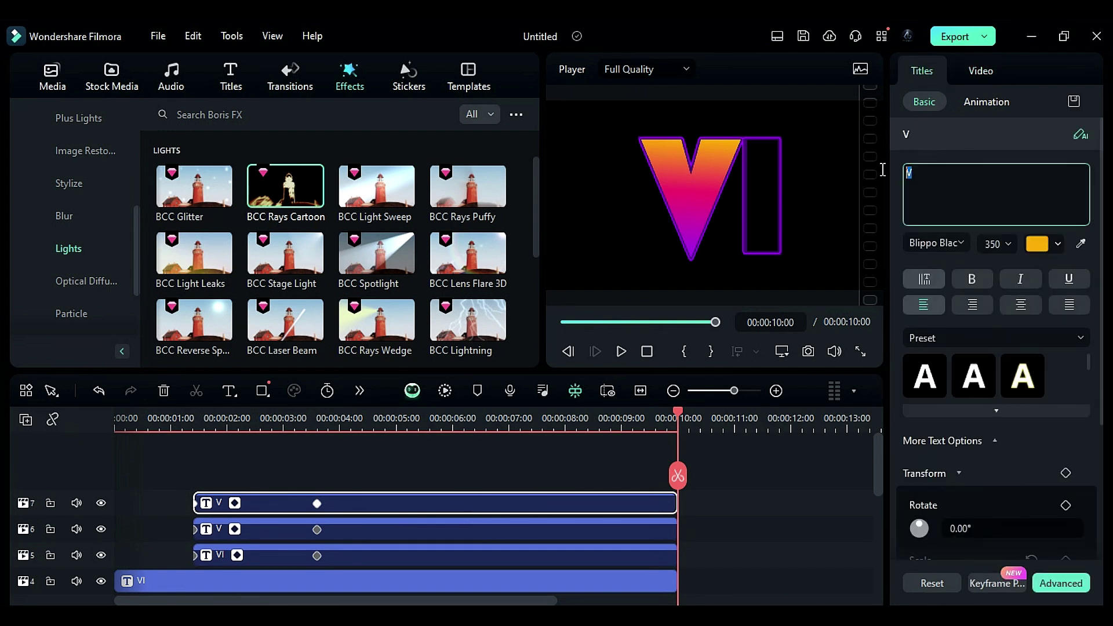
type("I")
left_click(358, 513)
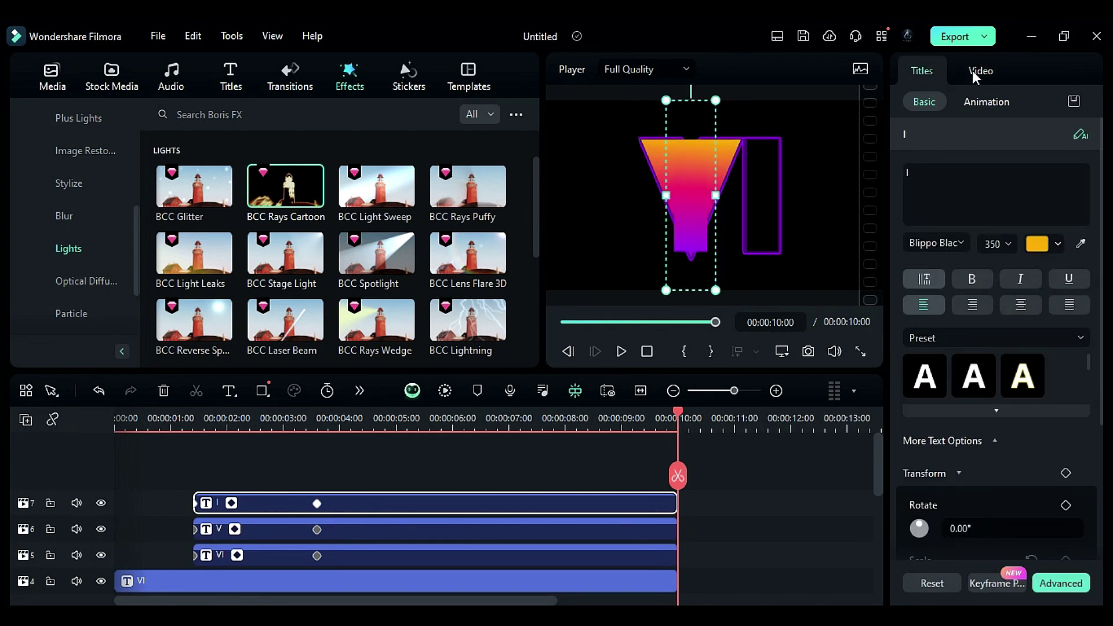
Set the I title's X position to 269 px so it fills the I outline.
left_click(975, 71)
left_click_drag(950, 282, 1010, 282)
Duplicate the gradient-filled V title onto a new top track and open the copy for advanced text editing.
left_click(435, 524)
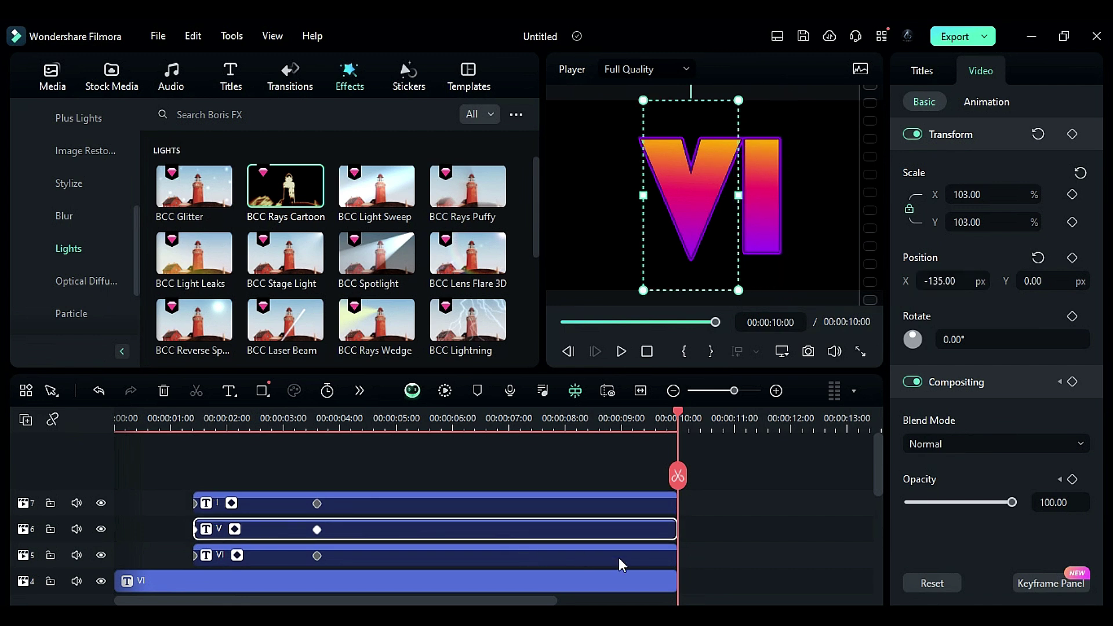
left_click(698, 552)
left_click_drag(604, 534, 597, 469)
left_click(1061, 582)
Set the V copy's first gradient stop to light peach and add another peach stop about a quarter of the way along.
left_click(759, 351)
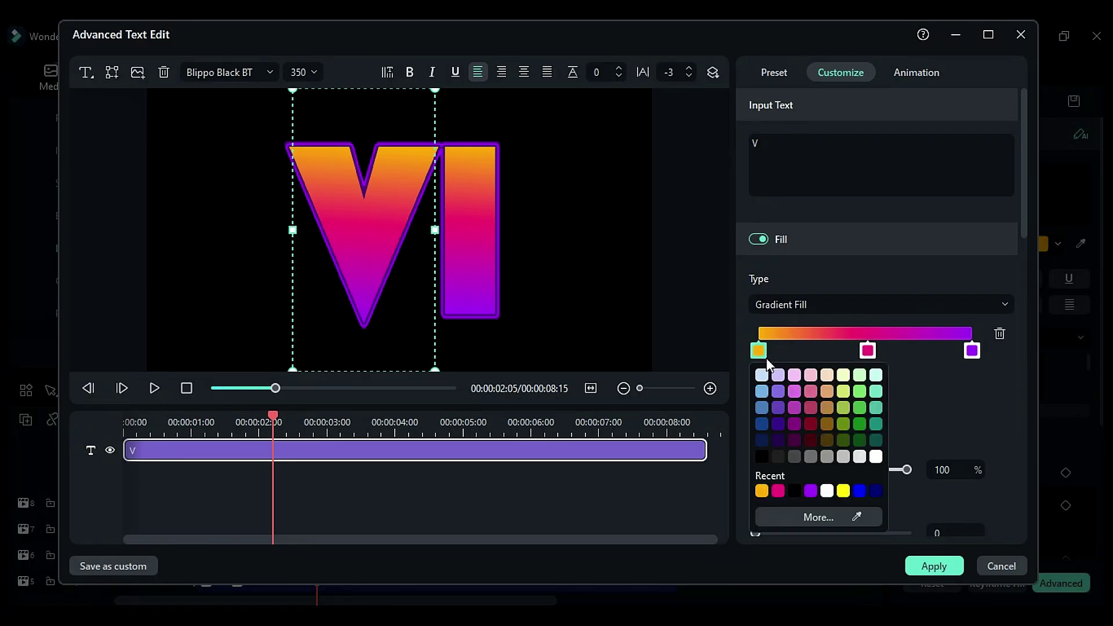
left_click(827, 377)
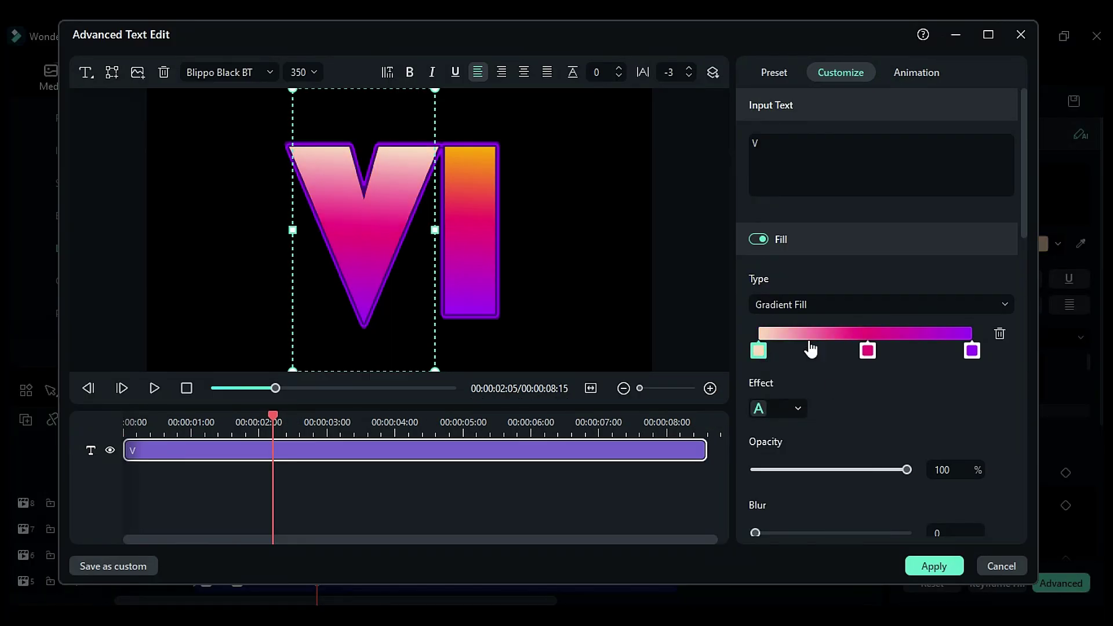
left_click(809, 348)
left_click(807, 350)
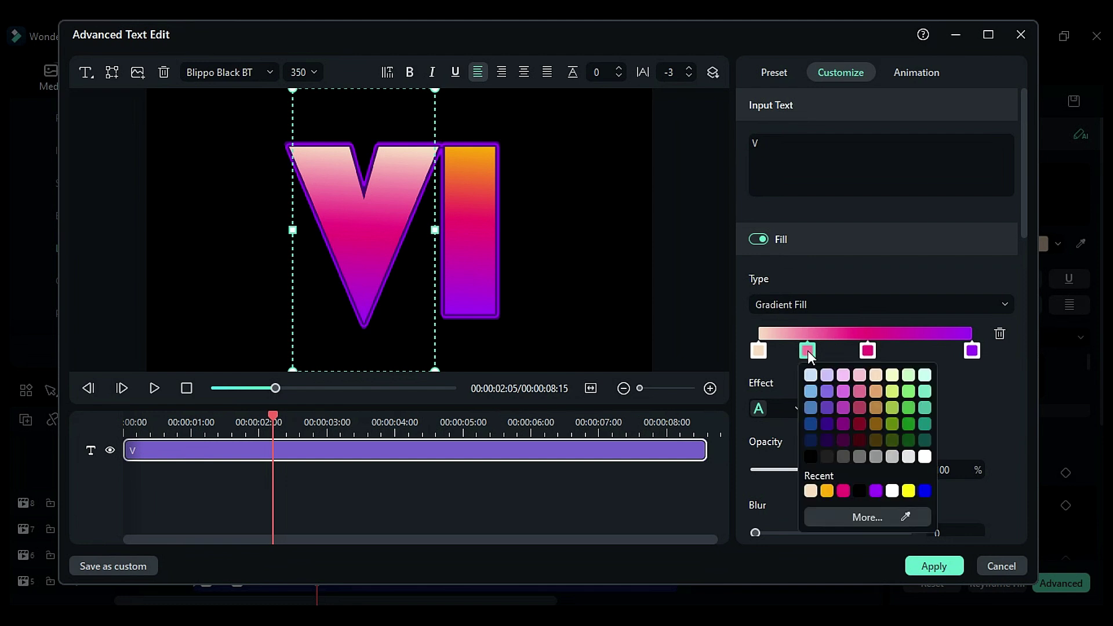
left_click(877, 377)
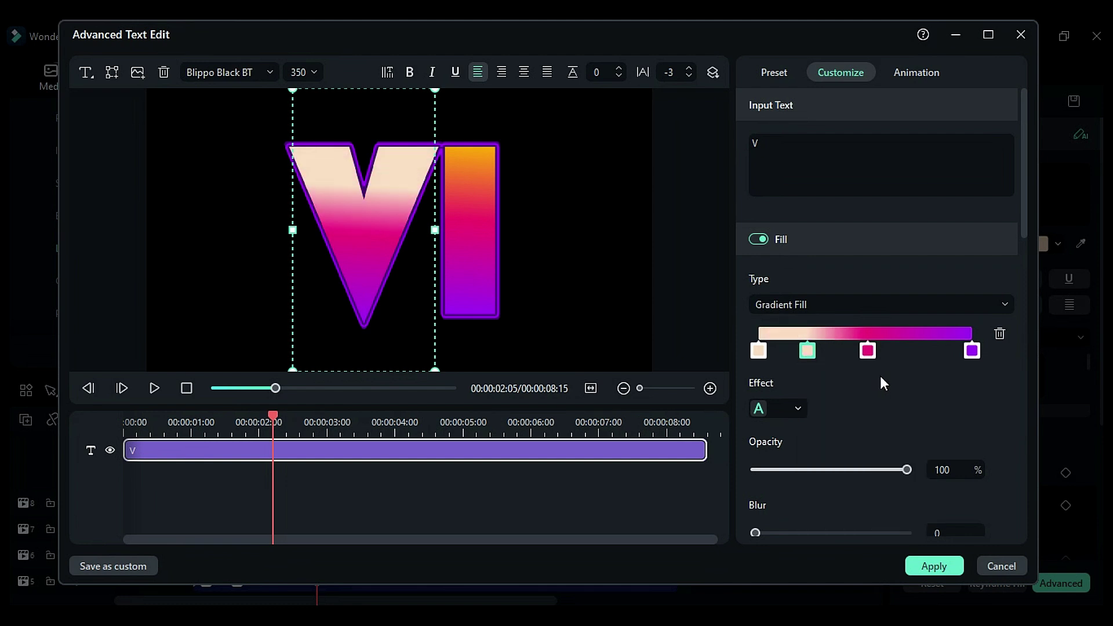
Set the V copy's middle gradient stop to a custom light pink and add a matching pink stop just after it.
left_click(869, 352)
left_click(934, 513)
left_click(425, 257)
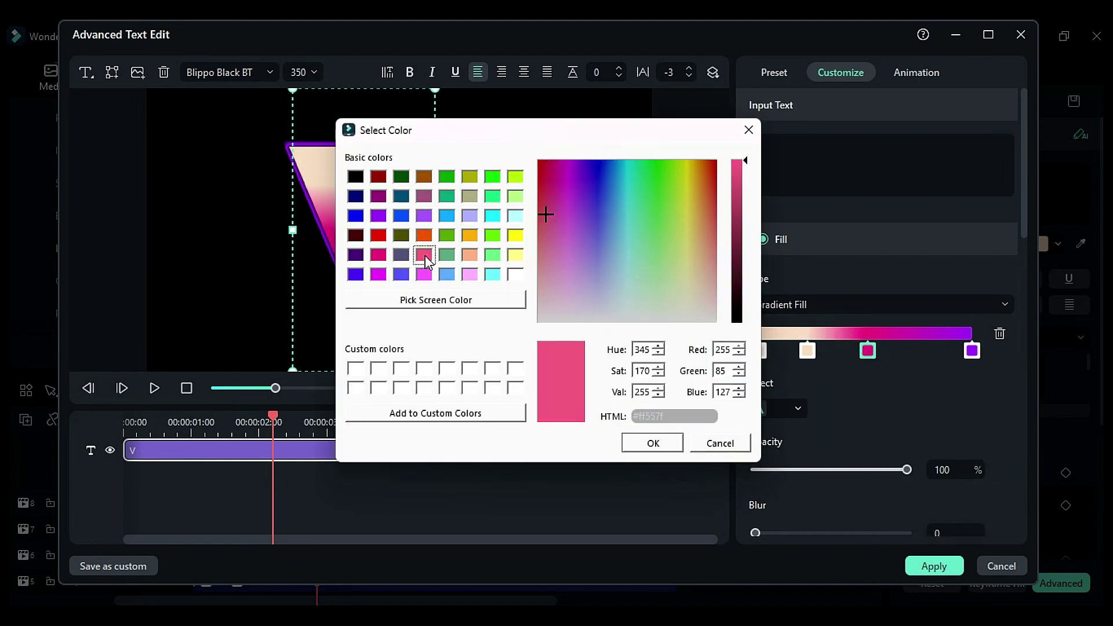
left_click(557, 256)
left_click(652, 443)
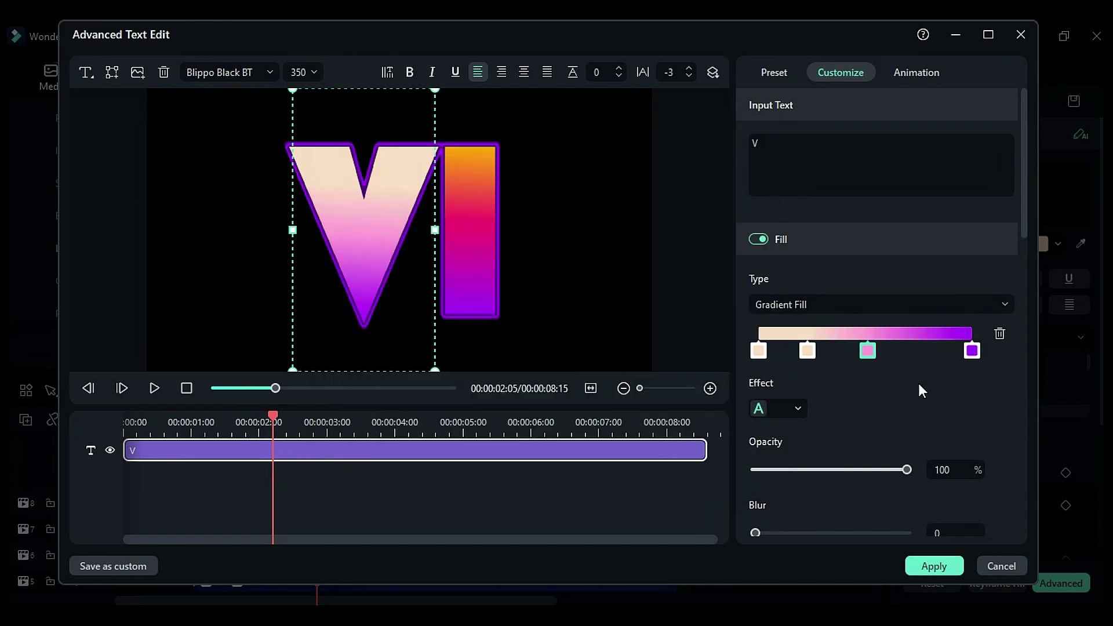
left_click(900, 350)
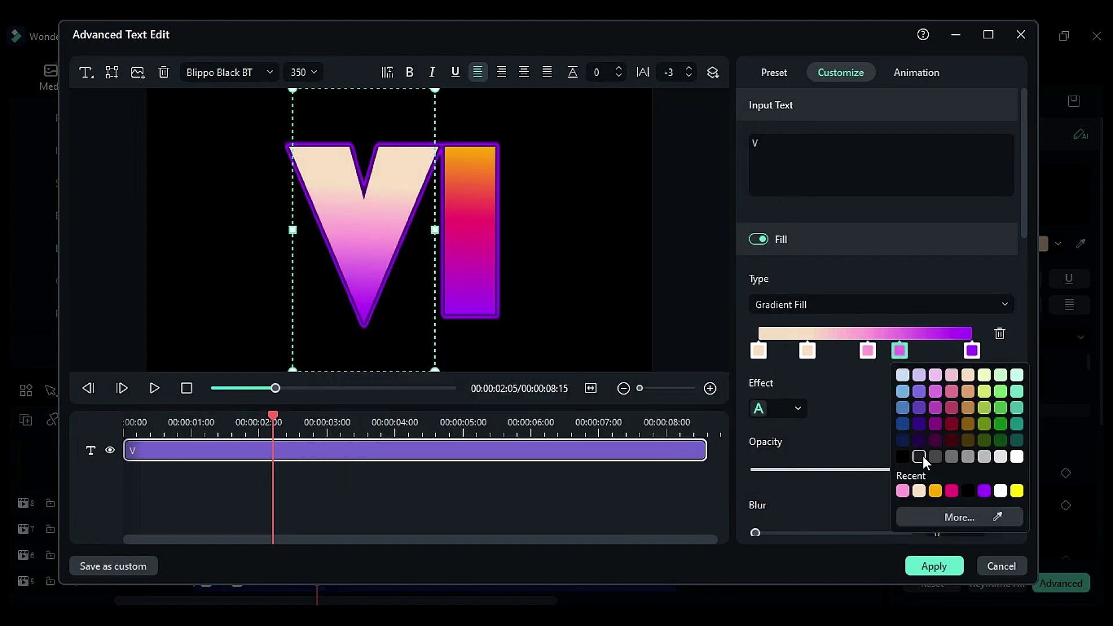
left_click(903, 491)
Set the last color stop of the V copy's gradient to blue and apply the fill at a 90° angle.
left_click(972, 350)
left_click(1031, 517)
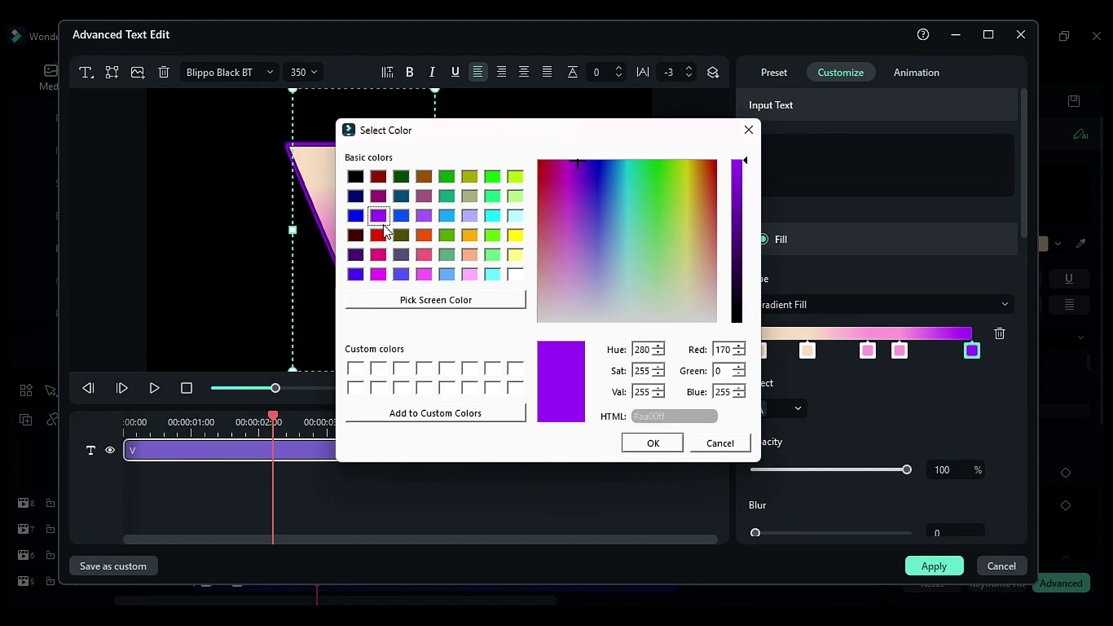
left_click(645, 444)
scroll(946, 421, "down", 2)
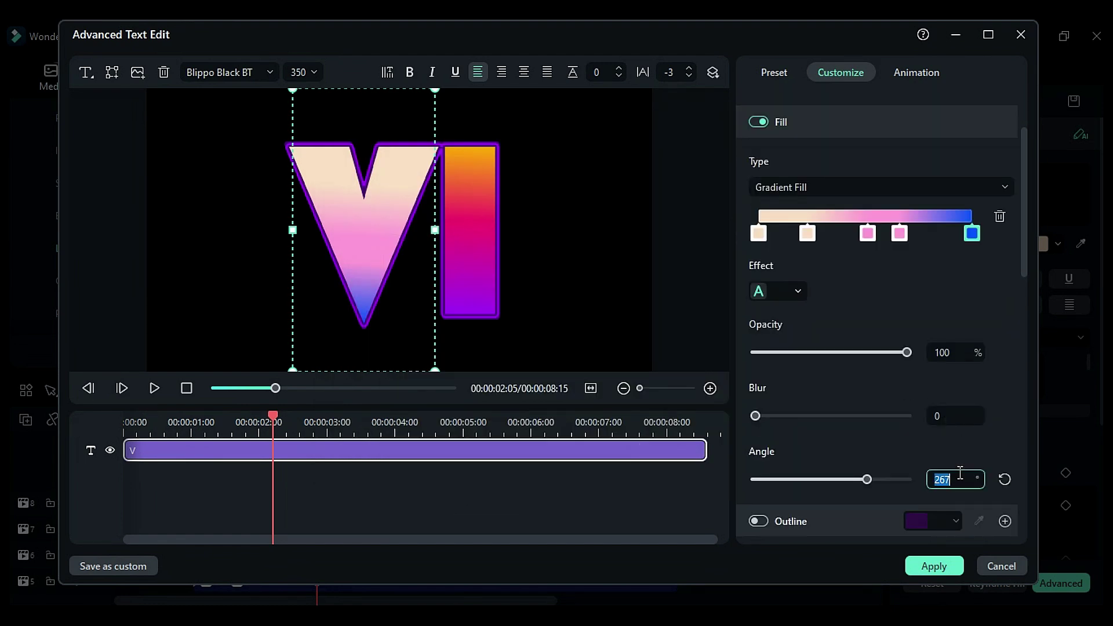
type("90")
key("Return")
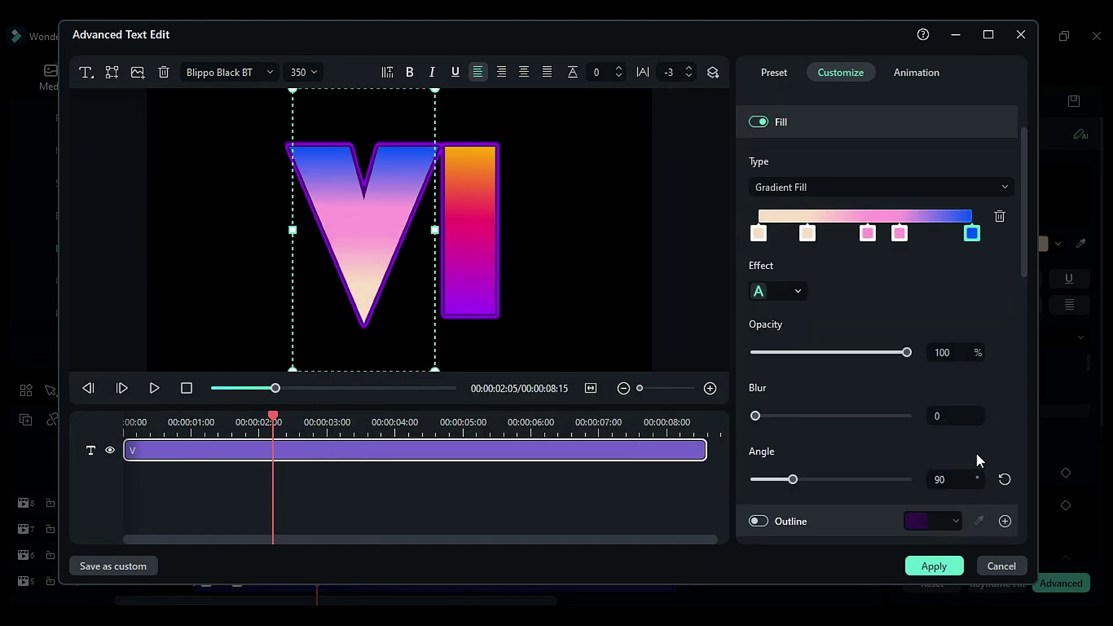
left_click(934, 566)
Scale the V copy to 99% in X and 100% in Y.
left_click(979, 72)
left_click_drag(952, 194, 1052, 190)
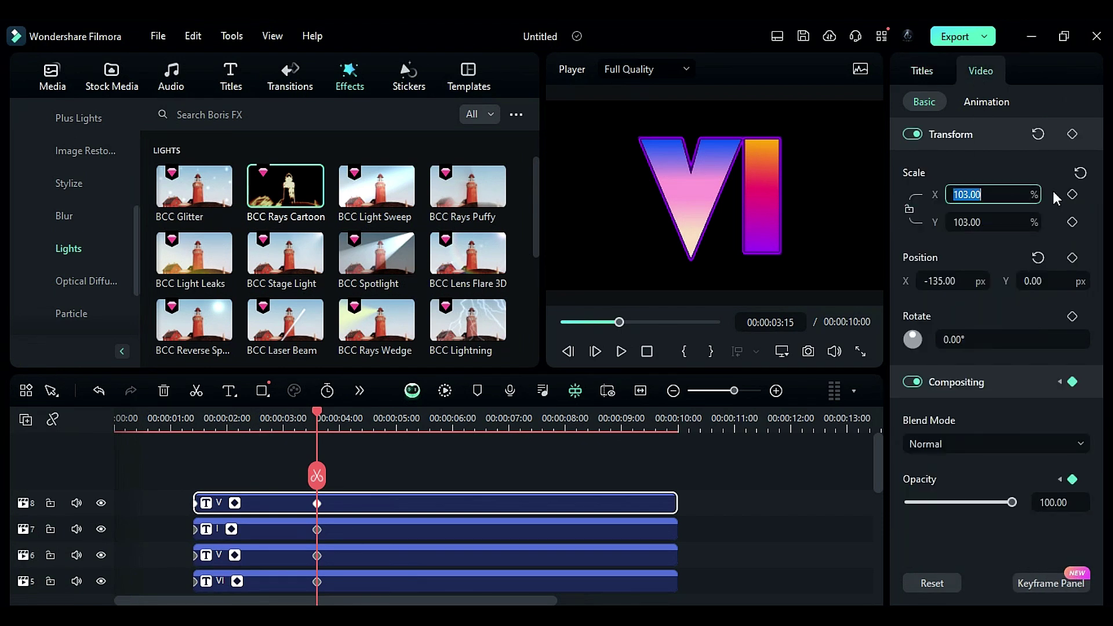
type("99")
key("Tab")
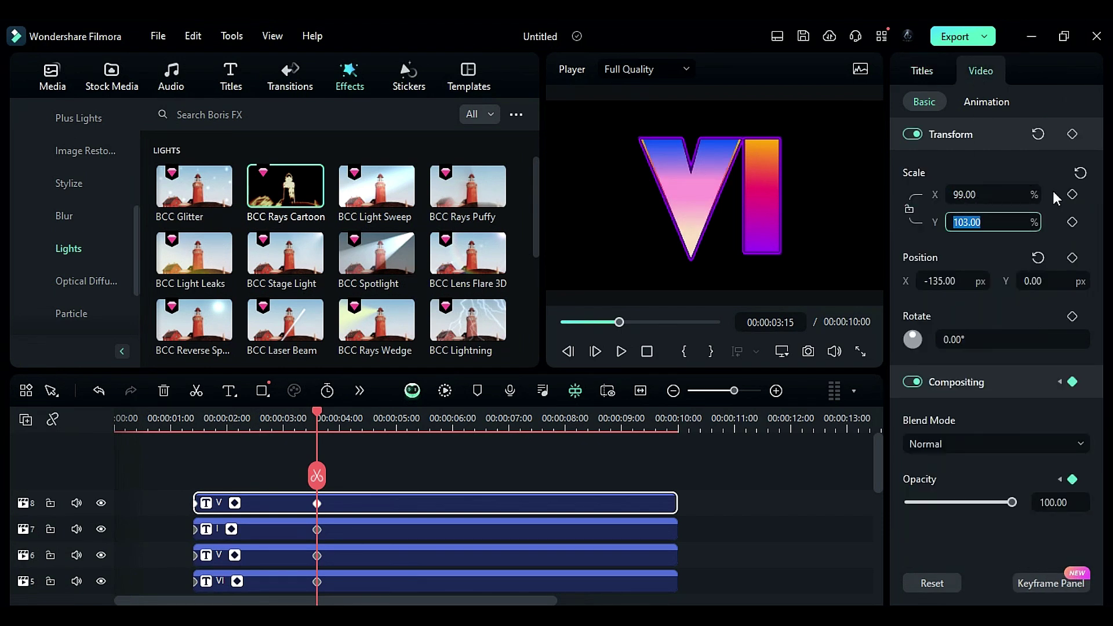
type("100")
key("Return")
Duplicate the I title onto a new top track and open the copy for advanced text editing at 00:00:03:15.
left_click(478, 524)
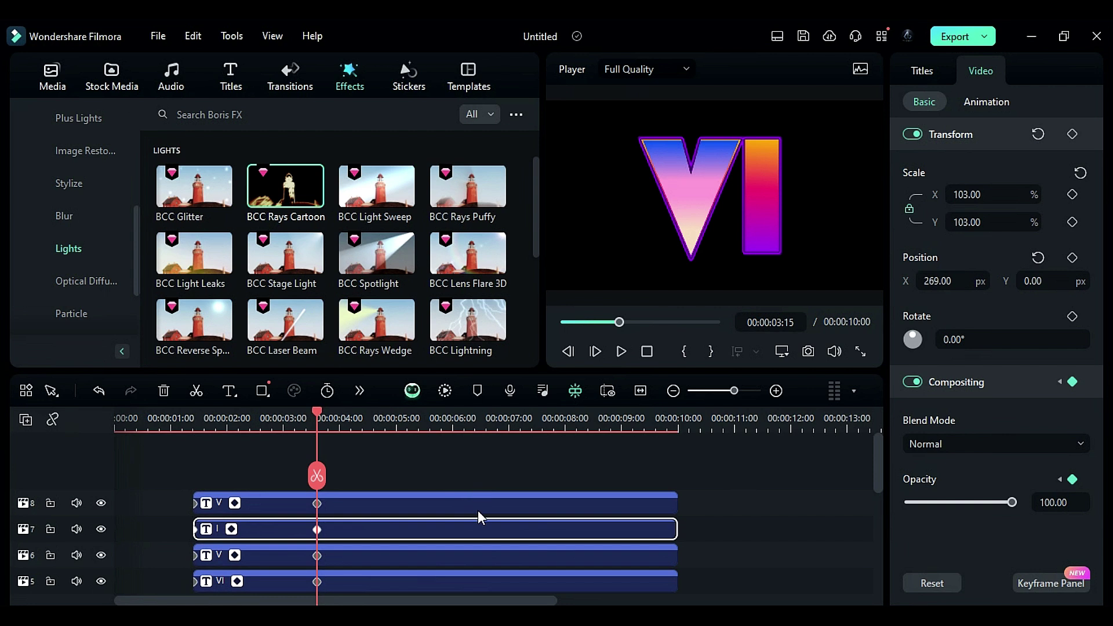
left_click(485, 510)
left_click_drag(474, 530, 387, 484)
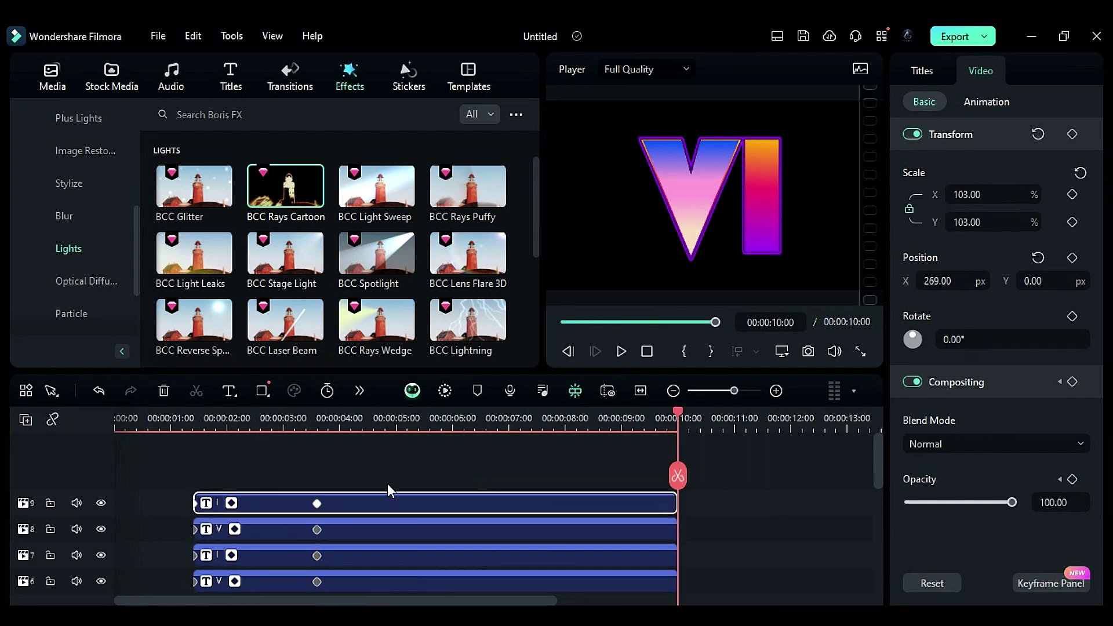
left_click(313, 422)
double_click(422, 493)
Set the I copy's first gradient stop to the recent peach color and add a second peach stop shortly after it.
left_click(759, 350)
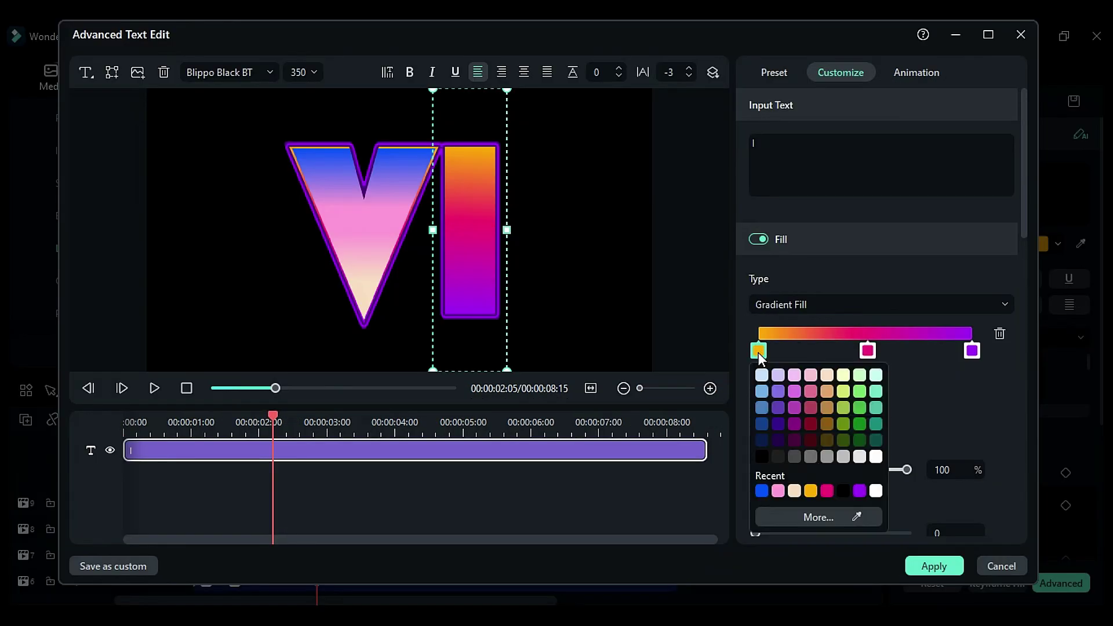
left_click(794, 490)
left_click(801, 334)
left_click(801, 350)
left_click(836, 490)
Shift the I copy's middle gradient stop slightly earlier, color it light pink and add another light pink stop after it.
left_click_drag(868, 350, 857, 350)
left_click(875, 490)
left_click(893, 333)
left_click(892, 351)
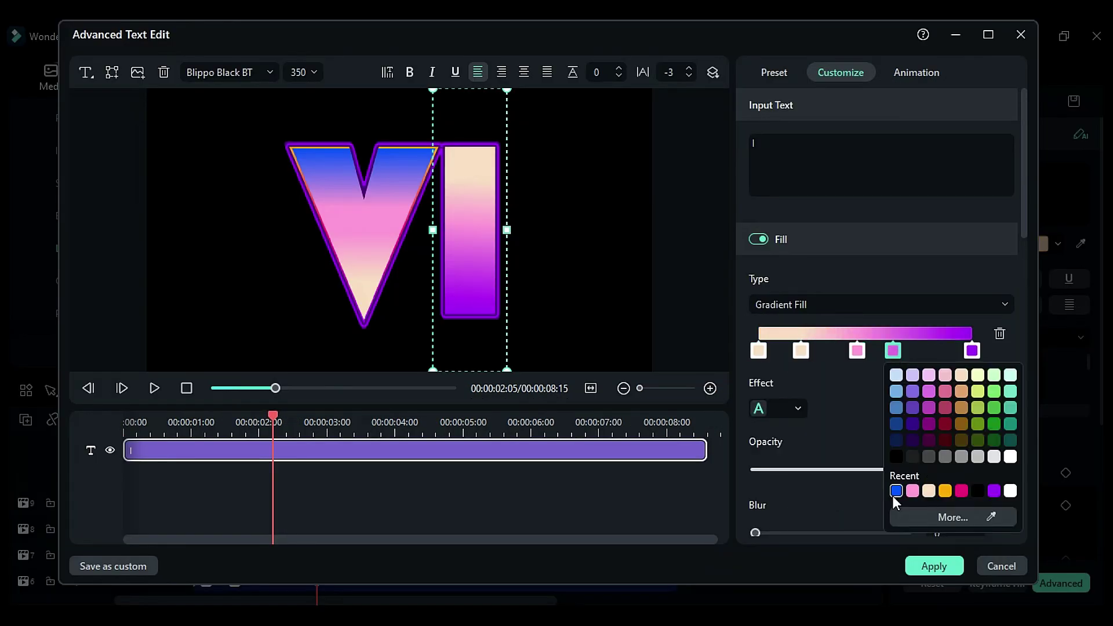
left_click(913, 491)
Set the last color stop of the I copy's gradient to blue and apply the fill at a 90° angle.
left_click(971, 350)
left_click(974, 491)
scroll(973, 497, "down", 3)
double_click(944, 440)
type("90")
key("Return")
left_click(933, 566)
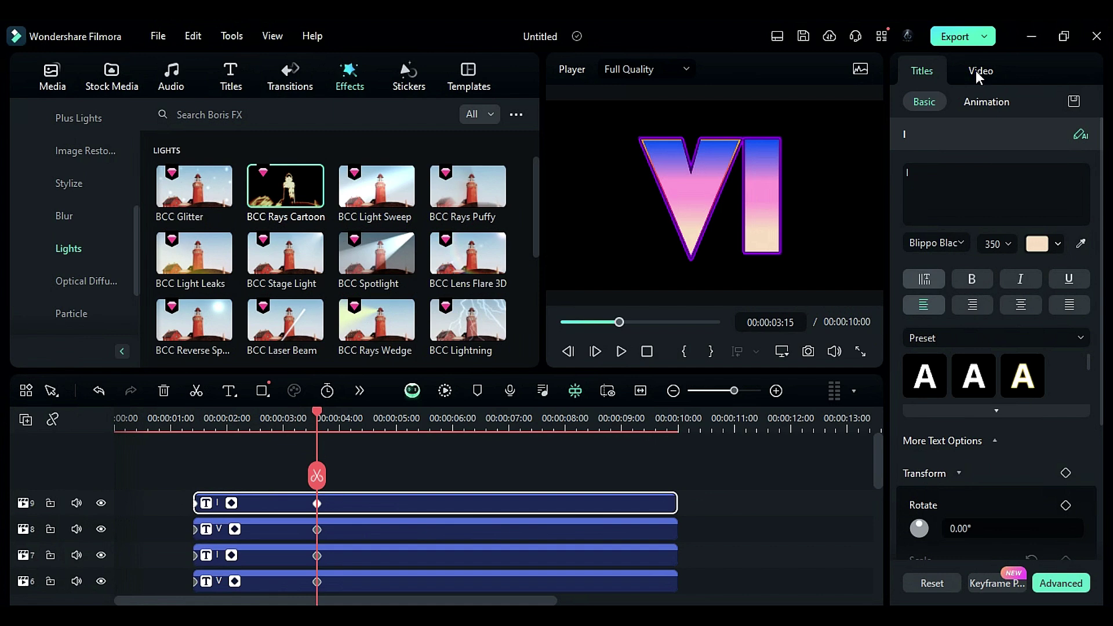
Scale the I copy to 99% in X and 100% in Y.
left_click(976, 71)
Import the Palm-Tree-Clip-Art- image from the GTA Title Logo folder into the project media.
left_click(52, 77)
left_click(278, 217)
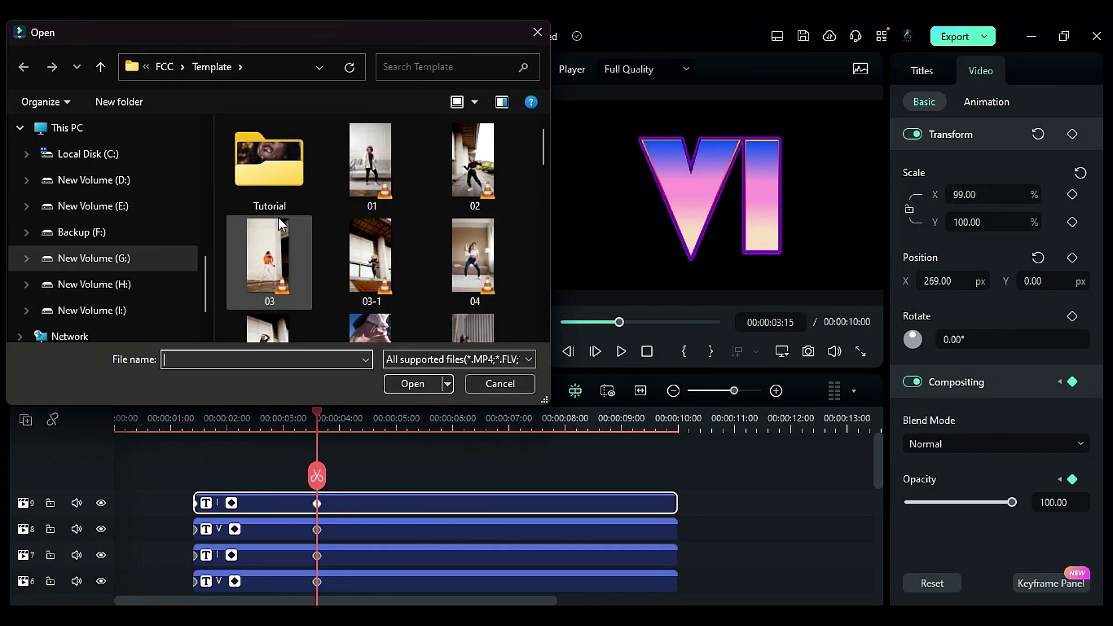
scroll(141, 214, "up", 5)
left_click(186, 283)
left_click(278, 253)
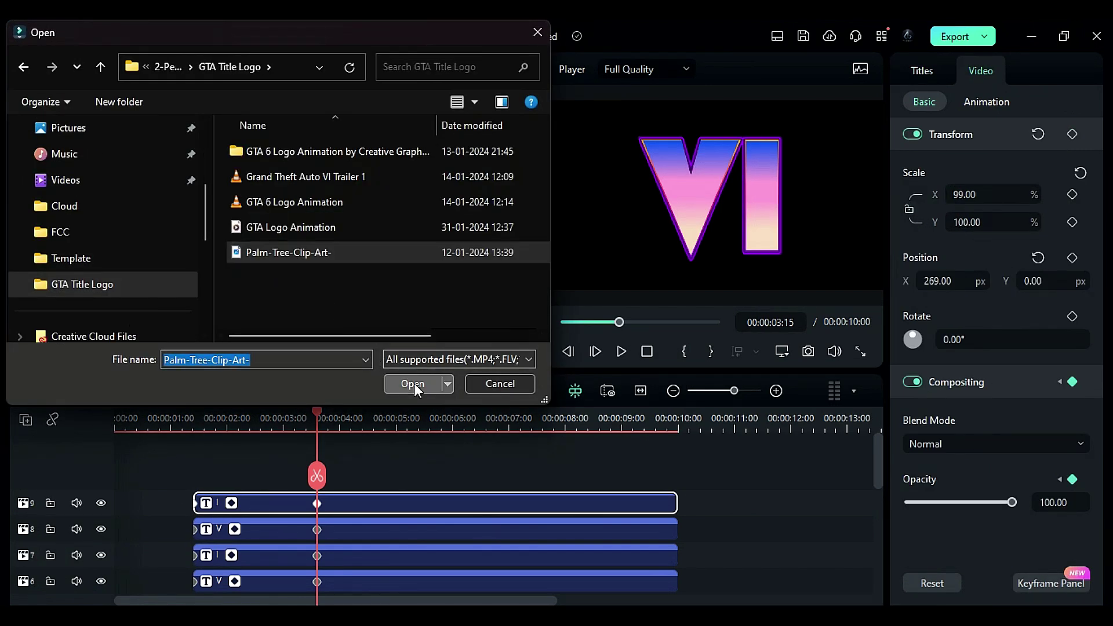
left_click(413, 384)
Place the palm tree image on a new top track at 00:00:02:00 and extend it to the end of the titles.
left_click_drag(274, 190, 264, 330)
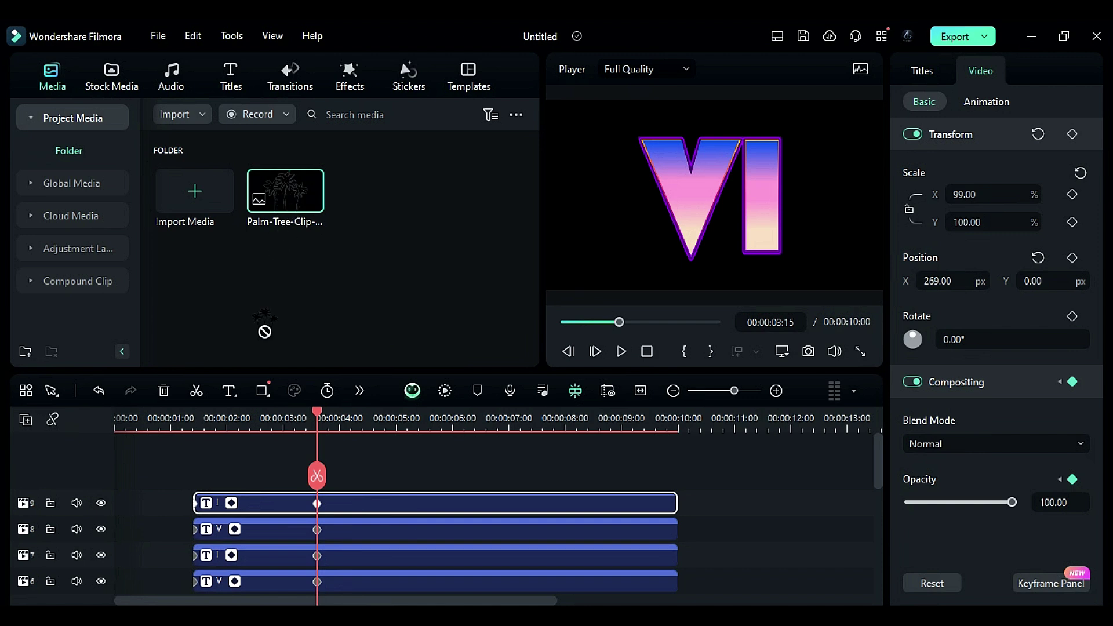
left_click(226, 416)
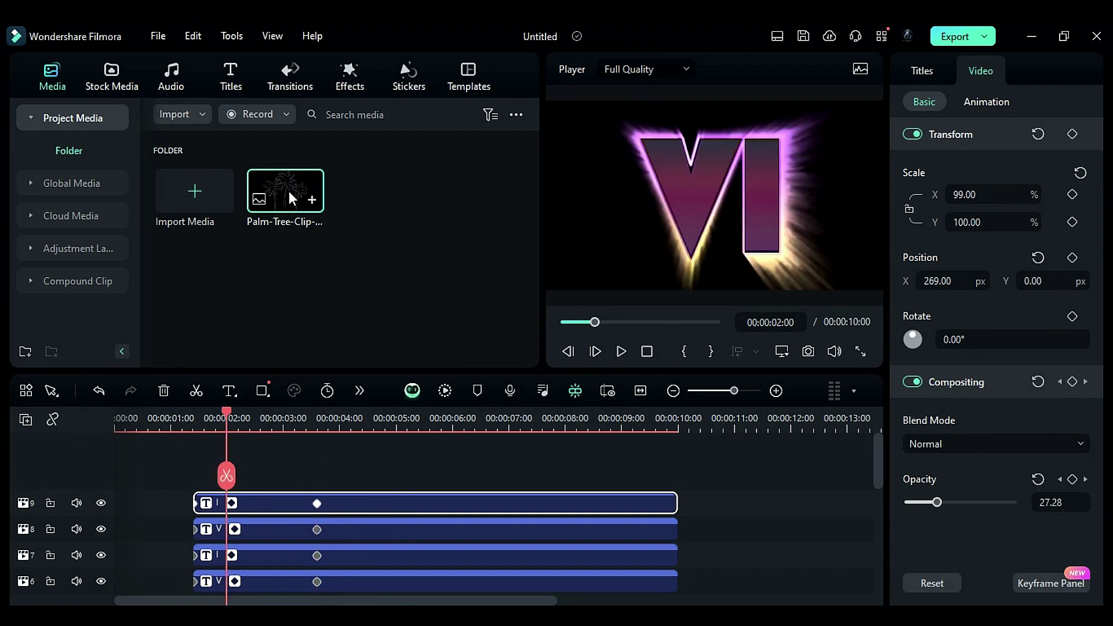
left_click_drag(292, 198, 241, 467)
left_click_drag(509, 516, 675, 536)
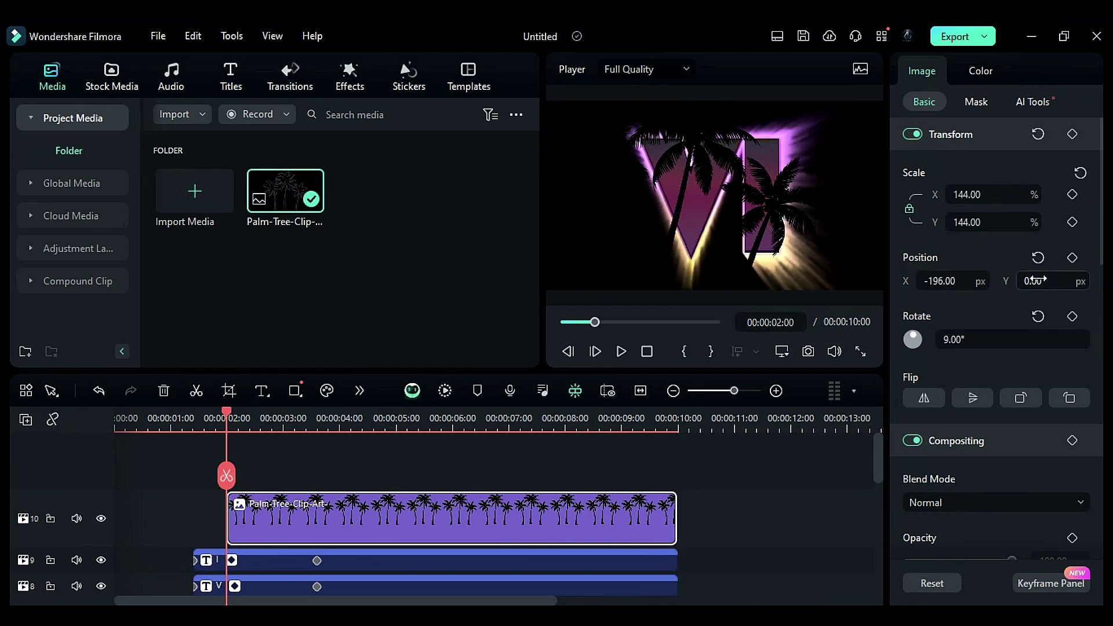
Scale the palm tree image to 144%, flip it horizontally, rotate it to -3° and position it at X -196, Y -120 px.
left_click_drag(1044, 280, 1056, 272)
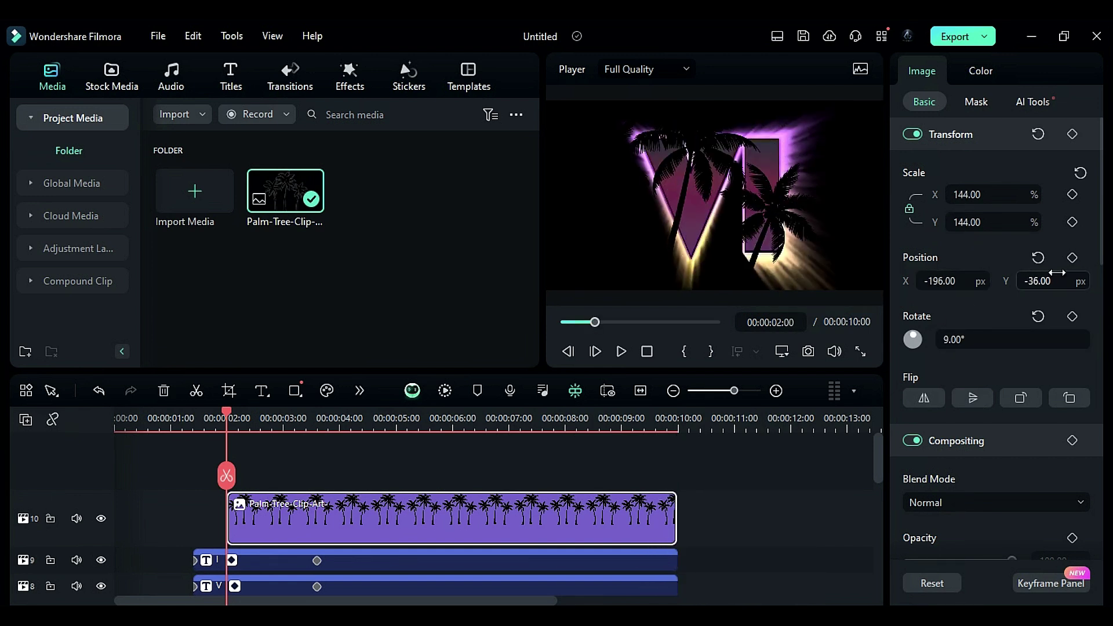
left_click(926, 396)
left_click_drag(967, 339, 960, 339)
left_click_drag(1059, 282, 1035, 282)
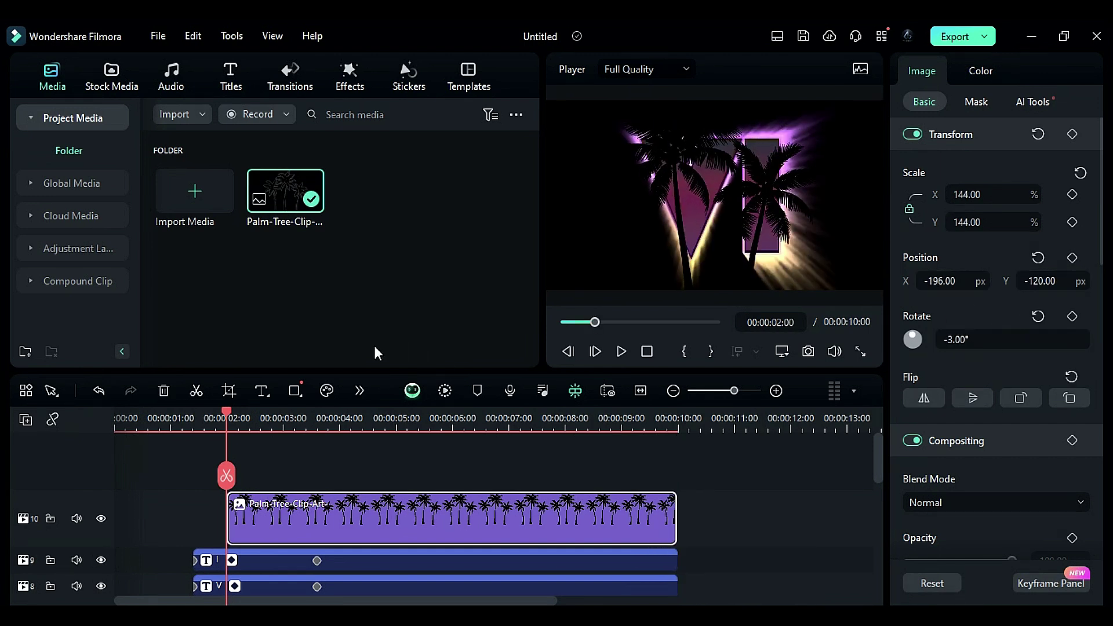
At 00:00:03:15, set the palm tree image's Y position to -174 px and keyframe its opacity at 18%.
left_click(317, 429)
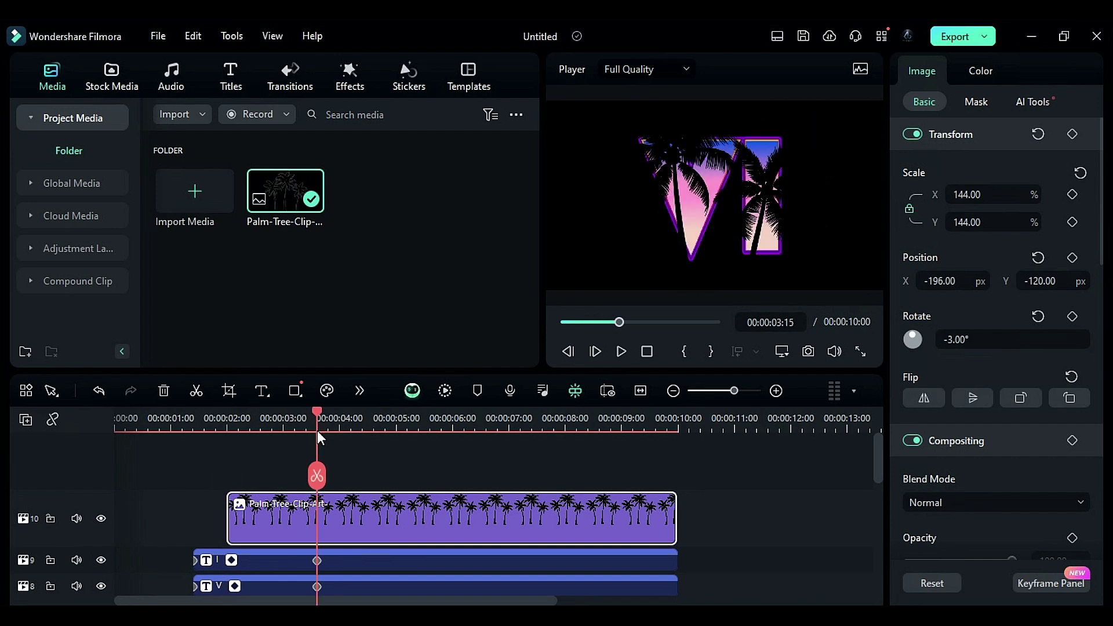
scroll(1009, 510, "down", 1)
left_click(1063, 511)
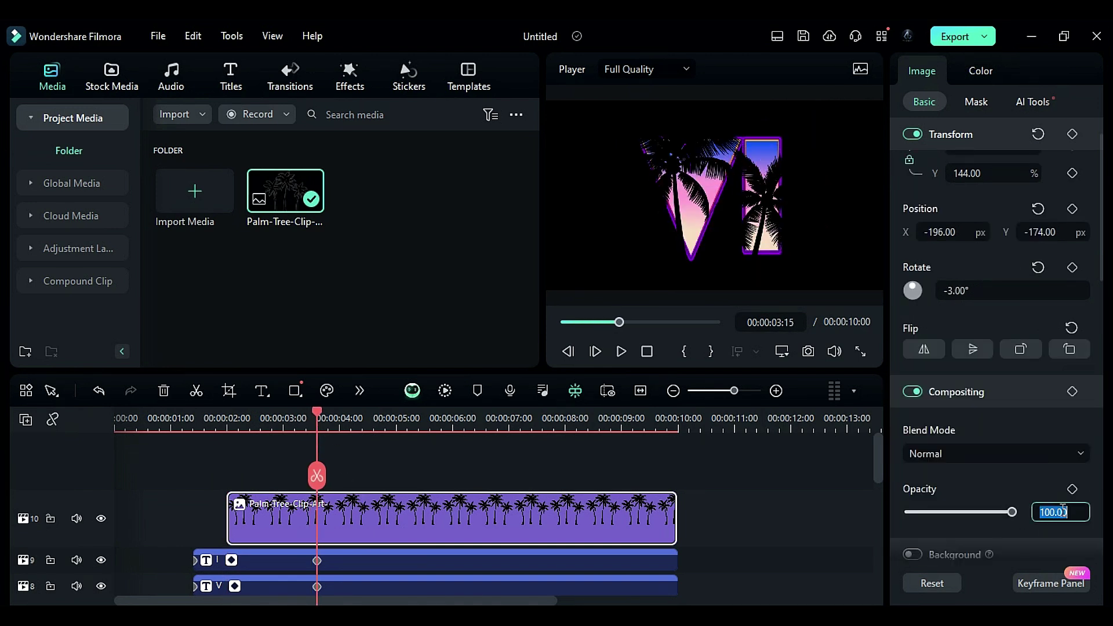
left_click(1071, 488)
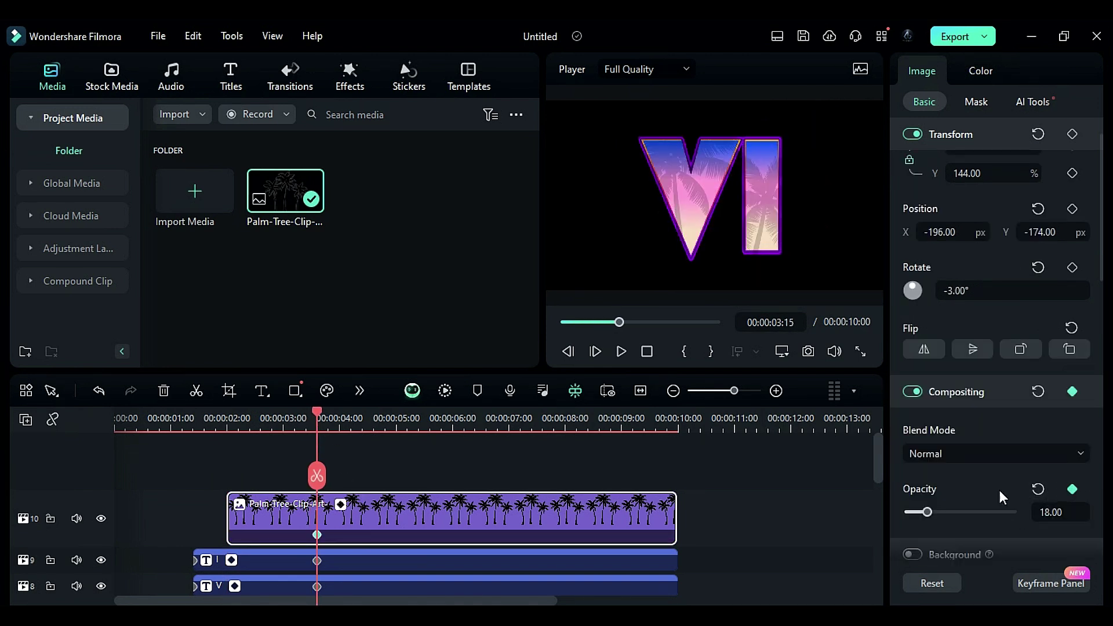
mouse_move(325, 424)
left_mouse_down()
mouse_move(228, 432)
mouse_move(320, 440)
left_mouse_up()
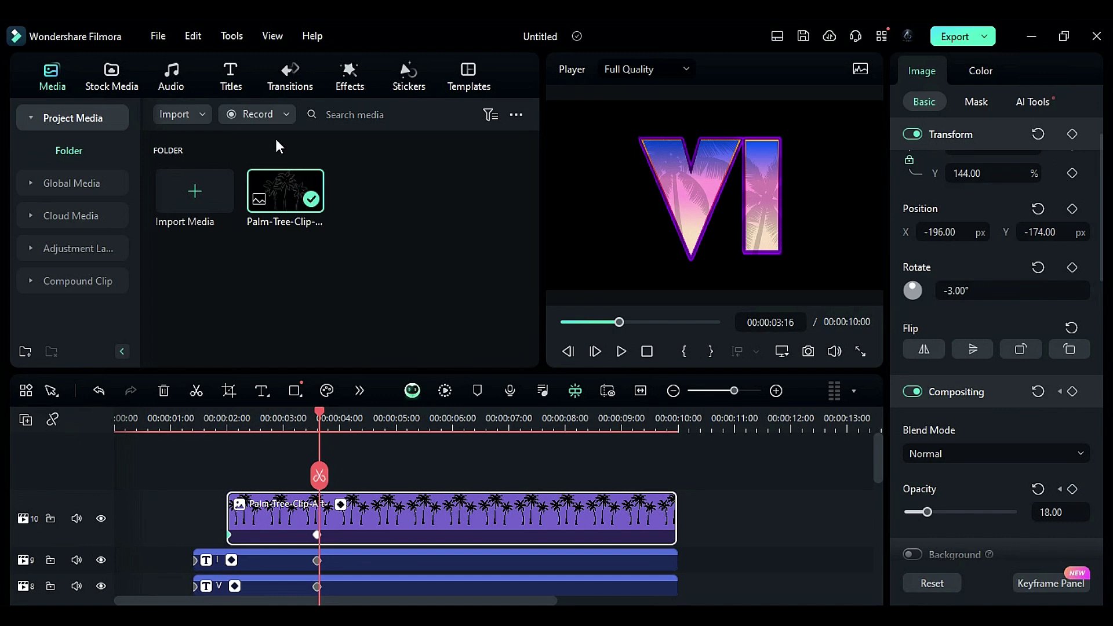
Add a Default Title on a new track above the palm tree, starting at 00:00:03:16.
left_click(238, 87)
scroll(207, 279, "down", 5)
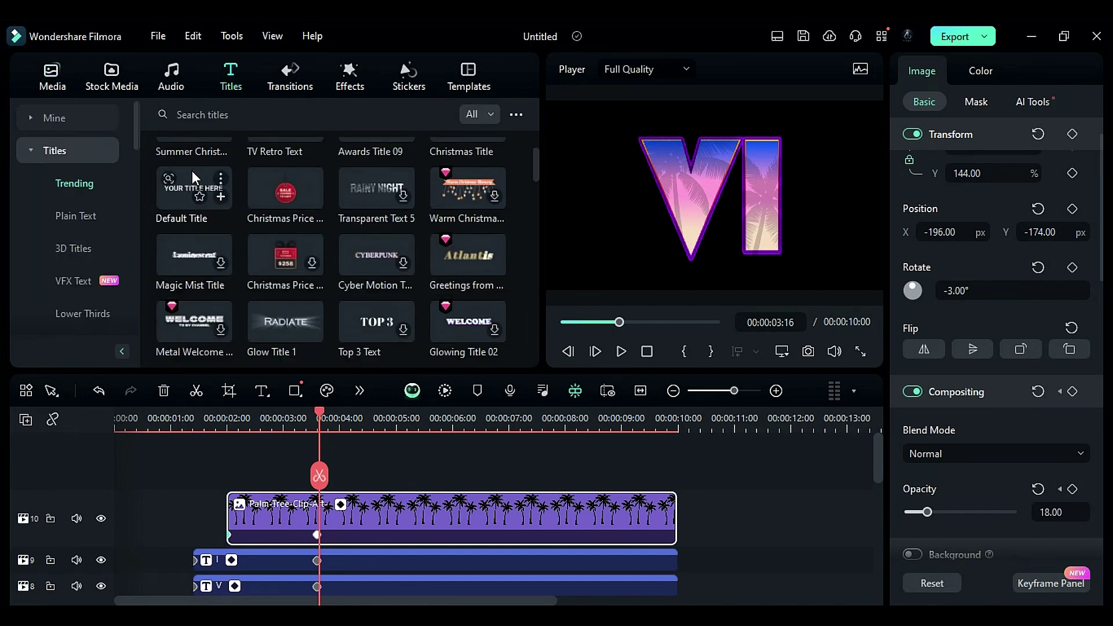
left_click_drag(192, 171, 328, 461)
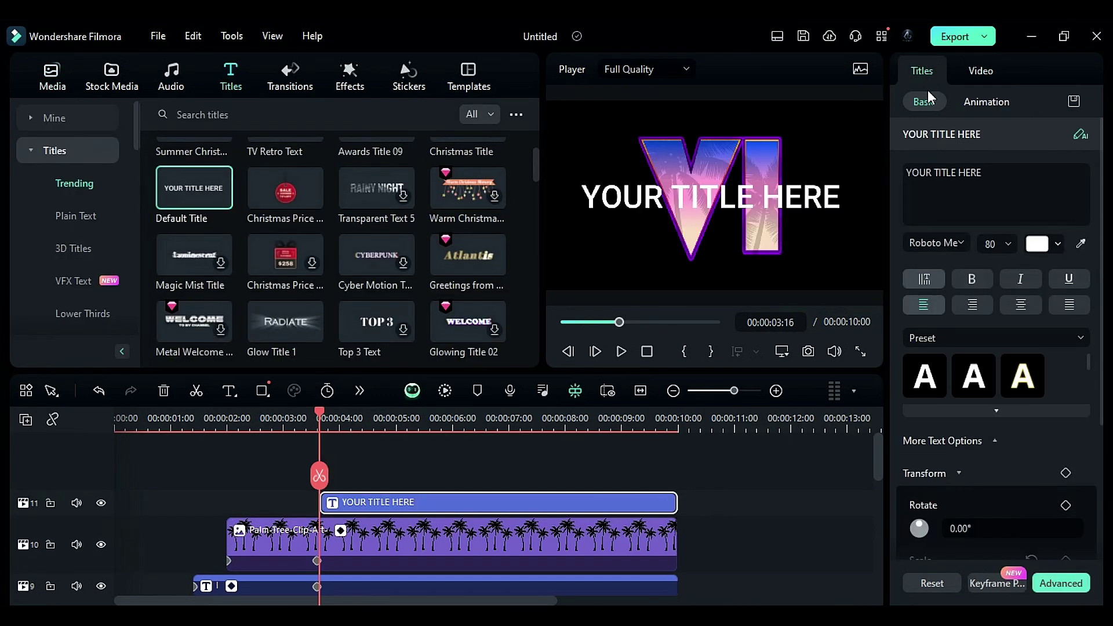
Set the new title's font to PricedownBl-Regular and its text to "Great".
left_click(922, 242)
type("Price")
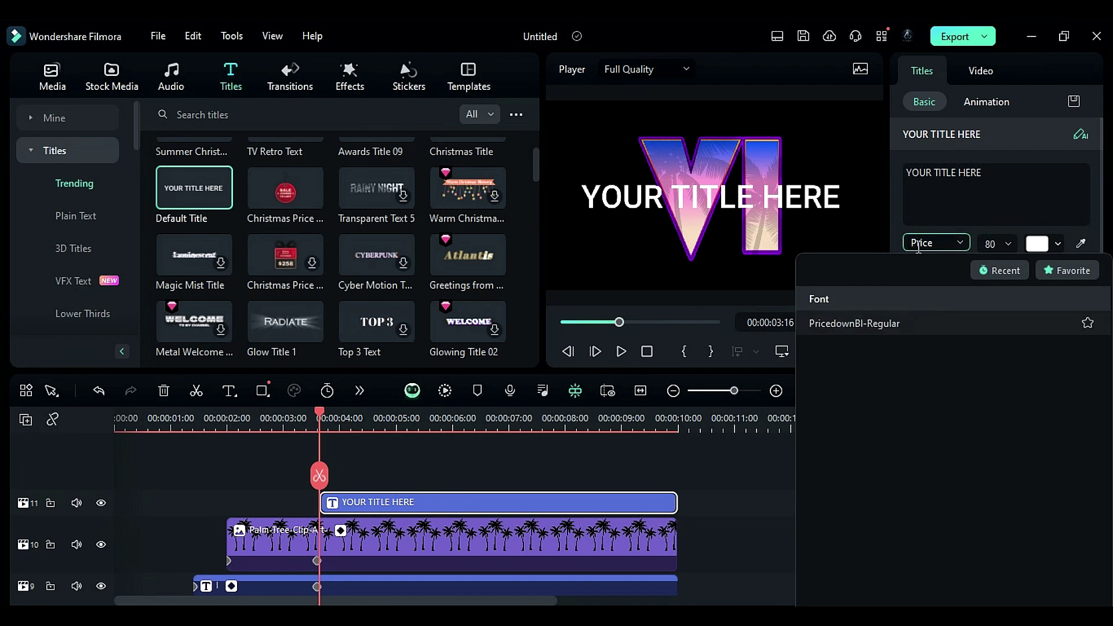
left_click(926, 329)
left_click_drag(989, 178, 898, 151)
type("Grea")
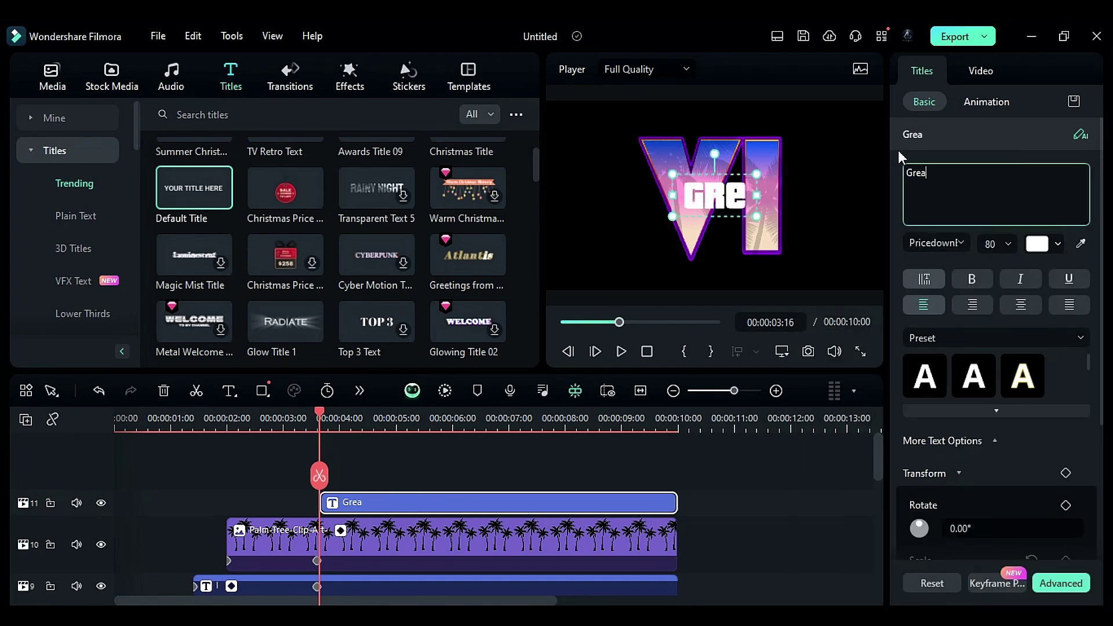
type("t")
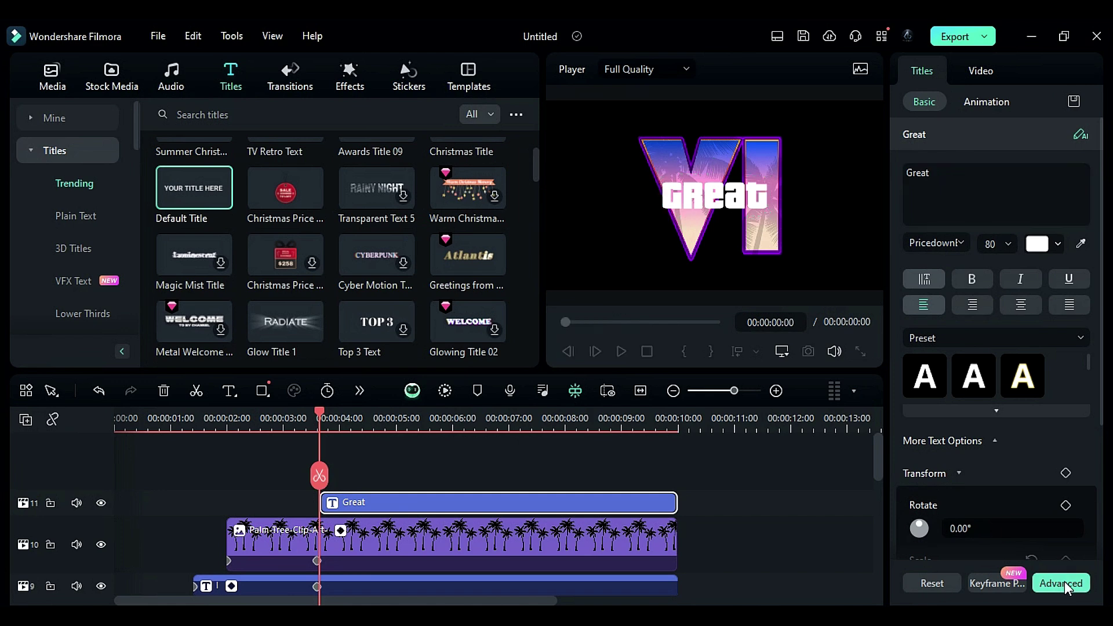
Open advanced text editing for the "Great" title and give it a black outline with a thickness of 14.
left_click(1064, 582)
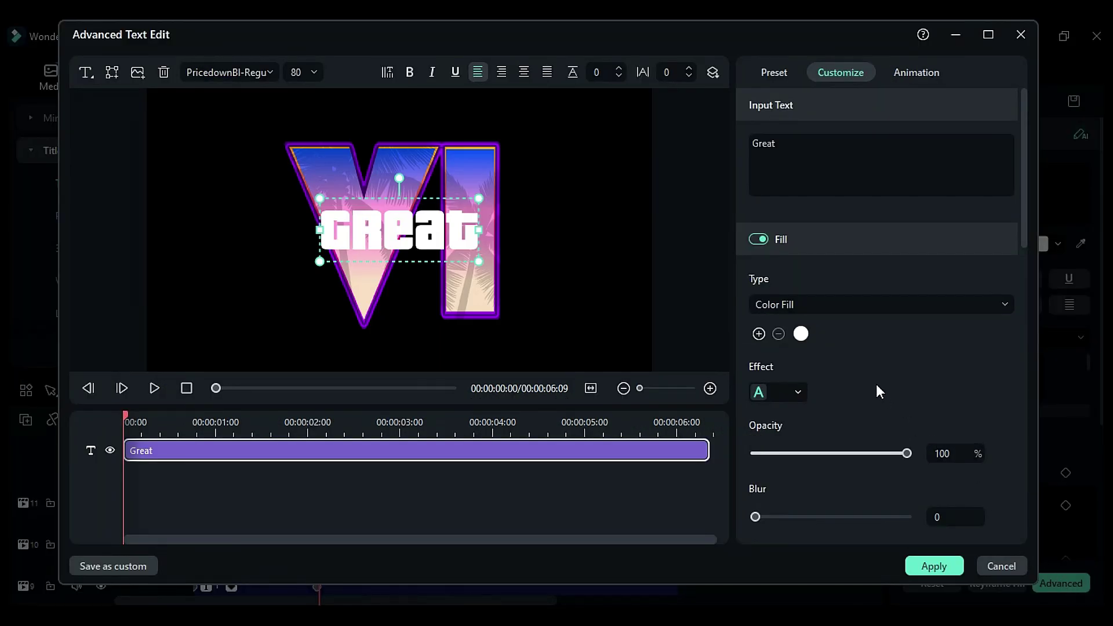
scroll(876, 386, "down", 3)
left_click(759, 442)
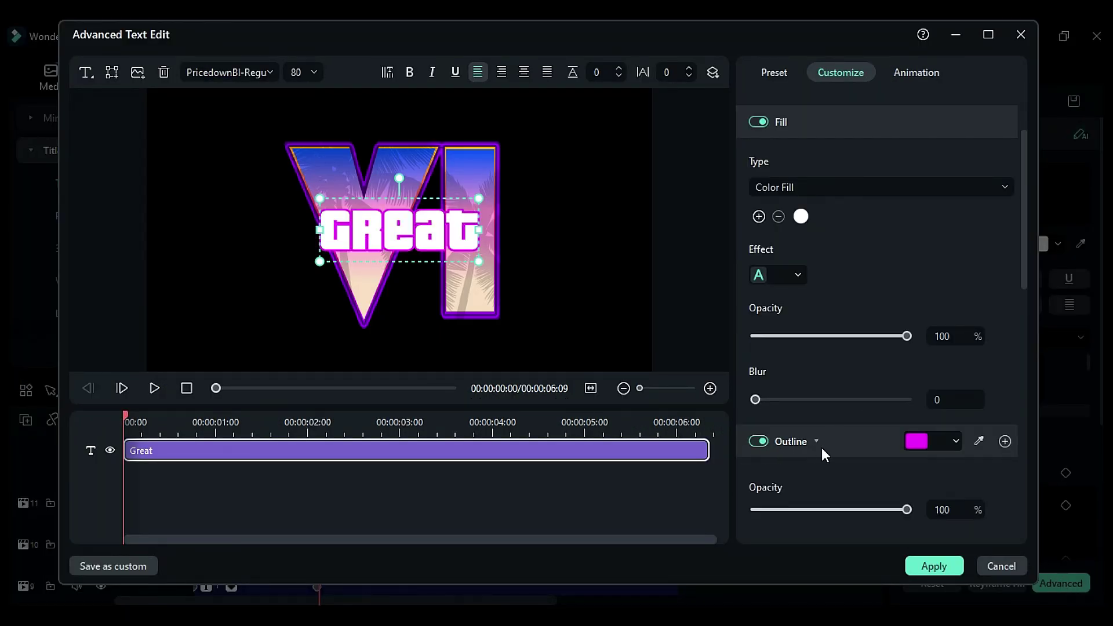
left_click(920, 446)
left_click(912, 542)
scroll(847, 472, "down", 4)
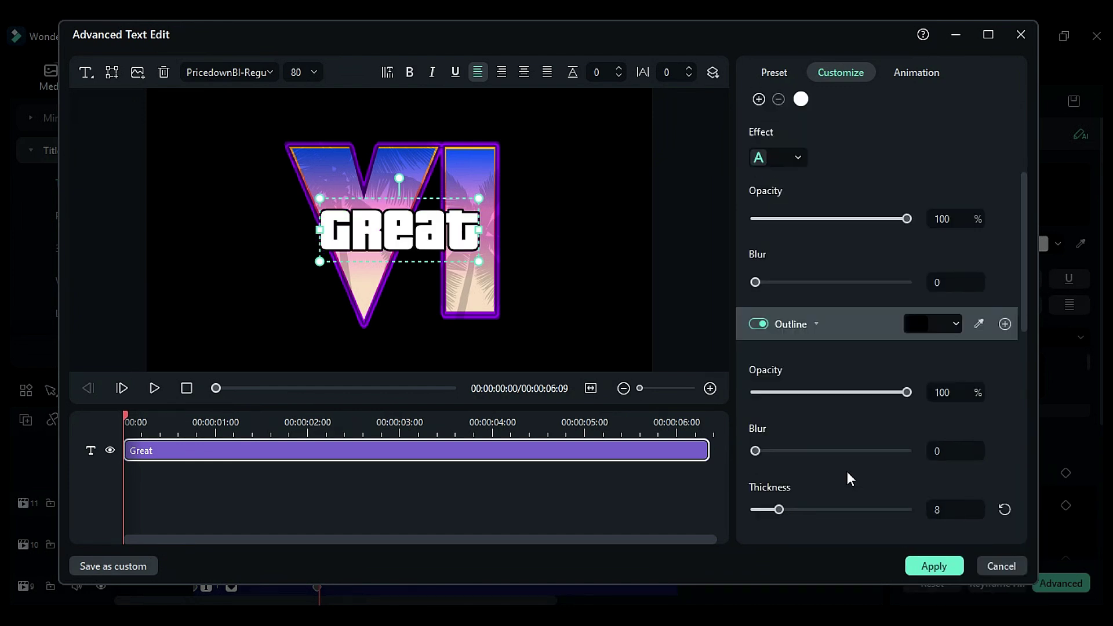
left_click(936, 470)
type("14")
key("Return")
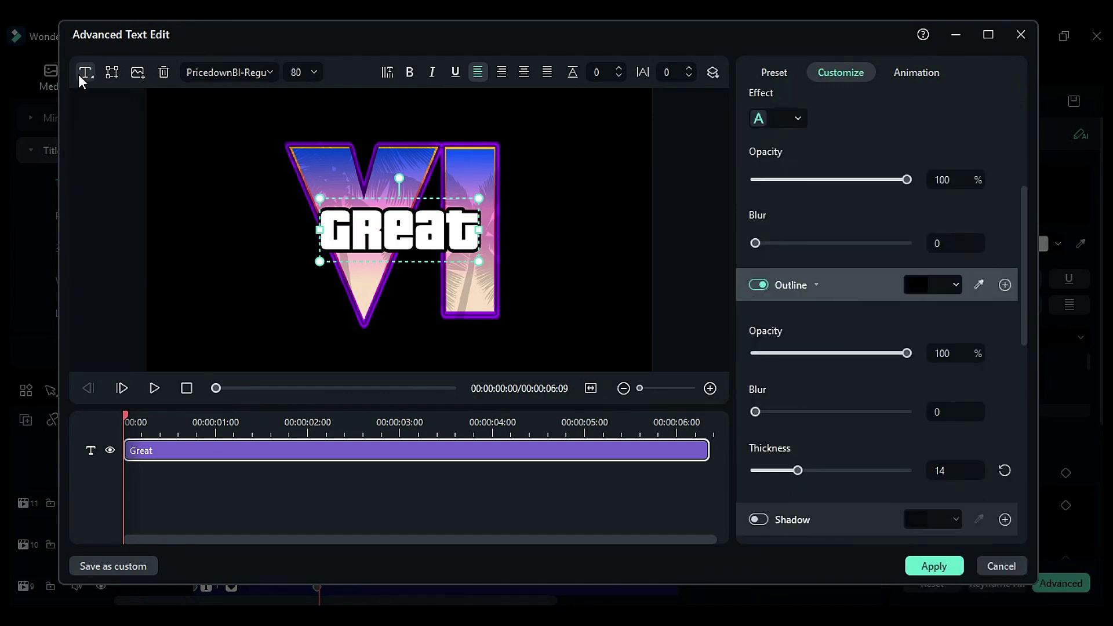
Add a second text "MVP" and place it directly under "Great", aligned to its right edge.
left_click(86, 72)
left_click(107, 103)
type("MVP")
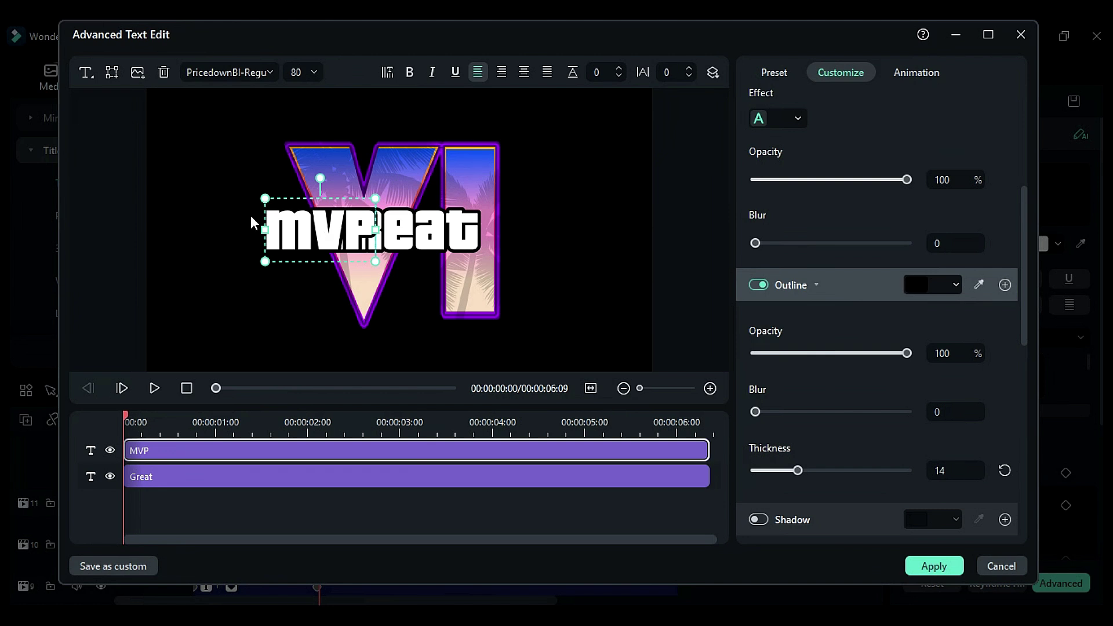
left_click_drag(286, 225, 390, 268)
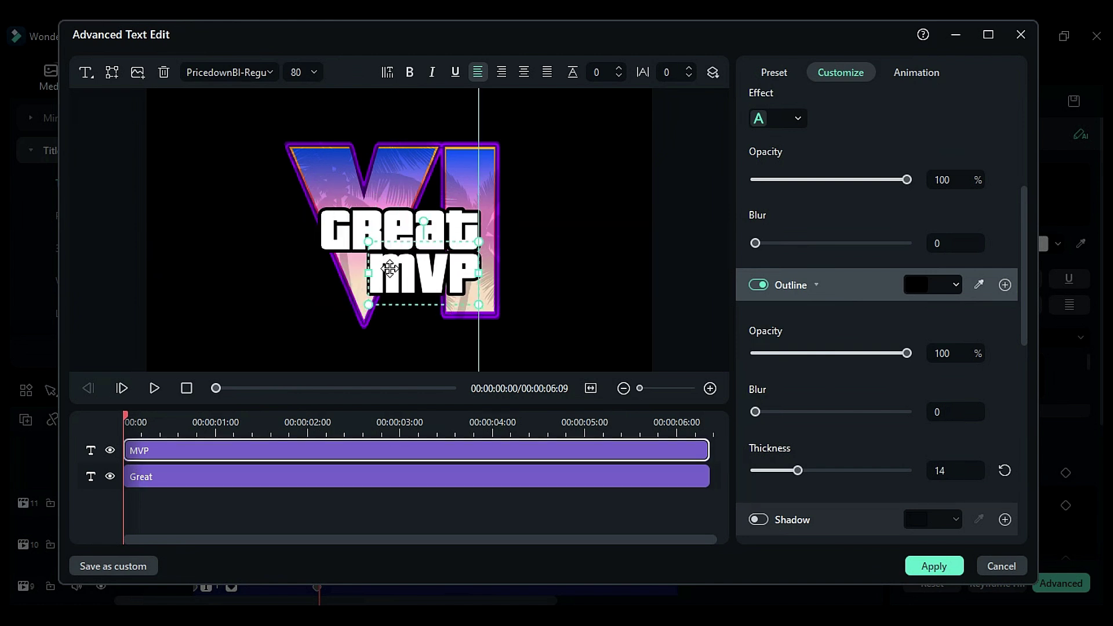
Add a third text "Auto", place it under "MVP" and apply the advanced text edits.
left_click(86, 72)
left_click(107, 103)
type("Auto")
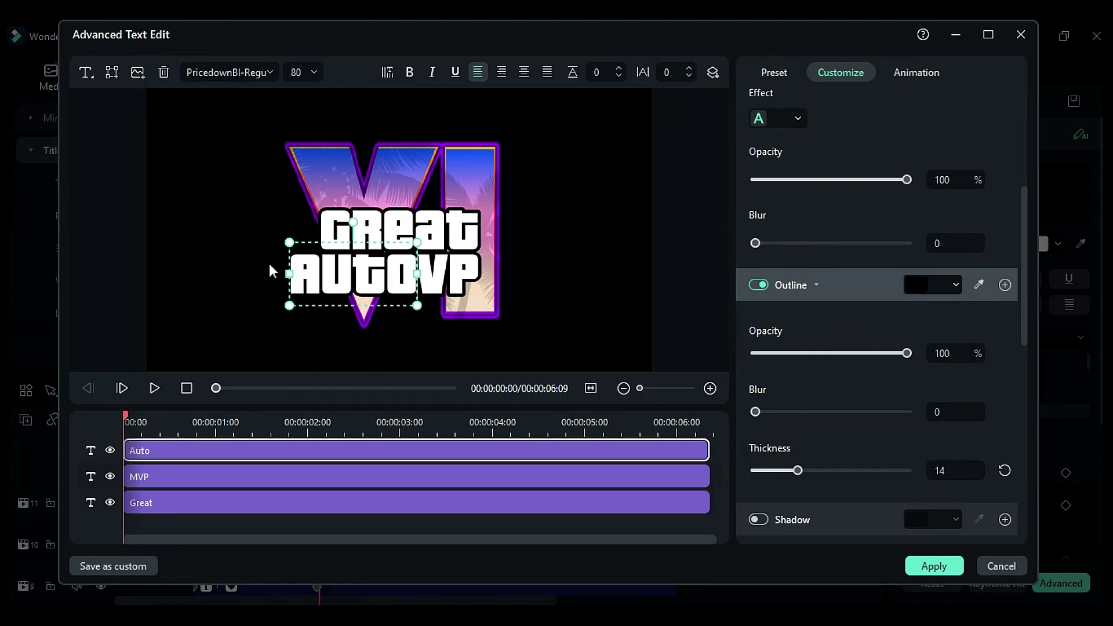
left_click_drag(320, 285, 367, 330)
left_click(911, 560)
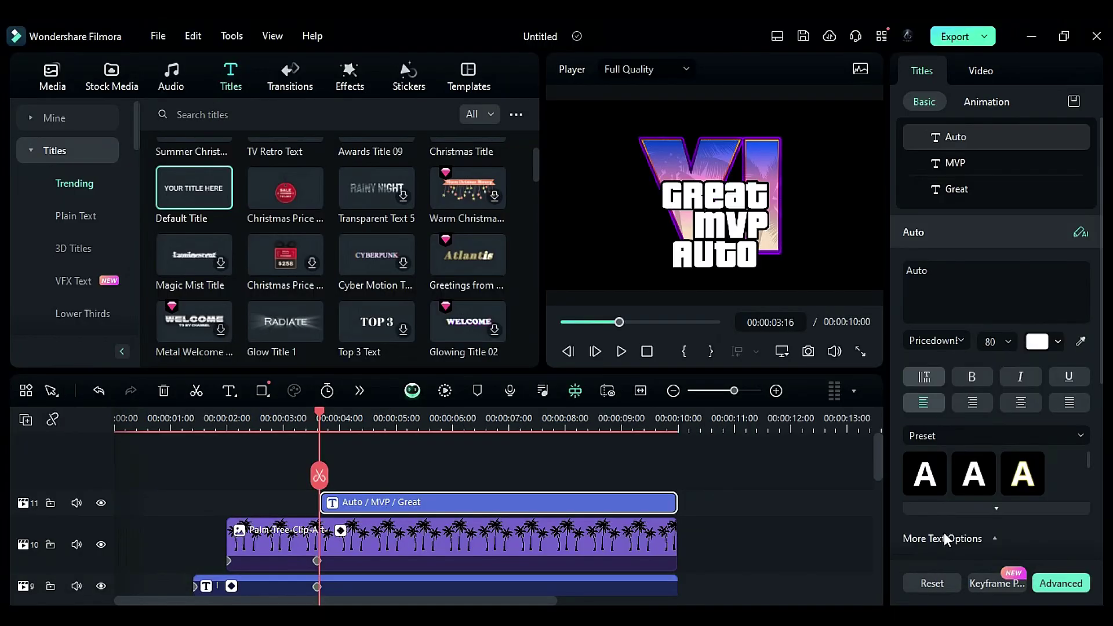
Scale the three-line title to 82% and position it at X -29, Y 34 px over the VI letters.
left_click(995, 81)
left_click(987, 197)
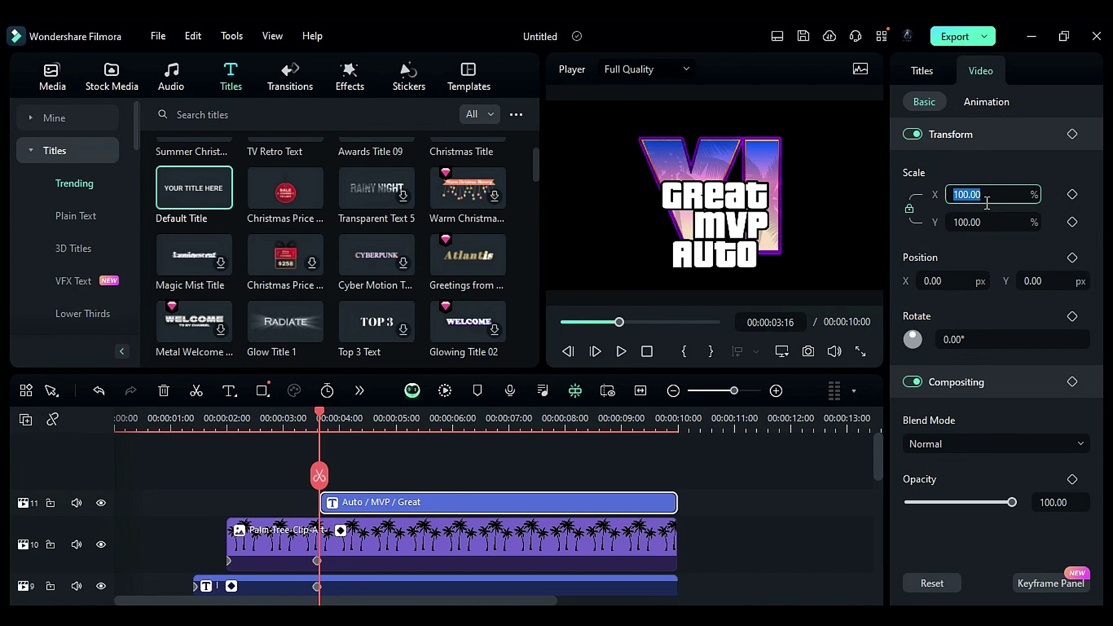
key("Return")
left_click_drag(1025, 281, 1044, 284)
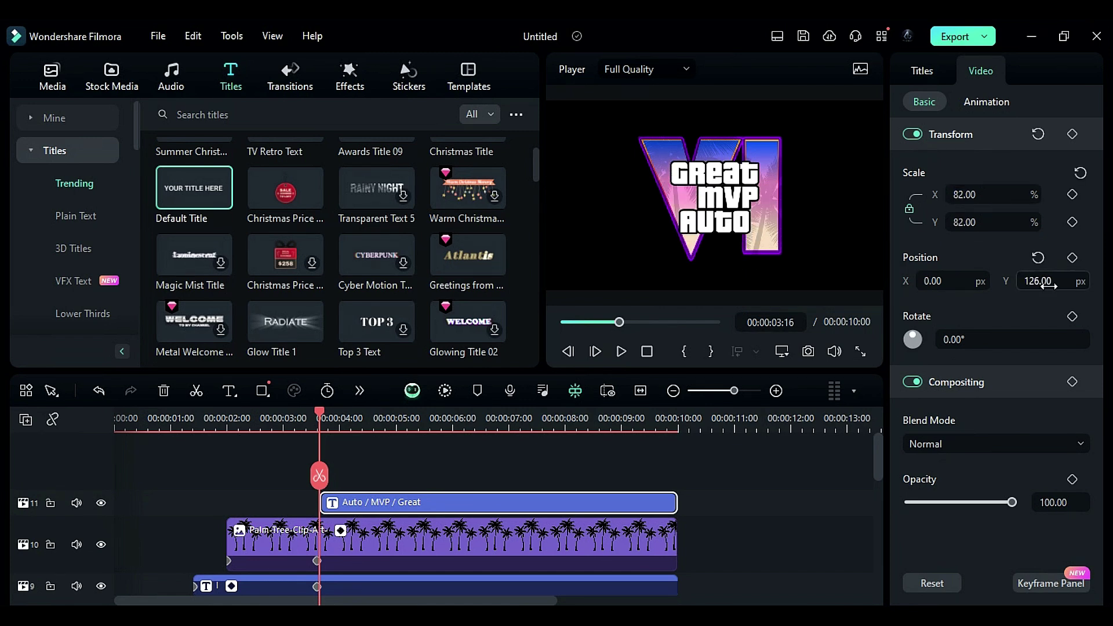
left_click_drag(939, 281, 962, 281)
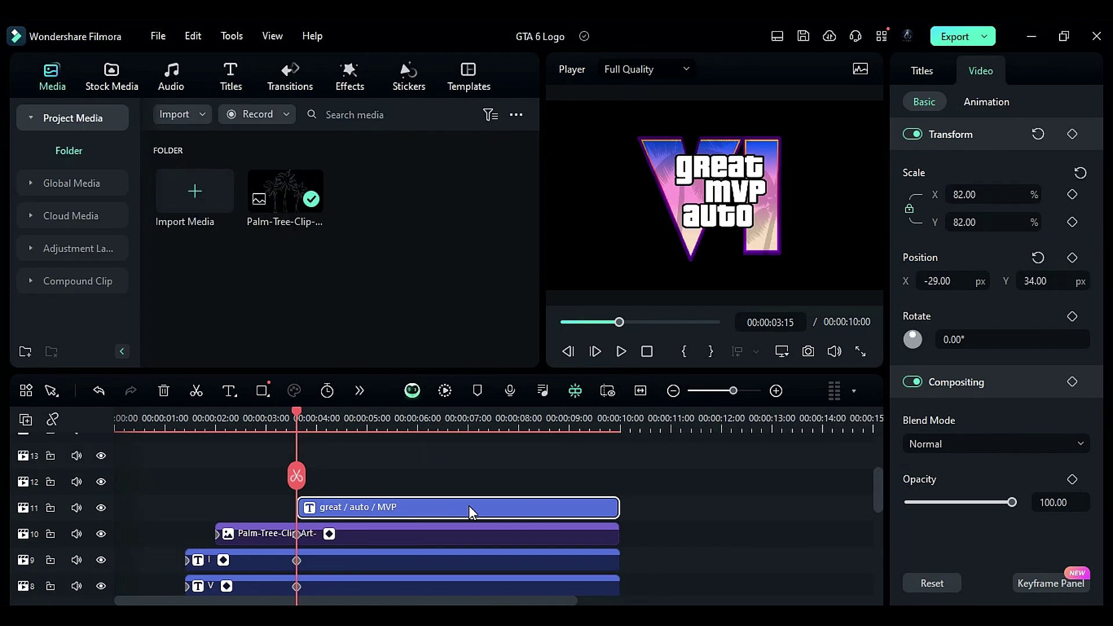
Convert the three-line title into a compound clip named Compound Clip 1.
right_click(469, 506)
left_click(488, 365)
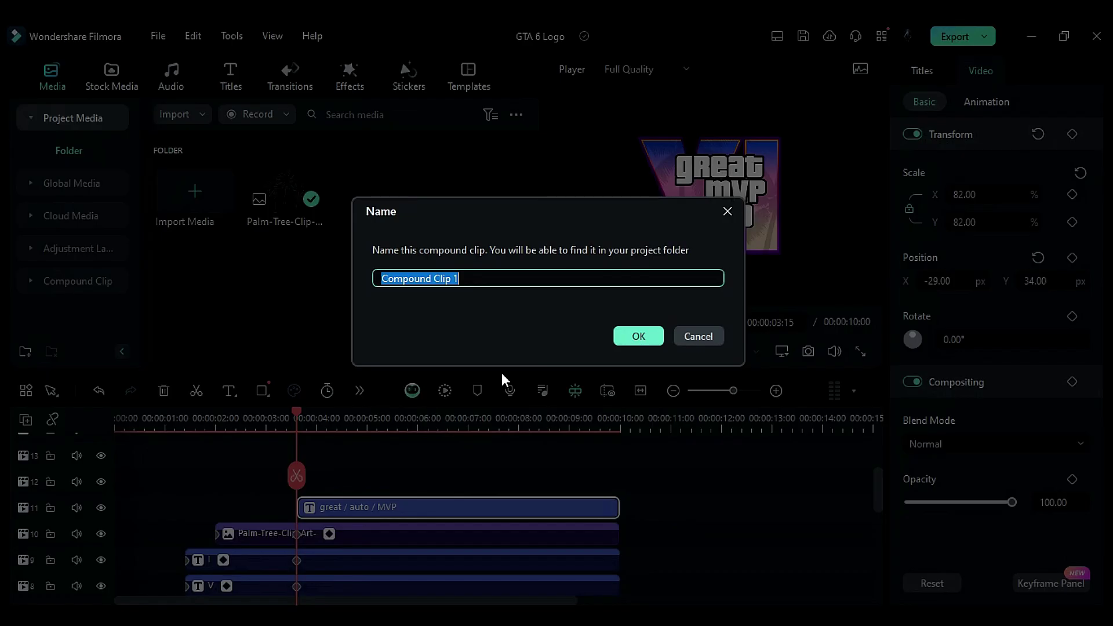
left_click(641, 335)
Apply a Linear mask to Compound Clip 1, rotated -90°, at Y 257 px with 5% blur strength.
left_click(461, 510)
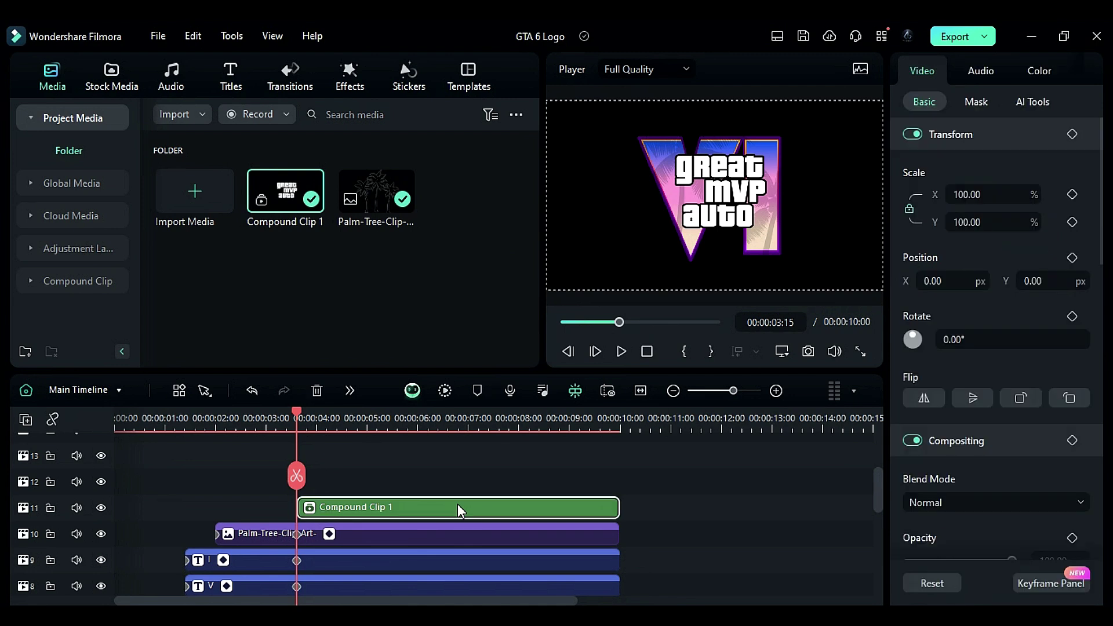
left_click(986, 107)
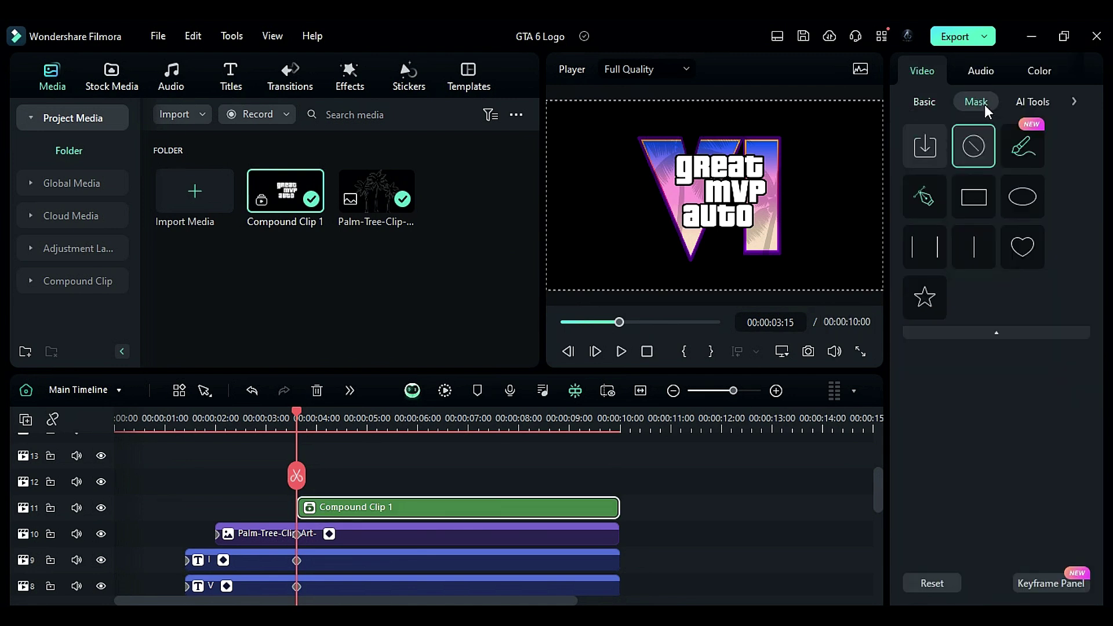
left_click(977, 249)
left_click(978, 435)
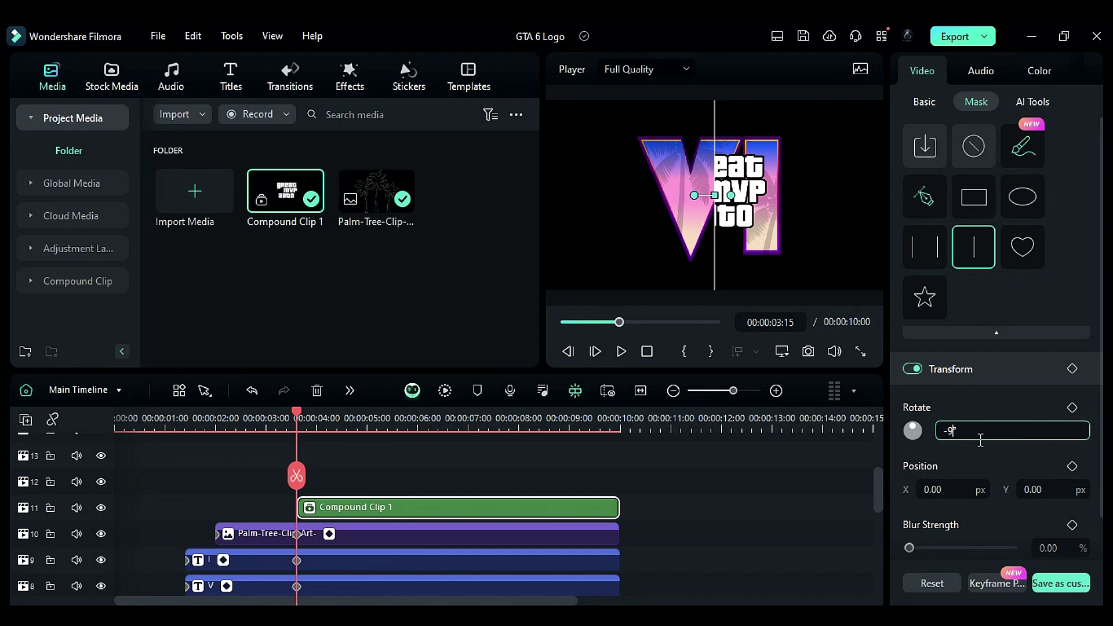
key("Return")
left_click_drag(1035, 490, 1092, 493)
type("5")
key("Return")
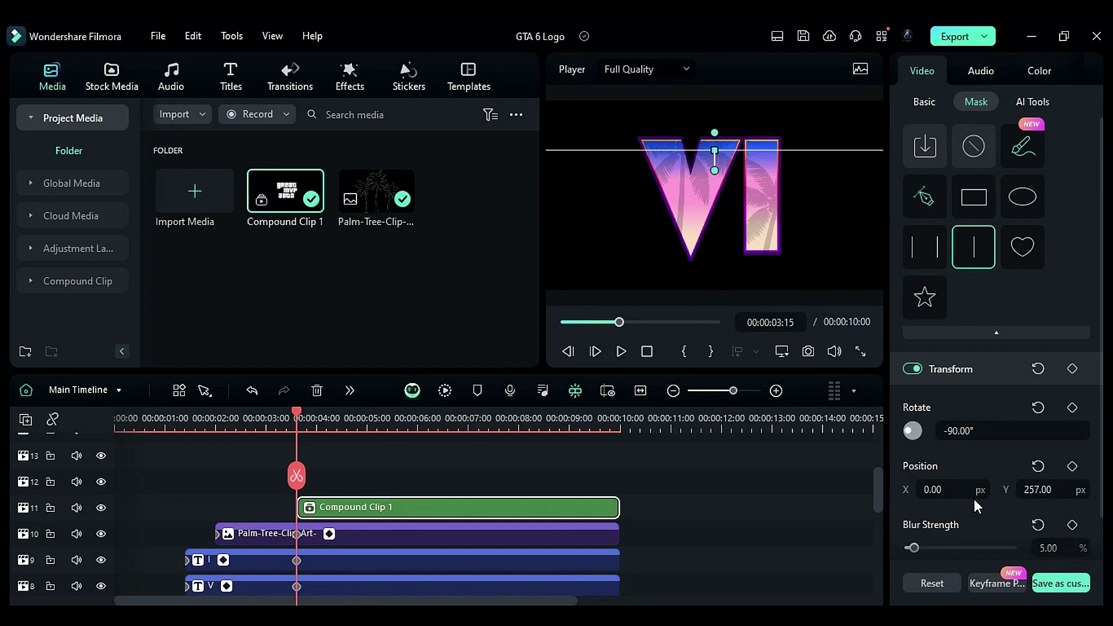
Keyframe the compound clip's mask position at 00:00:03:15 and move the mask vertically at 00:00:05:00 to reveal the text.
left_click(1071, 467)
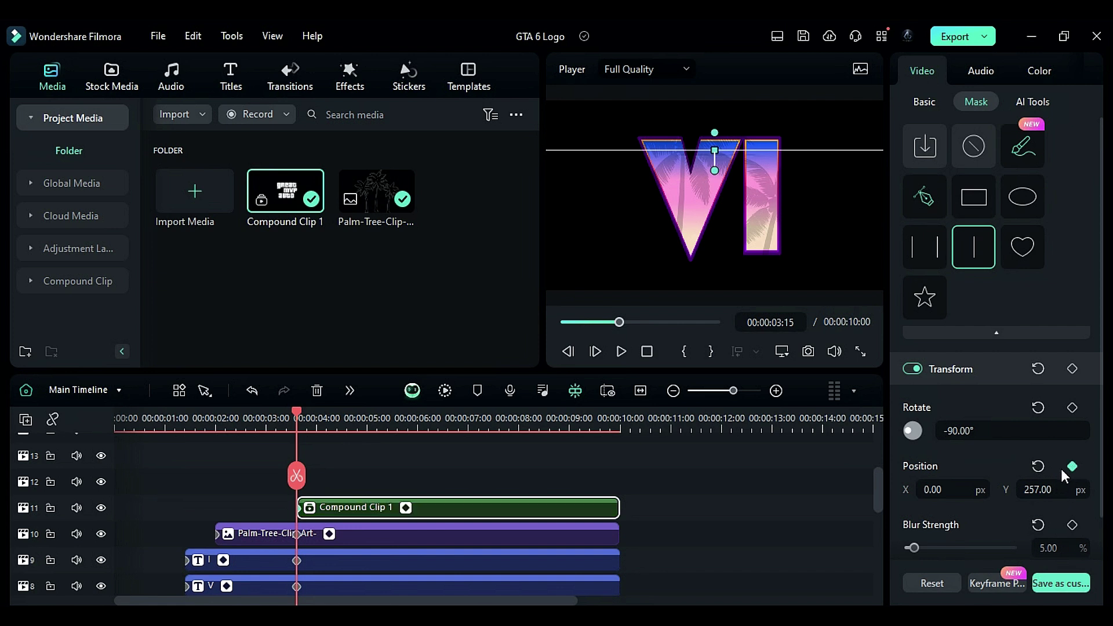
left_click_drag(299, 405, 367, 454)
left_click(1037, 490)
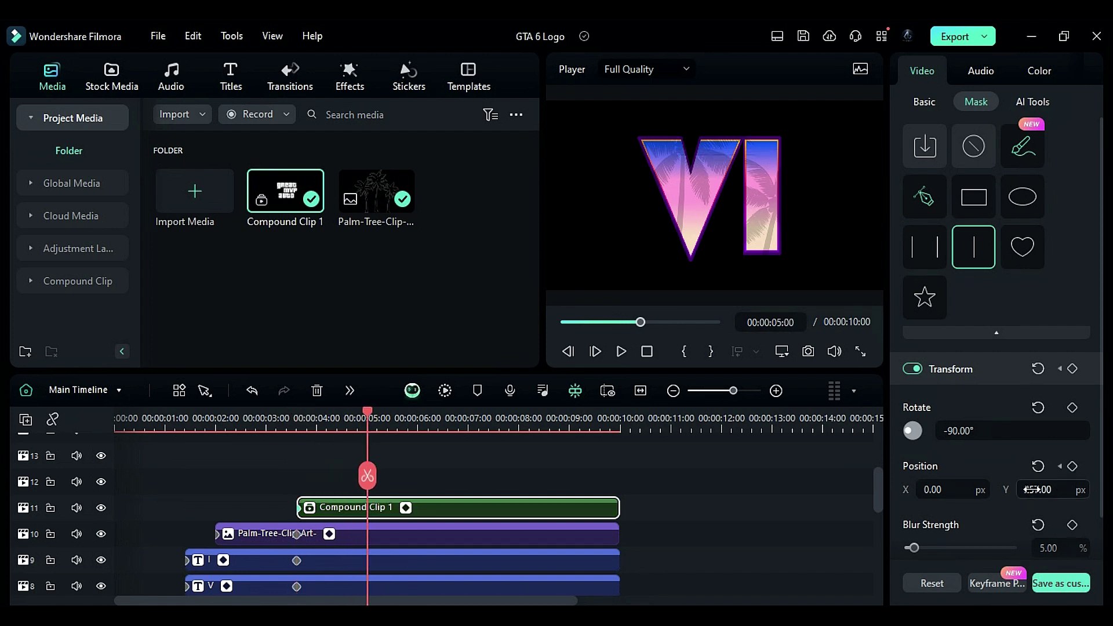
type("106")
key("Return")
left_click_drag(1043, 490, 1021, 493)
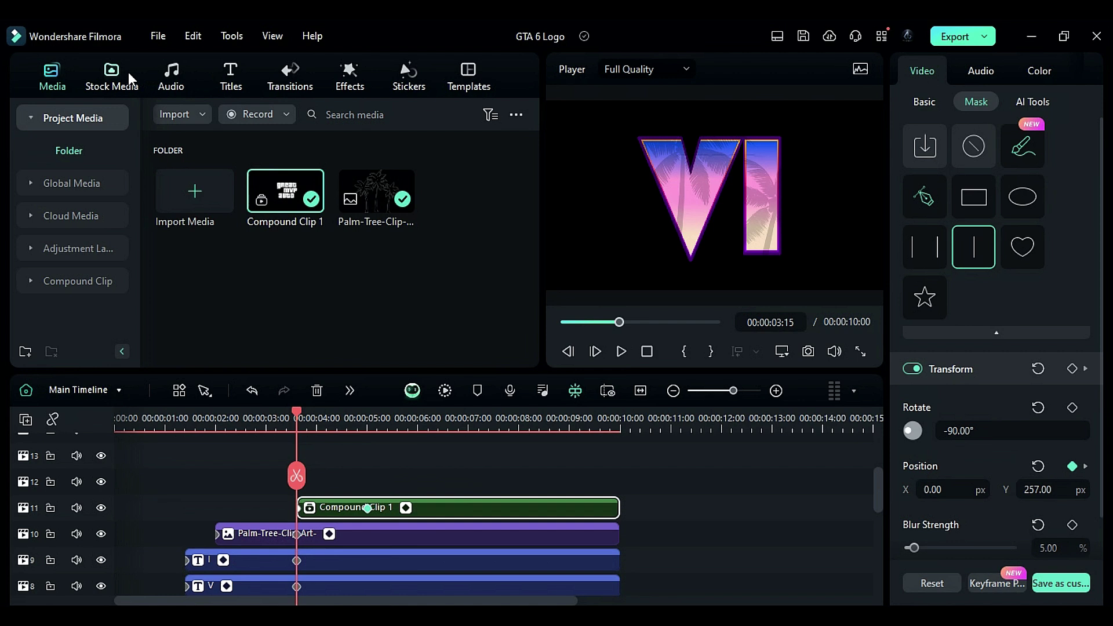
Place a Black solid color clip at the start of track 12 and trim its end to 00:00:01:10.
left_click(128, 76)
left_click_drag(167, 216, 139, 497)
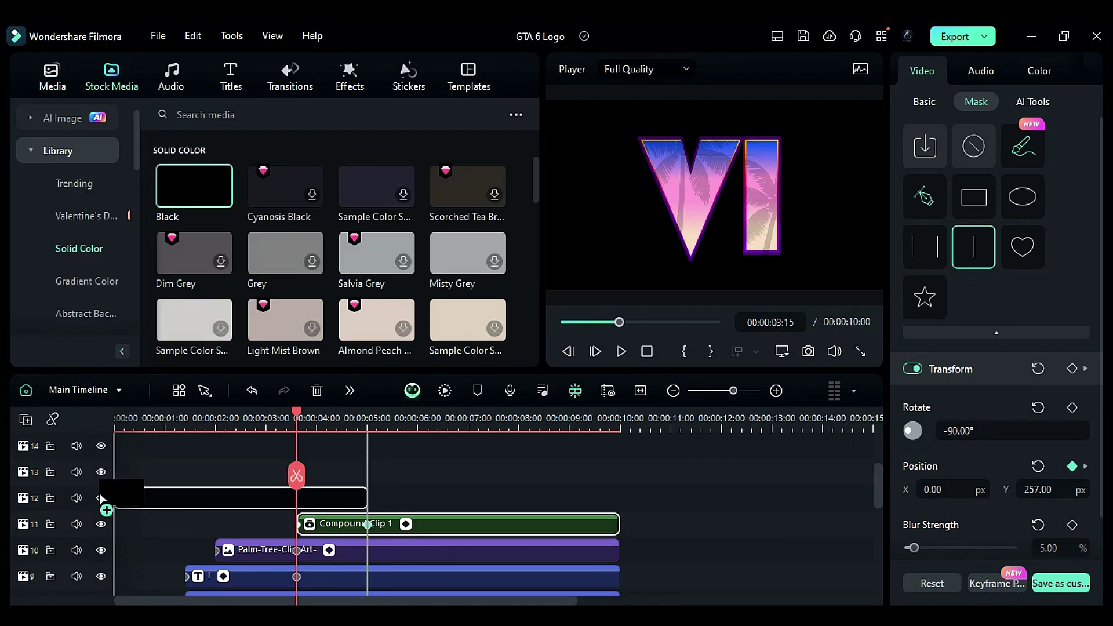
left_click(184, 425)
left_click(187, 475)
key("Delete")
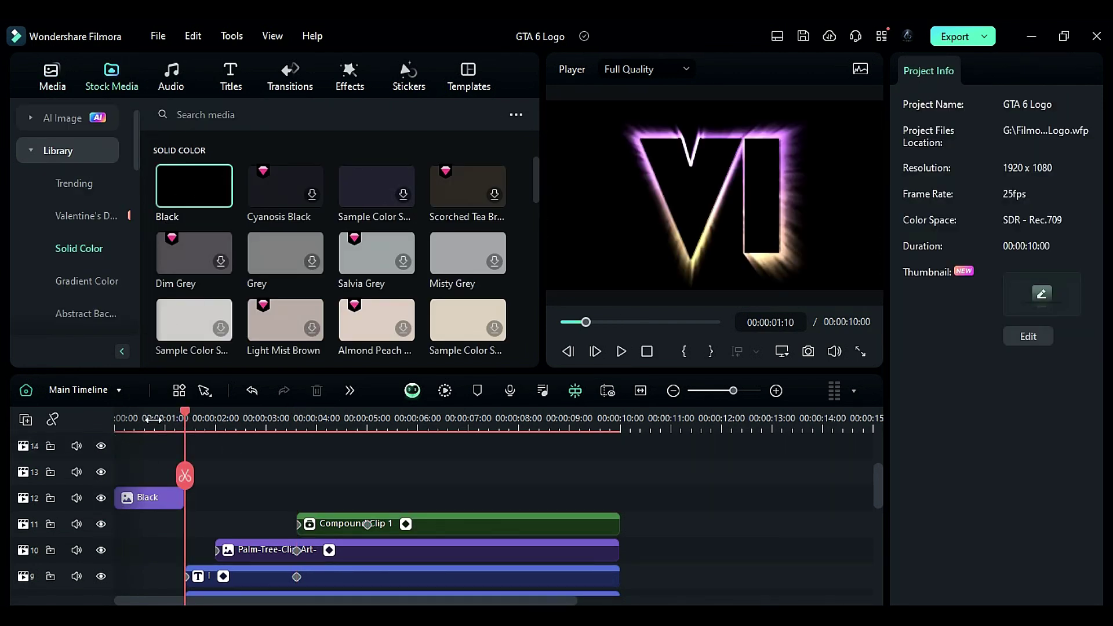
Apply a Linear mask to the Black clip at the timeline start, rotated 90° with its Y position at 284 px.
left_click(116, 425)
left_click(148, 497)
left_click(973, 247)
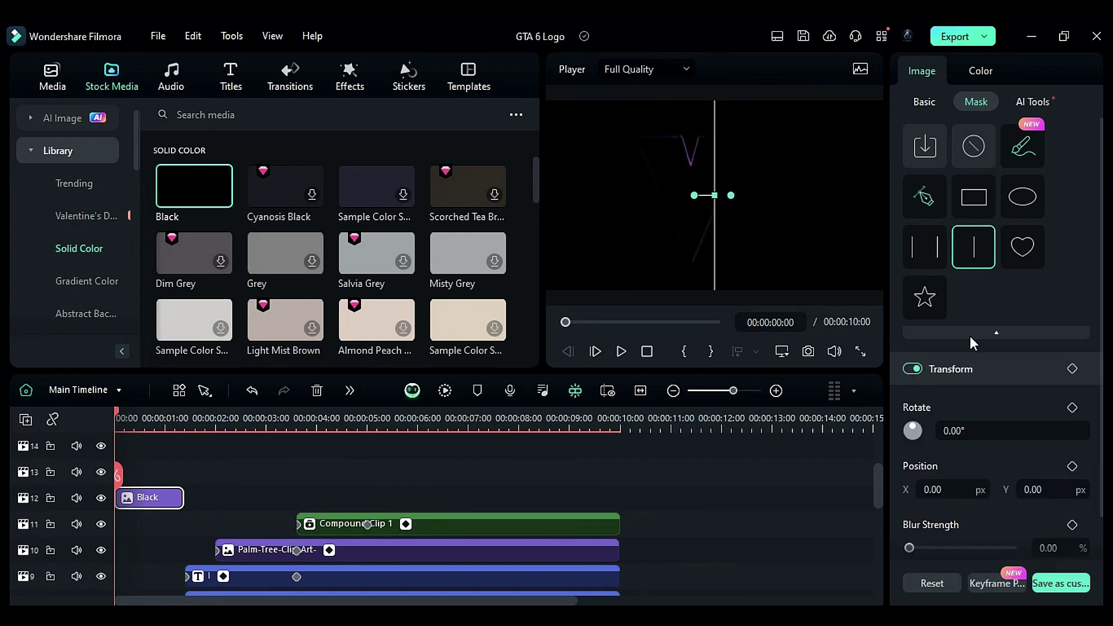
left_click(972, 429)
type("90")
key("Return")
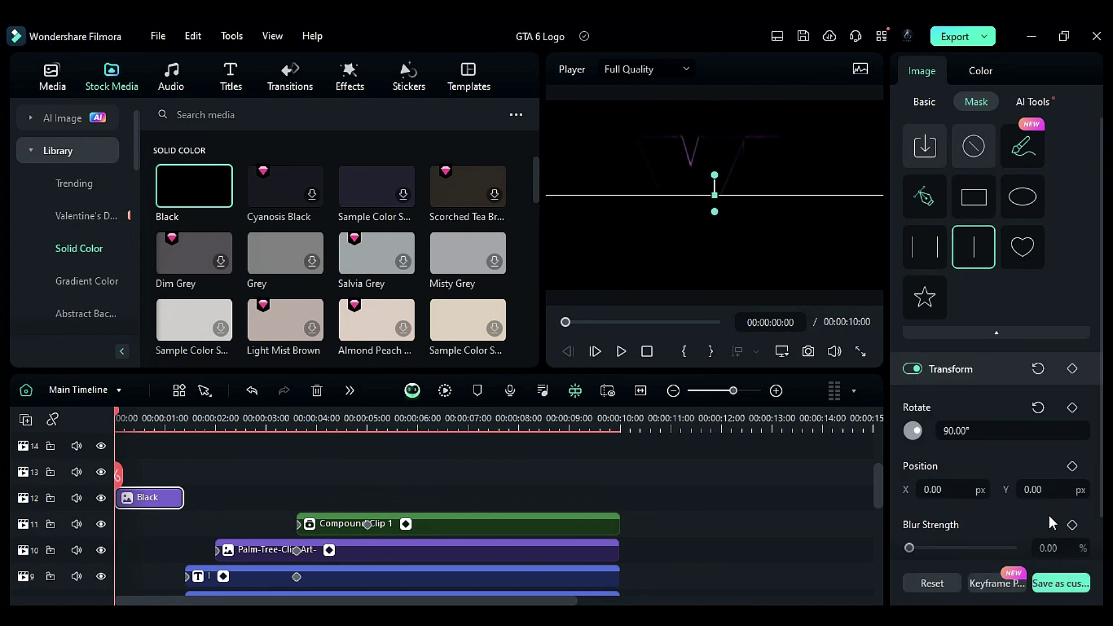
left_click(1046, 493)
type("284")
key("Tab")
Keyframe the Black clip's mask position at 00:00:00:14, set blur strength to 15%, and set Y to -539 px at 00:00:01:09.
left_click_drag(119, 421, 143, 417)
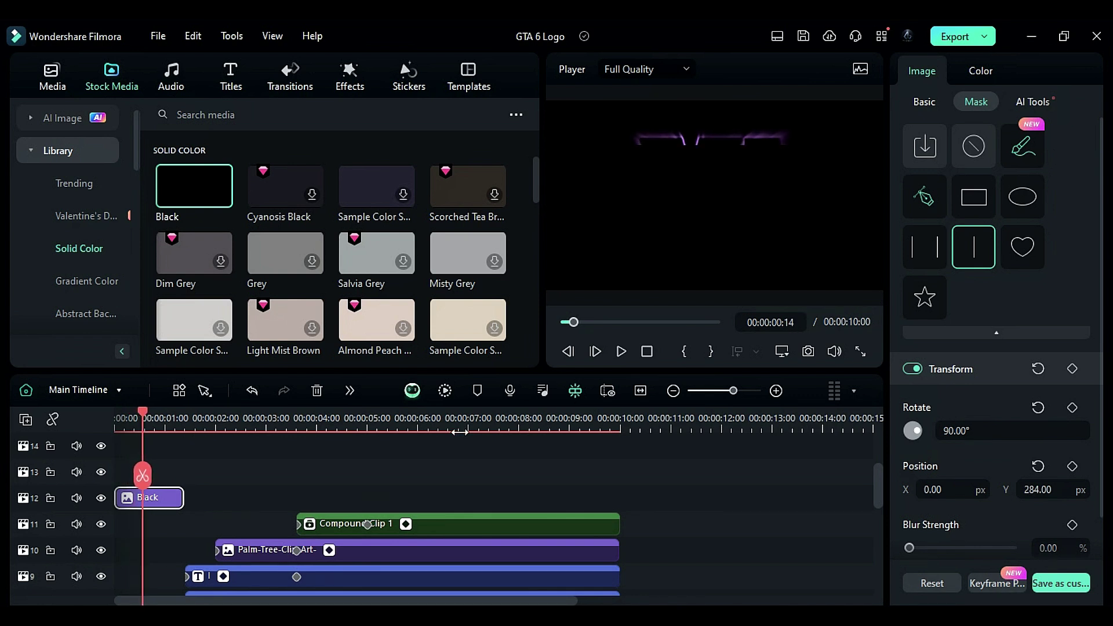
left_click(1072, 466)
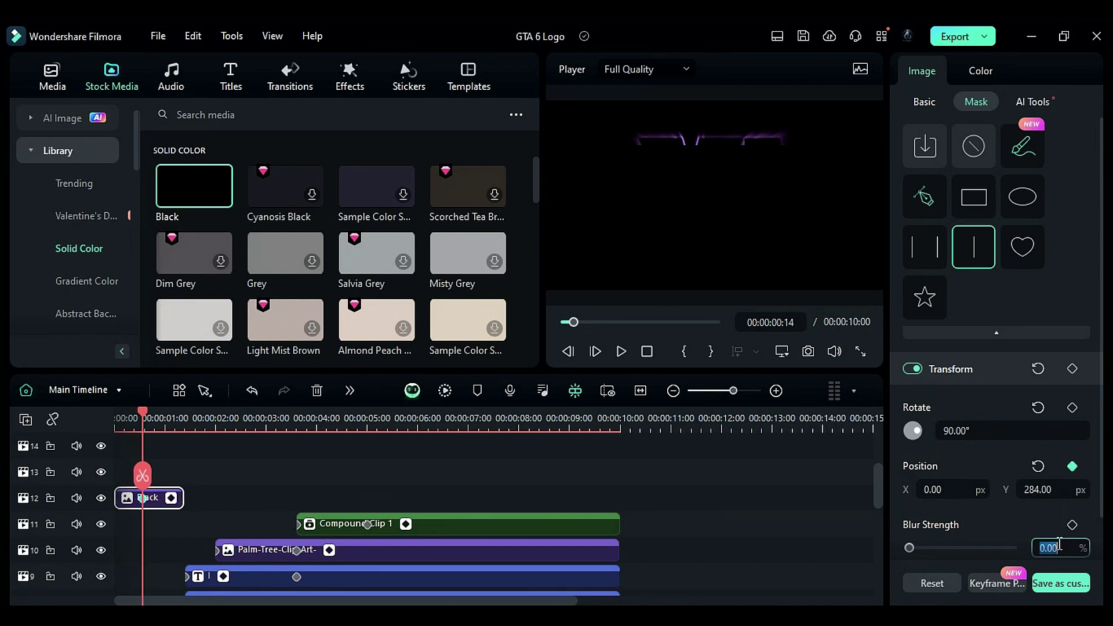
key("Return")
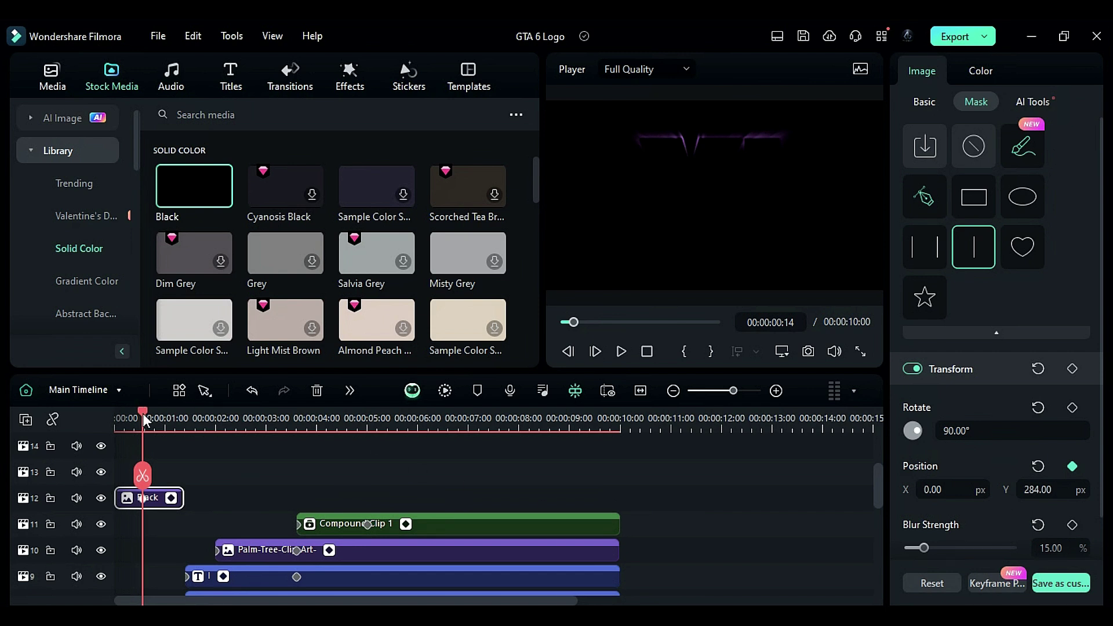
left_click_drag(144, 421, 182, 421)
left_click_drag(1044, 489, 782, 469)
Add the Auto Enhance effect on track 13 and extend it to the end of the timeline.
left_click(347, 79)
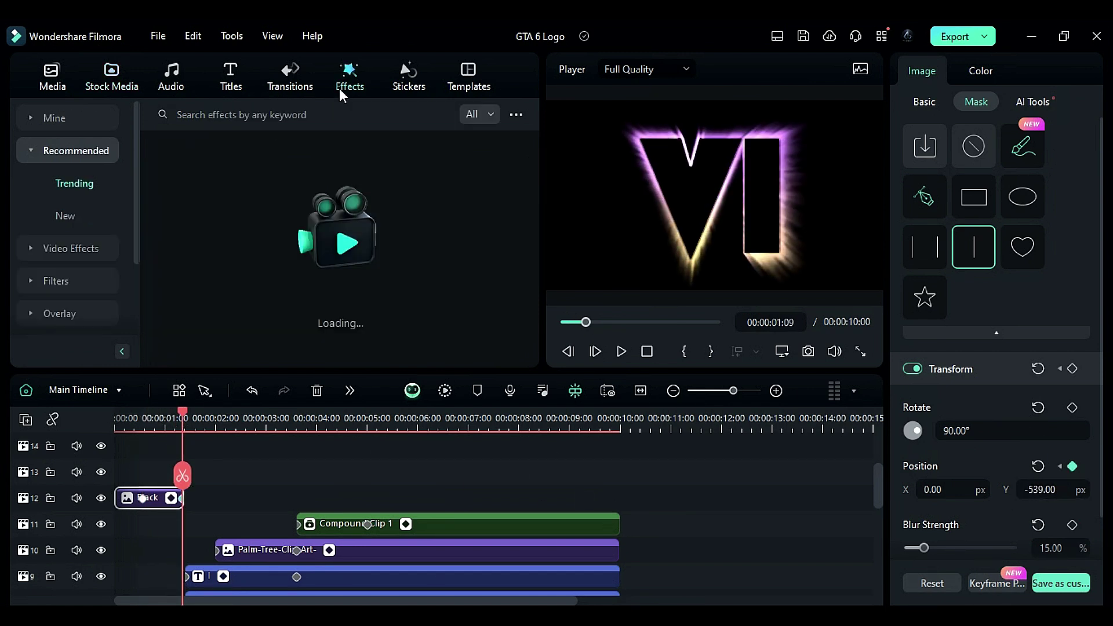
left_click_drag(467, 324, 318, 472)
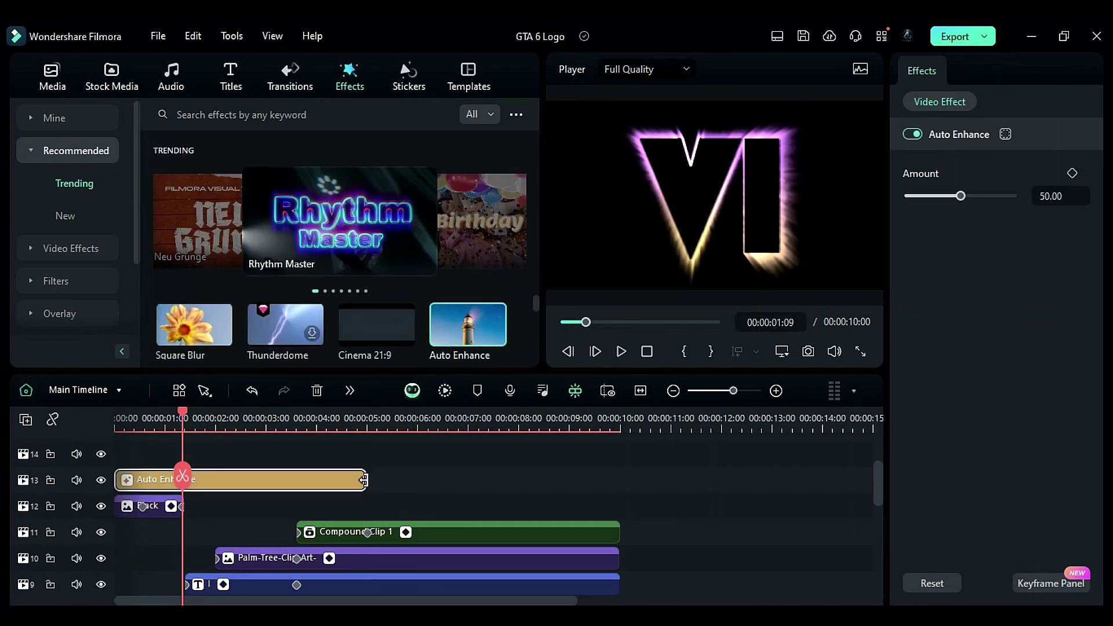
Add the NewBlue FX Auto Pan effect on track 14 and extend it to the end of the timeline.
scroll(61, 280, "down", 3)
left_click(36, 278)
scroll(64, 280, "down", 3)
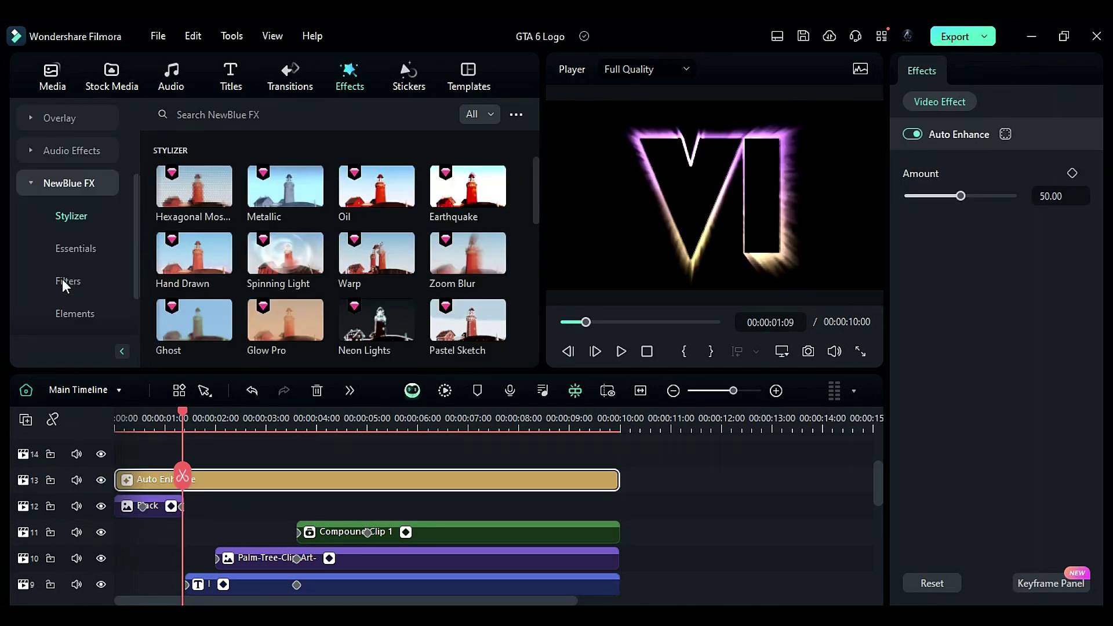
left_click(75, 248)
left_click_drag(353, 264, 232, 478)
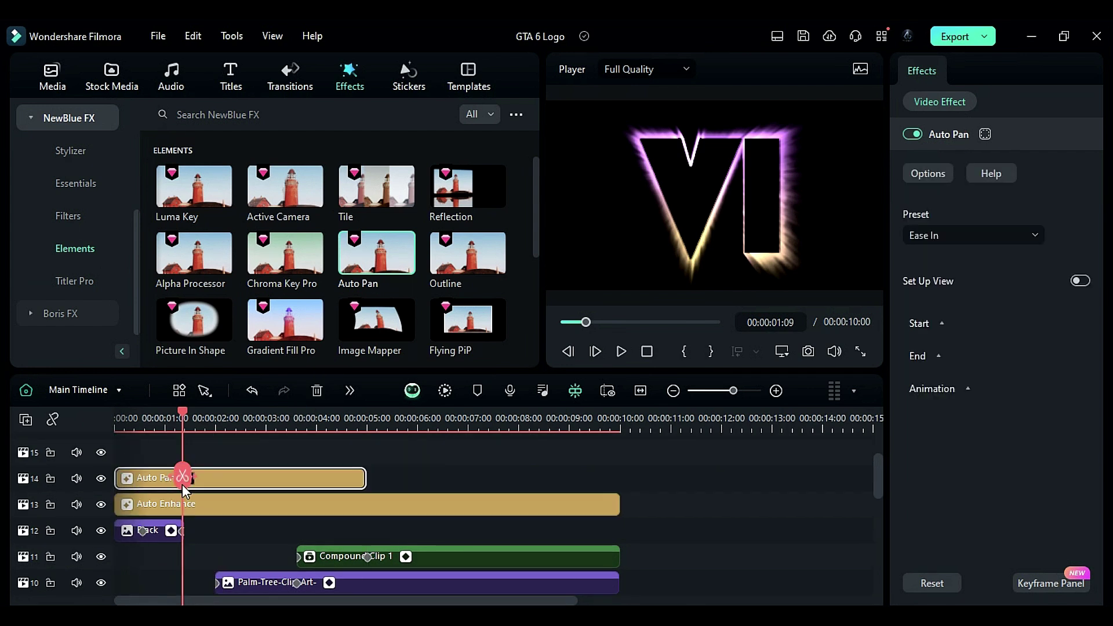
left_click_drag(363, 482, 618, 481)
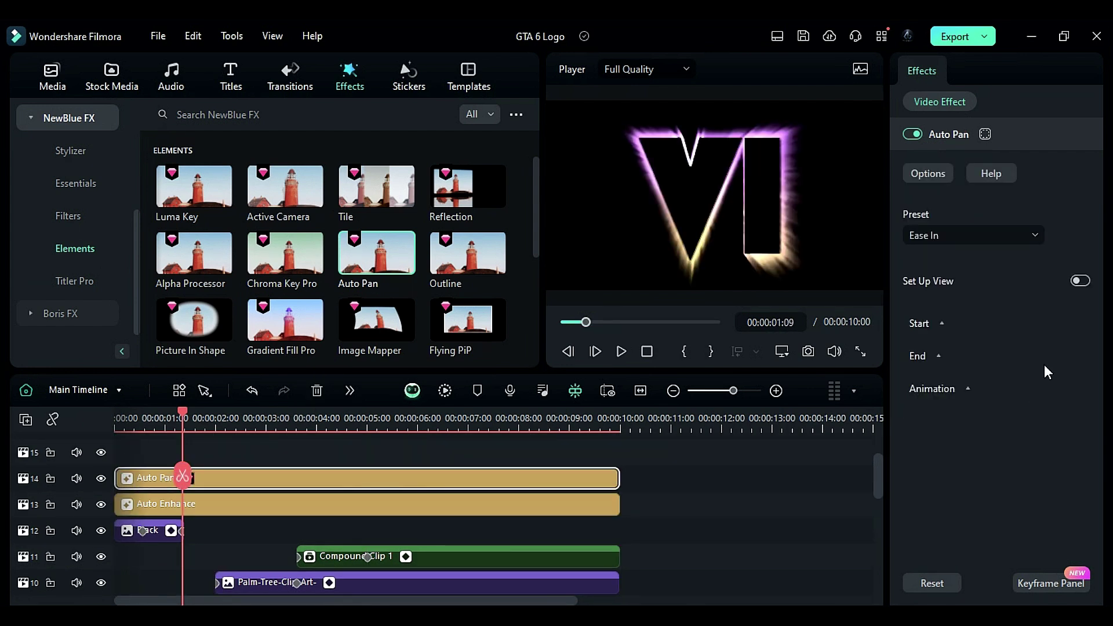
Set the Auto Pan effect's start zoom to 20 and its end zoom to 10.
left_click(941, 324)
key("Return")
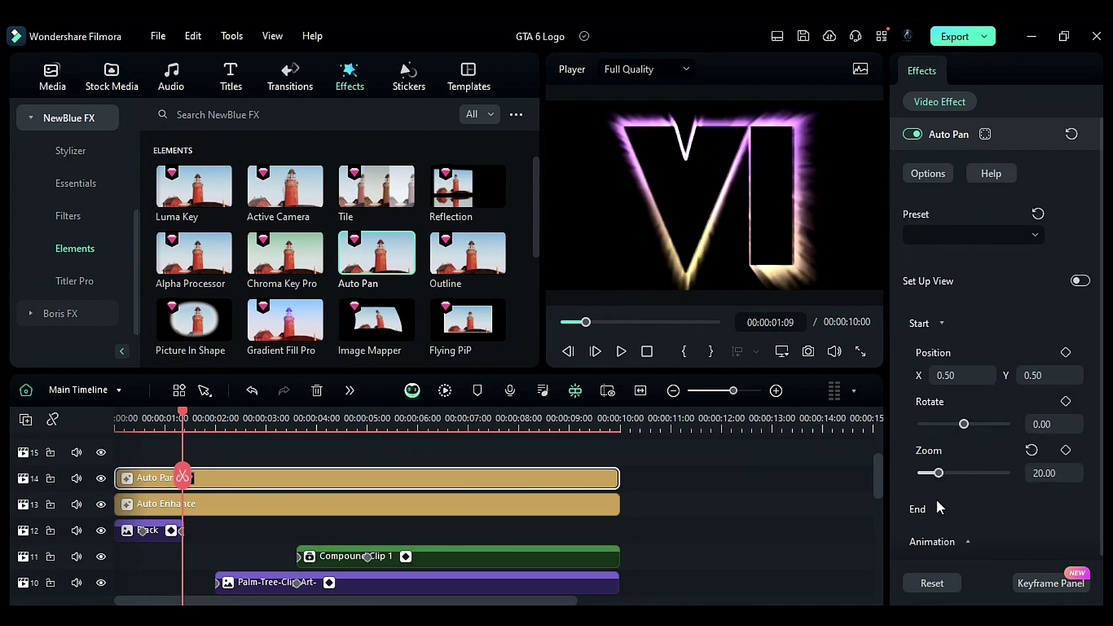
left_click(938, 509)
scroll(991, 517, "down", 3)
left_click(1053, 512)
type("10")
key("Return")
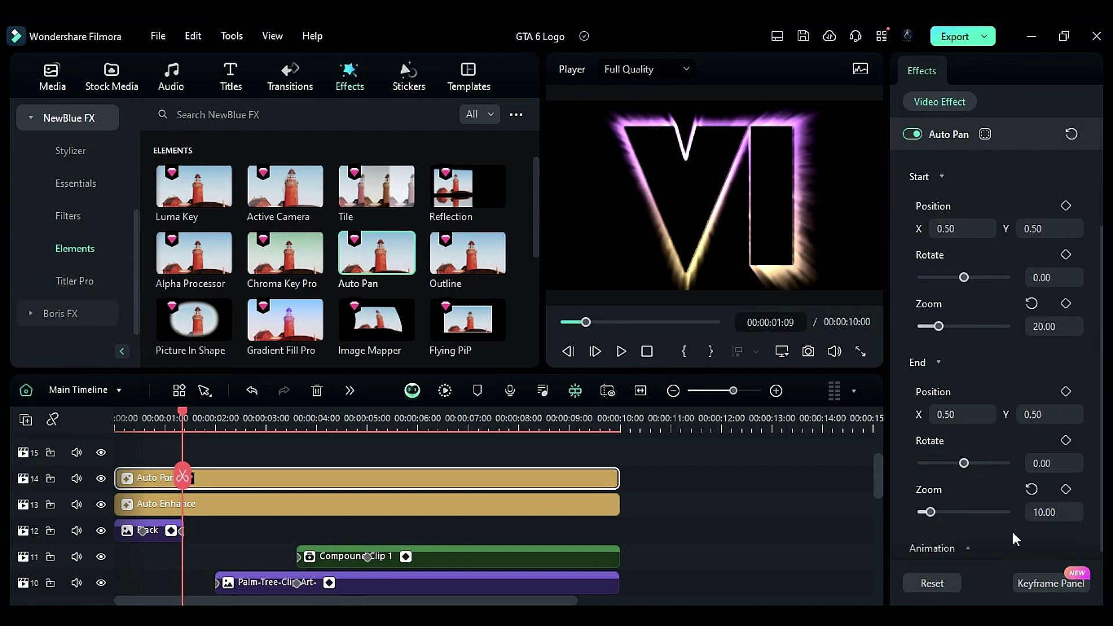
Set the Auto Pan animation velocity to Smooth and render the timeline preview.
scroll(1012, 531, "down", 1)
left_click(980, 534)
left_click(982, 442)
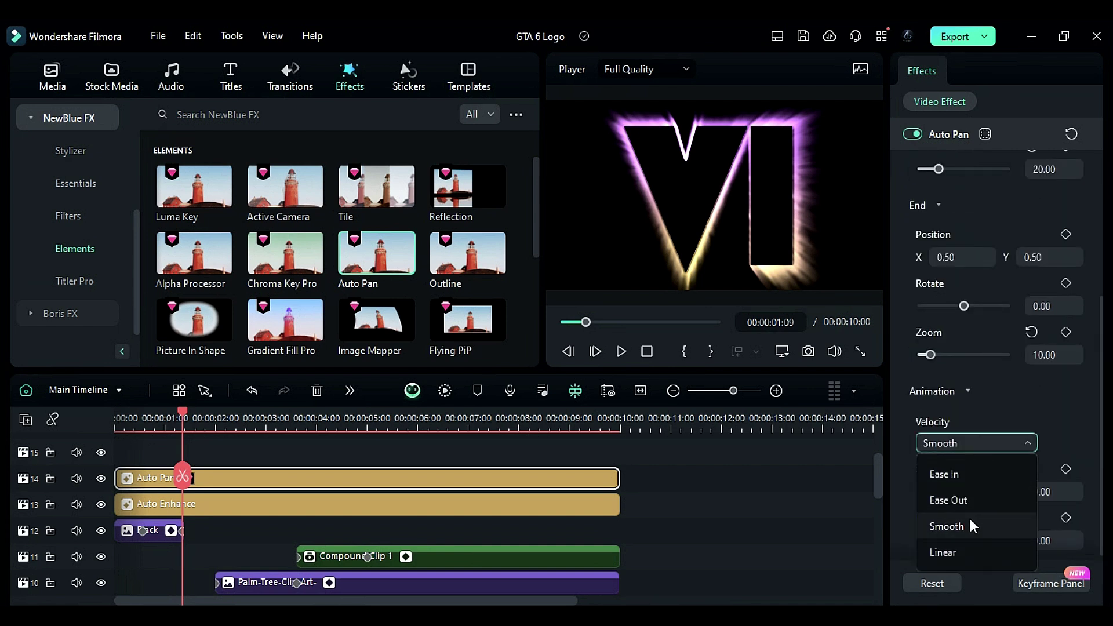
left_click(969, 522)
left_click(441, 394)
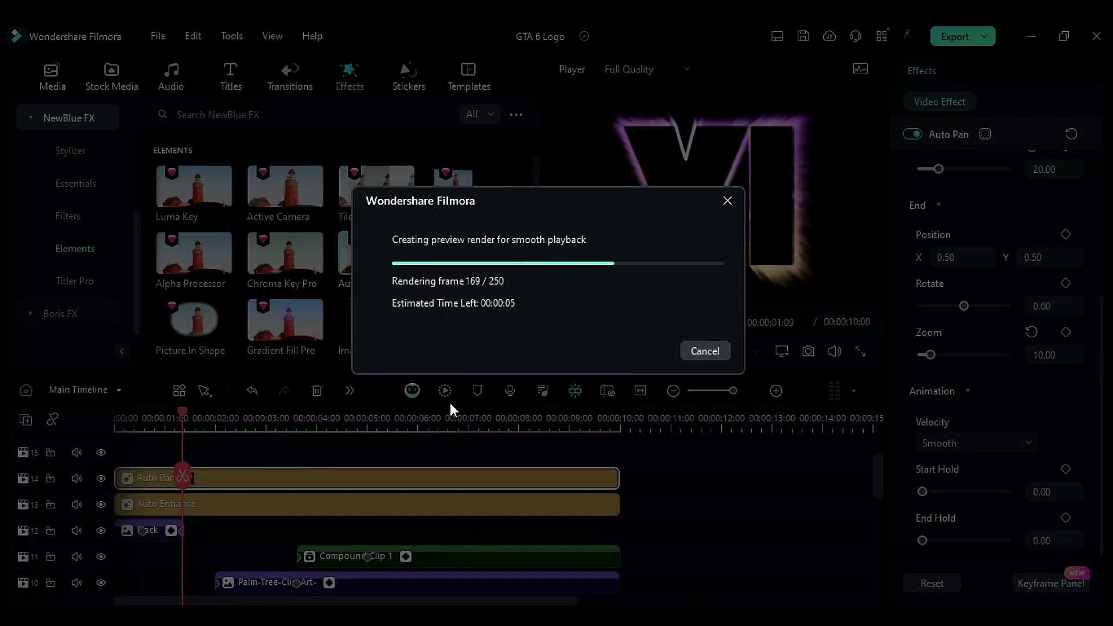